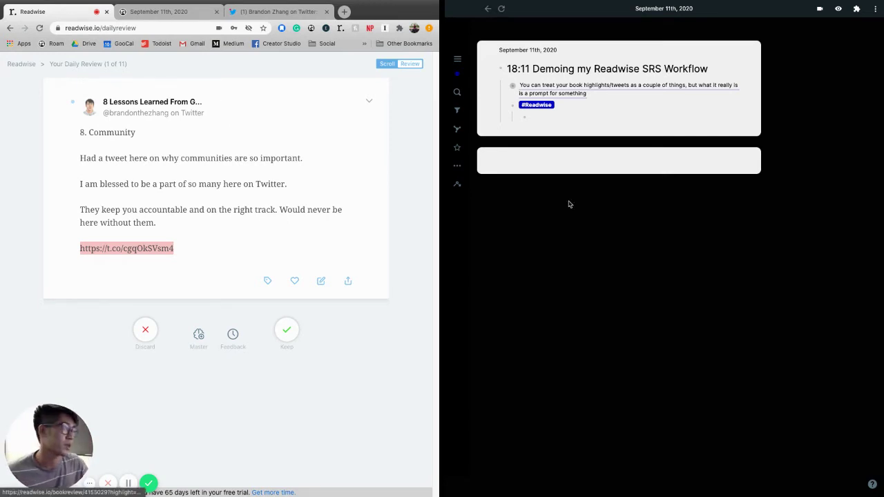
# Expand the 'Demoing my Readwise SRS Workflow' bullet to reveal its actionable task, writing prompt and reflection children.
pyautogui.click(508, 90)
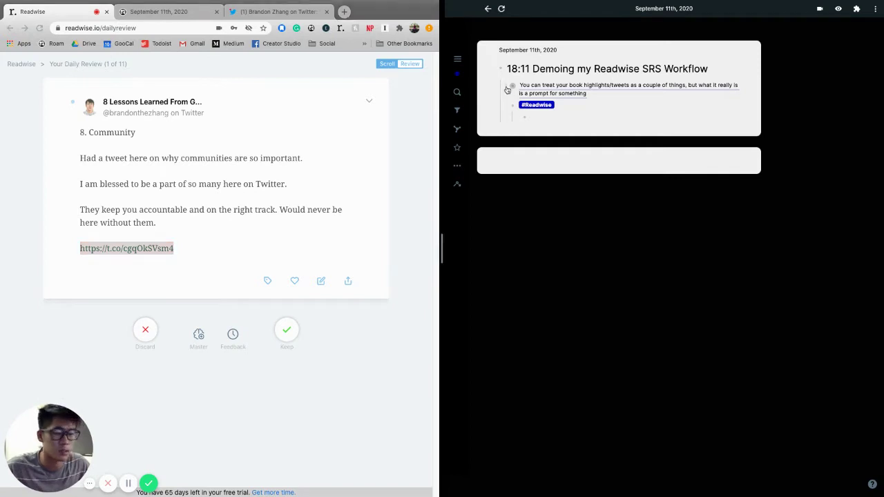
pyautogui.click(506, 89)
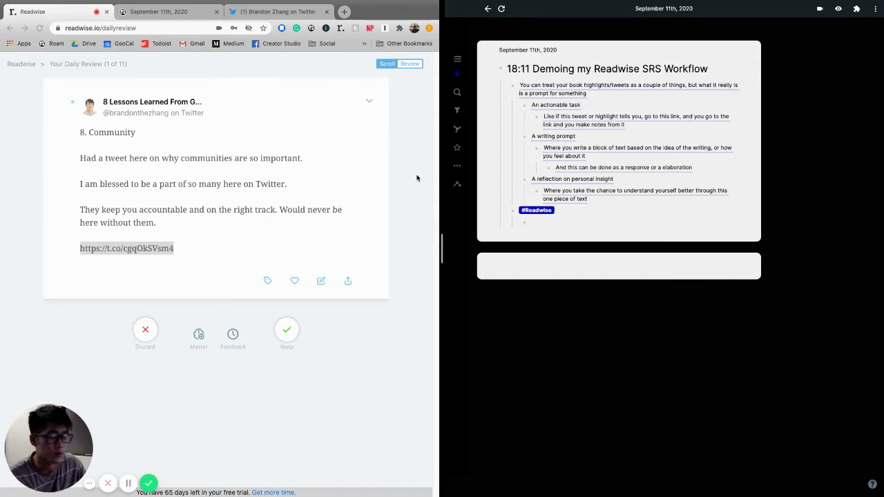
# Check the highlight's original tweet on Twitter, then return to the Readwise review card.
pyautogui.click(359, 196)
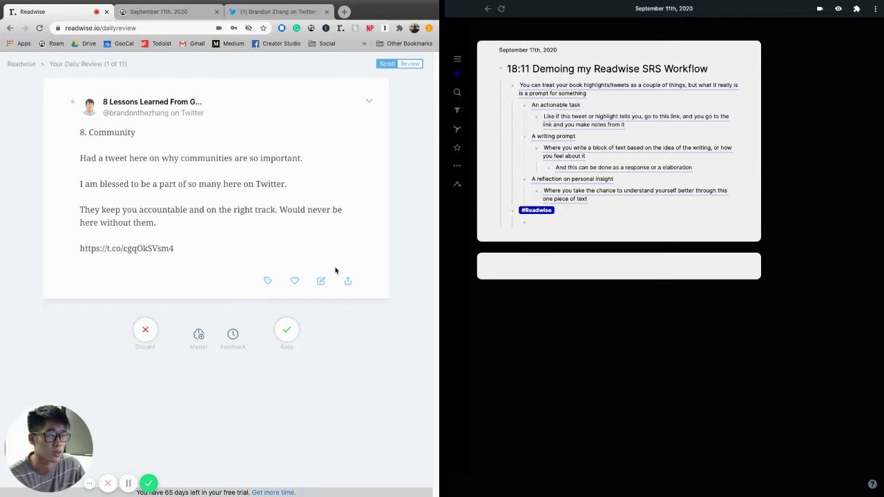
pyautogui.click(313, 16)
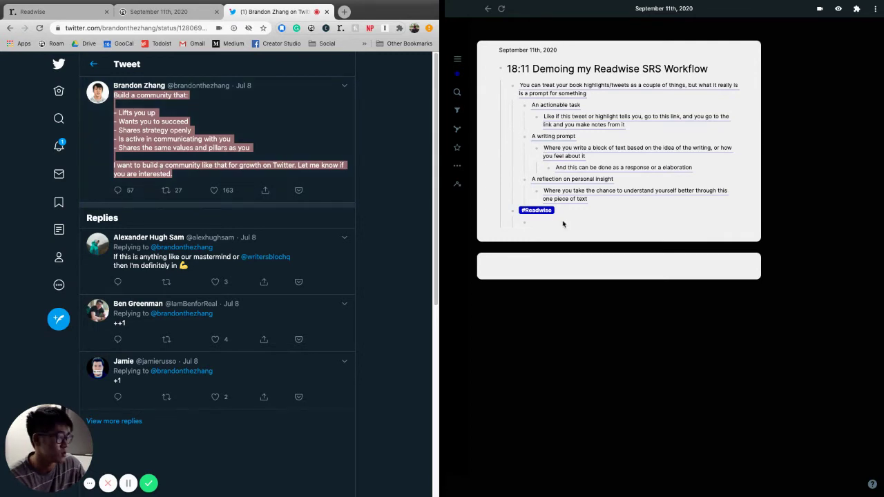
pyautogui.click(34, 13)
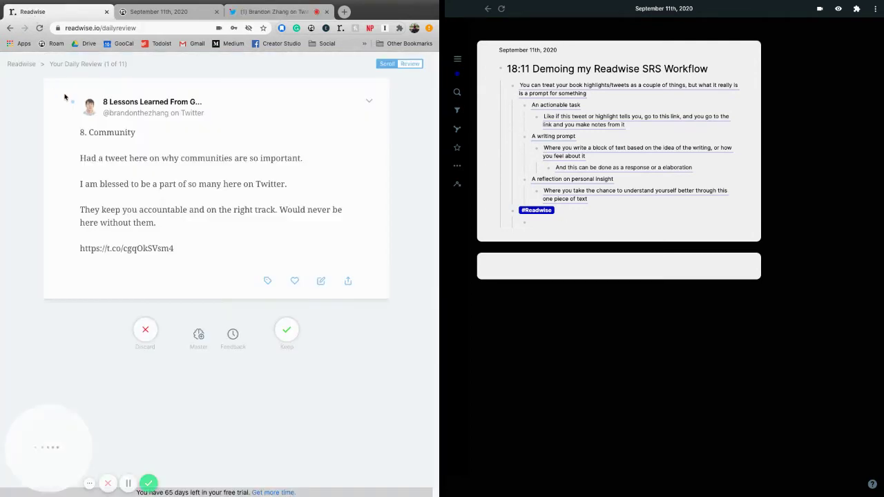
# Abandon a '((8. community' reference in the #Readwise bullet and search pages for the tweet author's name.
pyautogui.click(555, 225)
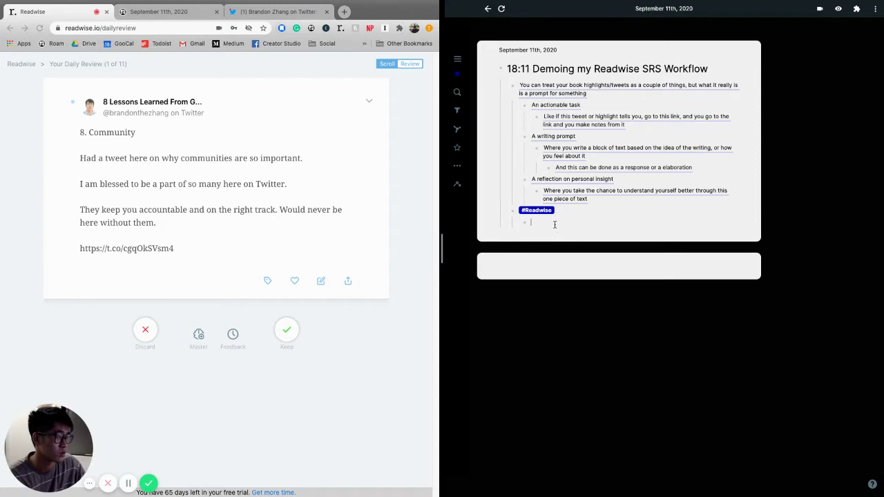
pyautogui.write('((')
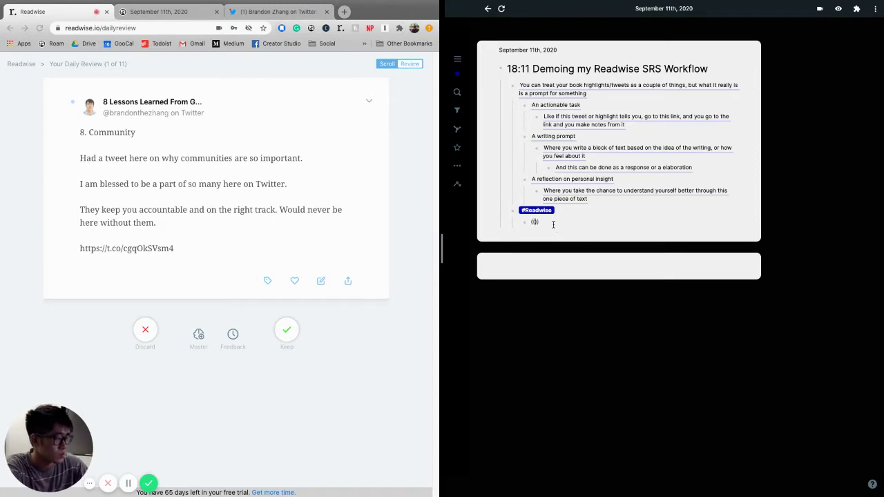
pyautogui.write('8')
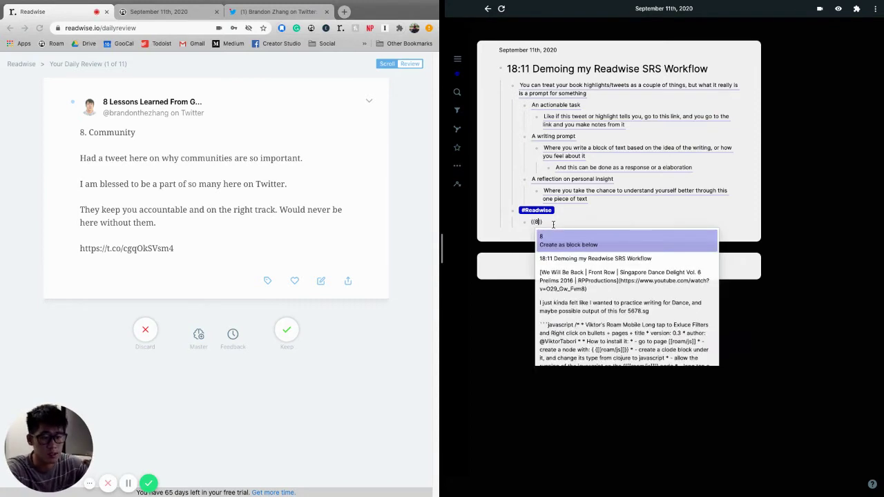
pyautogui.write('. comm')
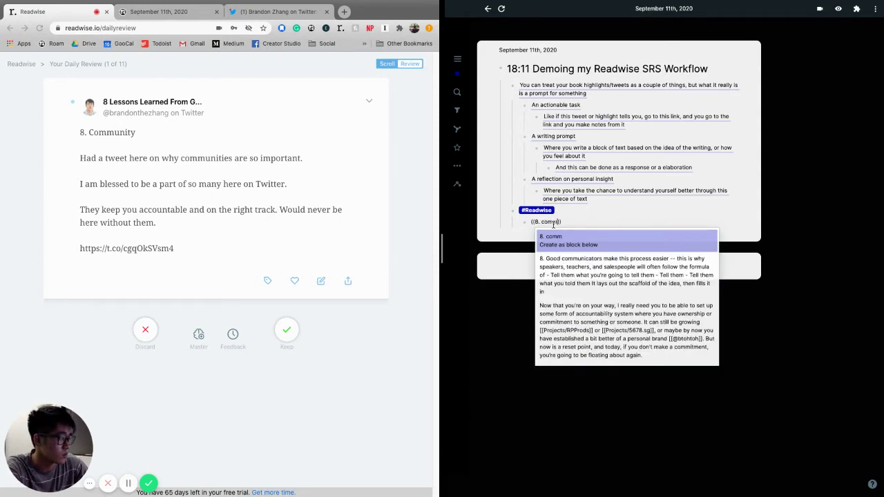
pyautogui.write('unity')
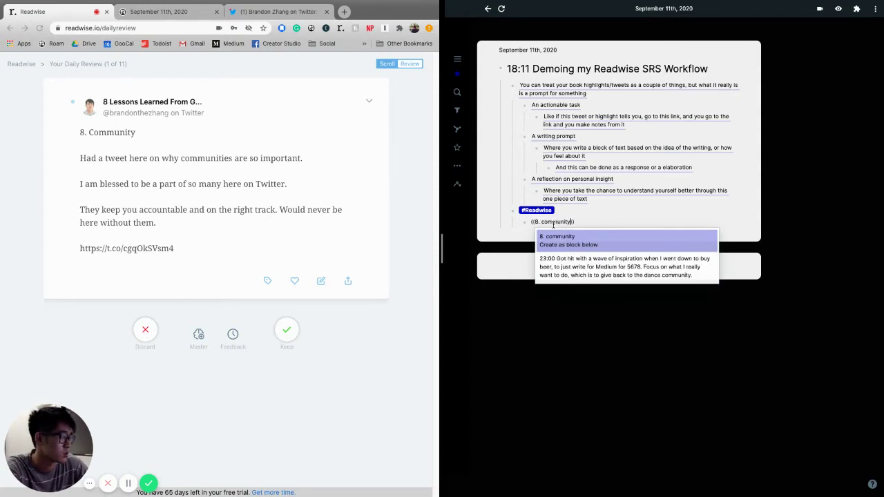
pyautogui.press('super+Left')
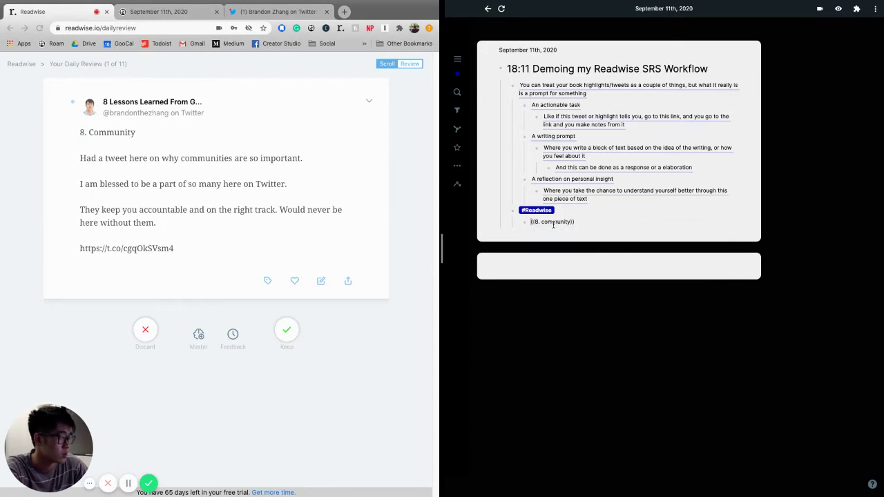
pyautogui.press('shift+super+Right')
pyautogui.press('BackSpace')
pyautogui.press('super+u')
pyautogui.write('brand')
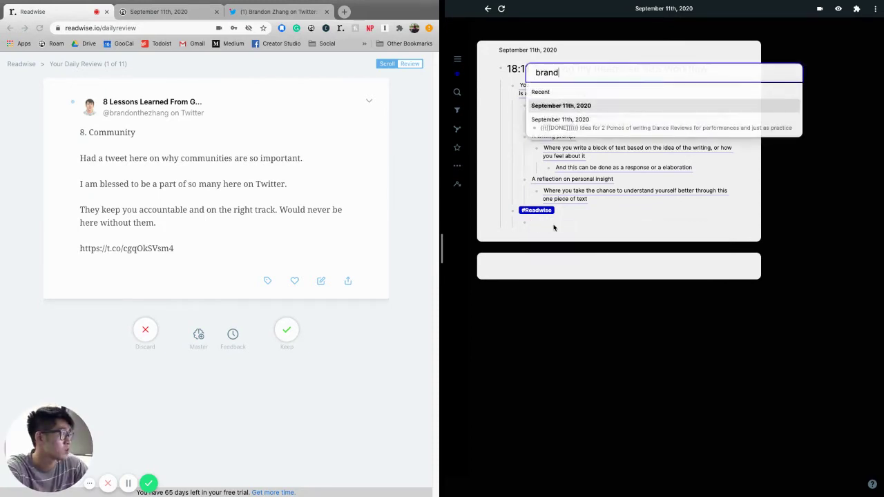
pyautogui.write('on zhang')
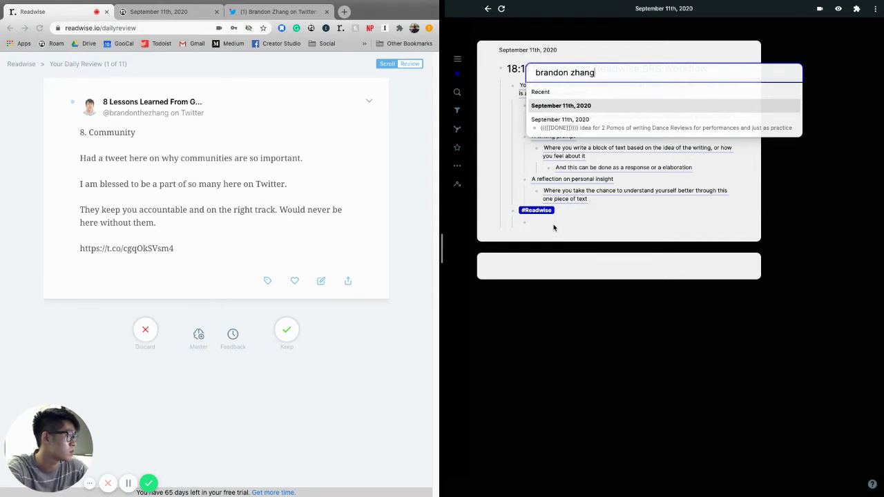
# Open the author's Tweets highlights page in the sidebar with its synced highlights expanded.
pyautogui.press('Down')
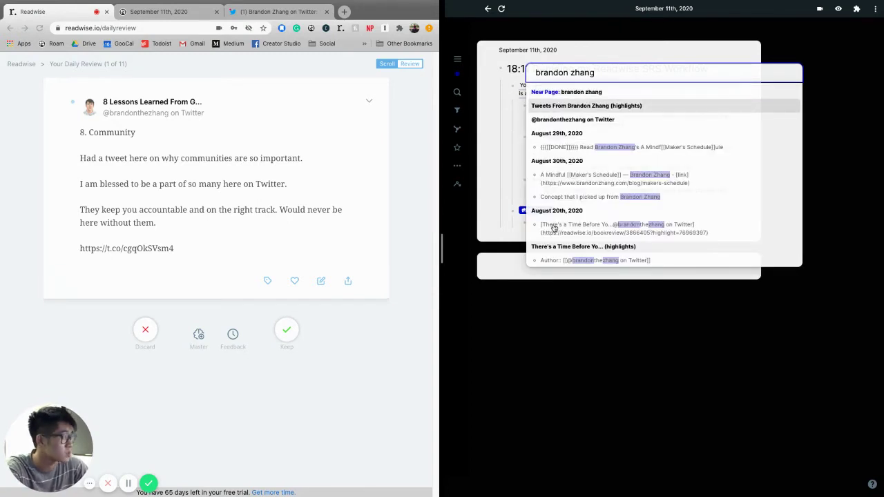
pyautogui.hotkey('shift', 'Return')
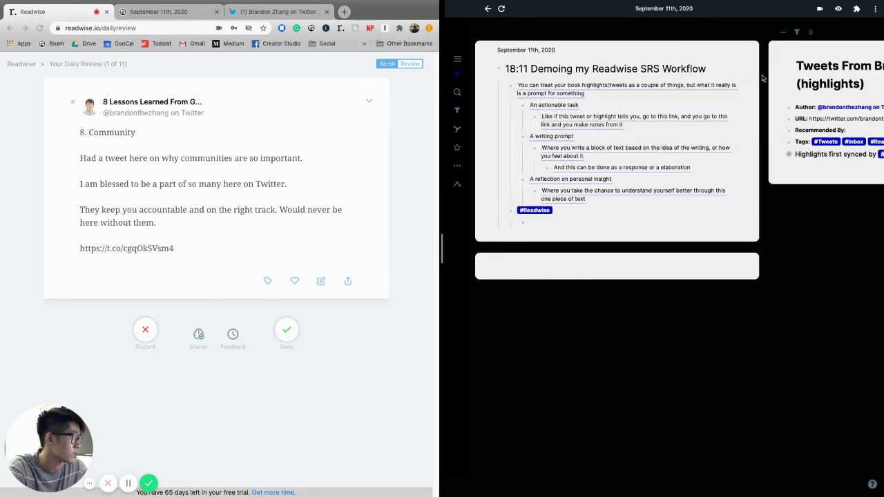
pyautogui.click(784, 156)
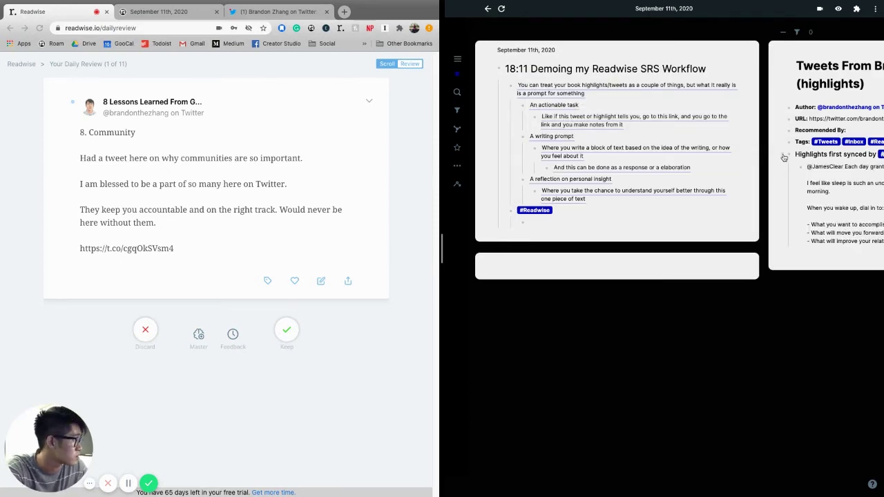
pyautogui.hscroll(5, 788, 166)
pyautogui.hscroll(-4, 796, 178)
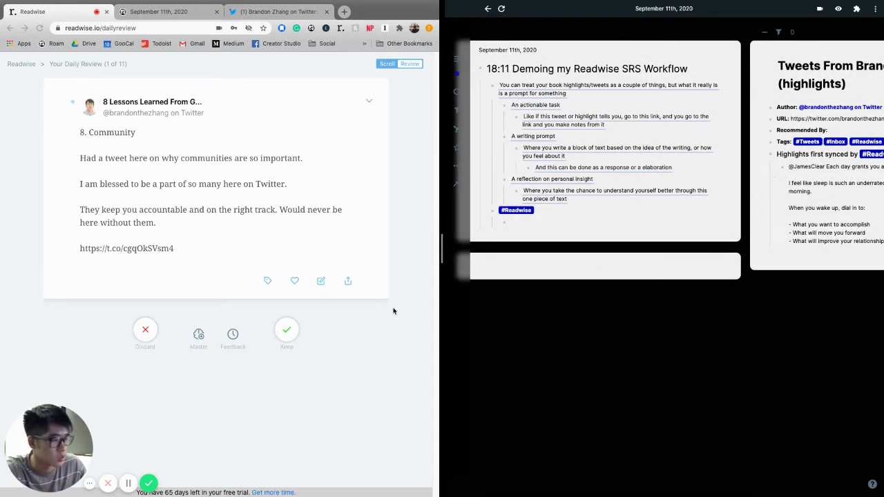
pyautogui.hscroll(-1, 862, 272)
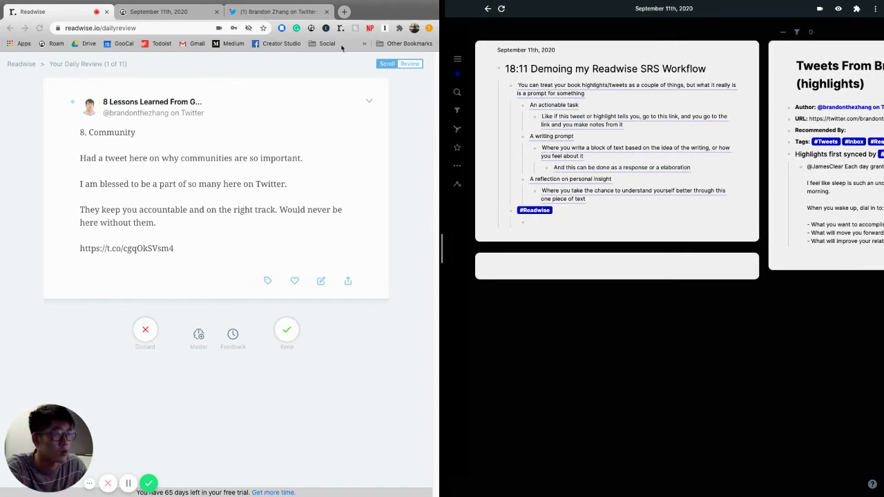
pyautogui.click(246, 14)
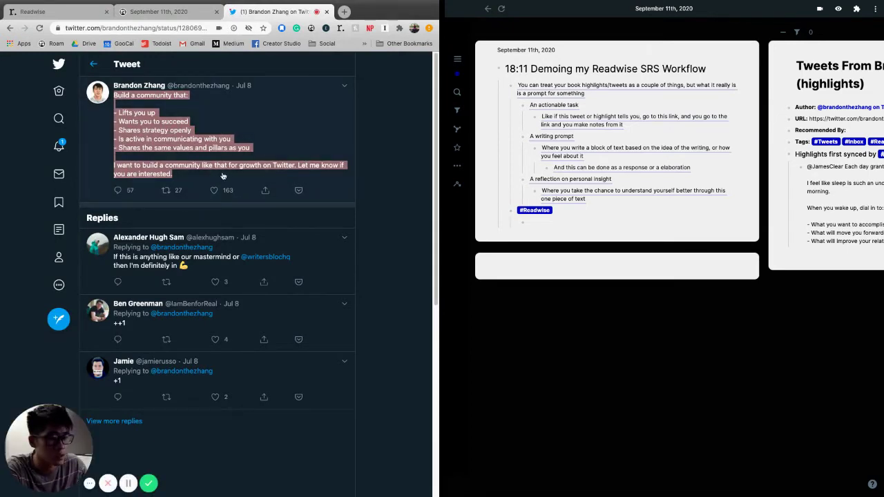
# Copy the 'Build a community that…' tweet text and paste it into the block under #Readwise.
pyautogui.rightClick(174, 162)
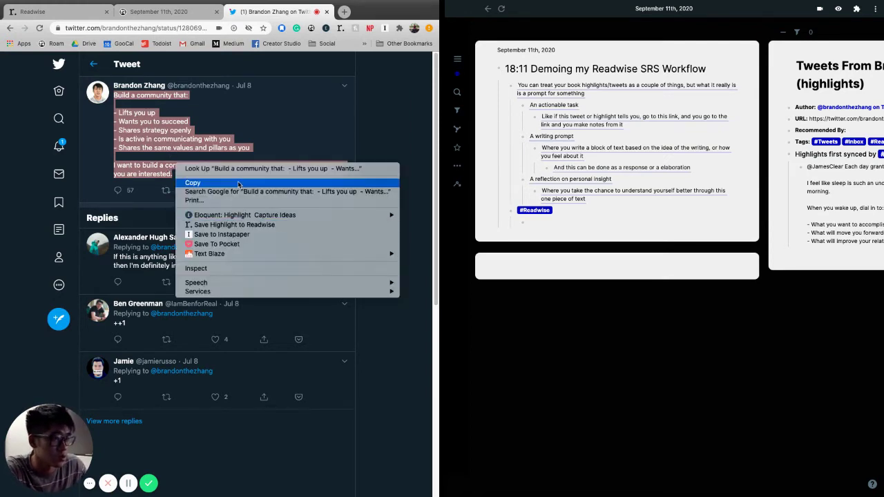
pyautogui.click(235, 184)
pyautogui.click(538, 217)
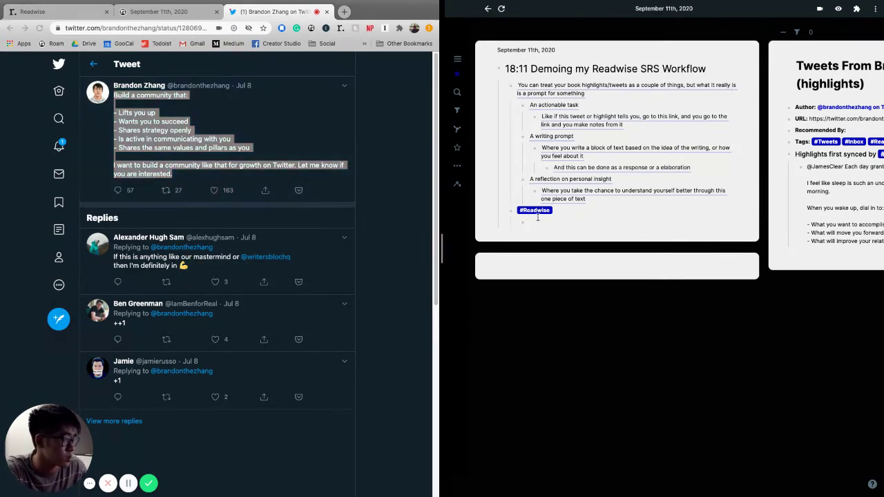
pyautogui.moveTo(537, 217); pyautogui.dragTo(552, 203)
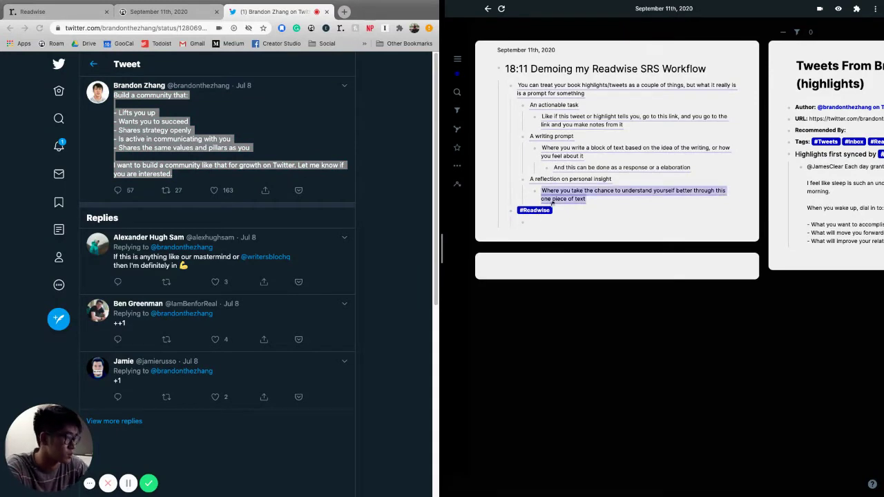
pyautogui.hotkey('ctrl', 'v')
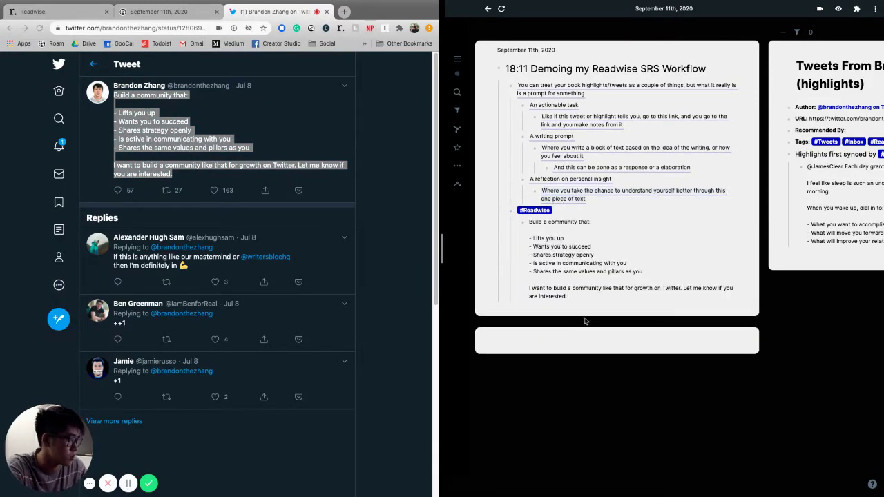
# Add a 'From' line crediting the author's handle above the tweet, then start an indented child block.
pyautogui.click(531, 223)
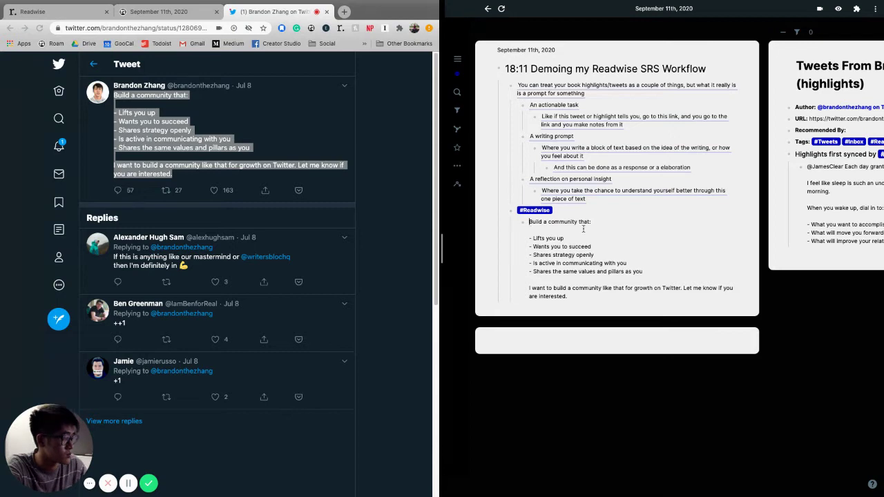
pyautogui.hotkey('shift', 'Return')
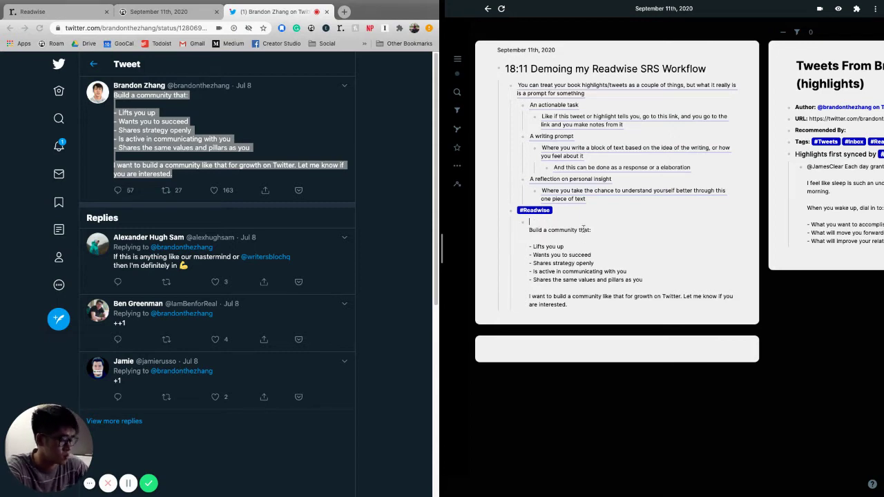
pyautogui.write('From @brandon')
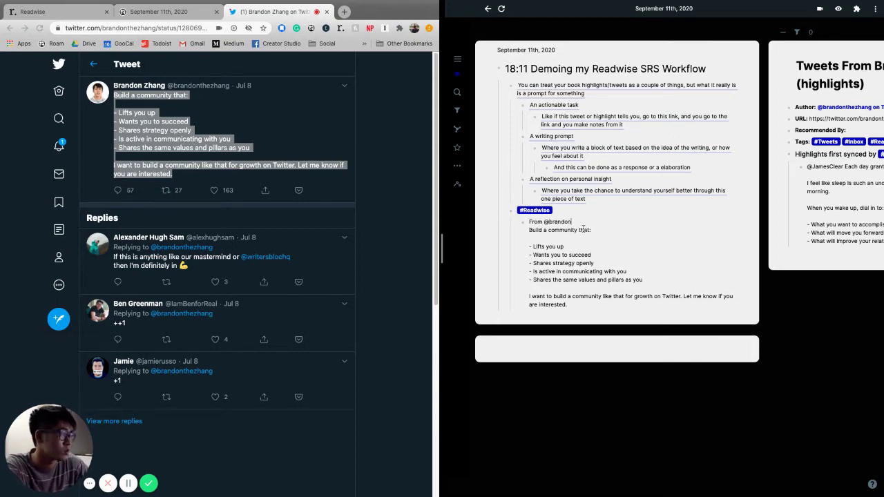
pyautogui.write('thezhang')
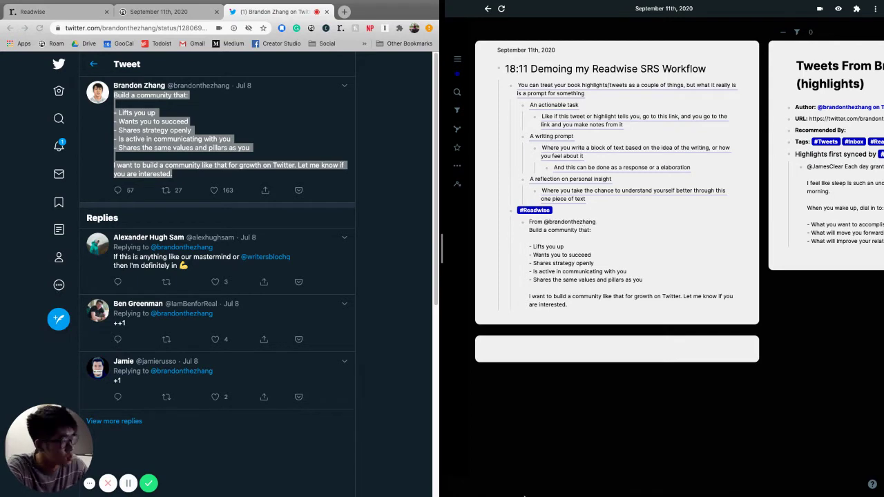
pyautogui.hotkey('shift', 'Return')
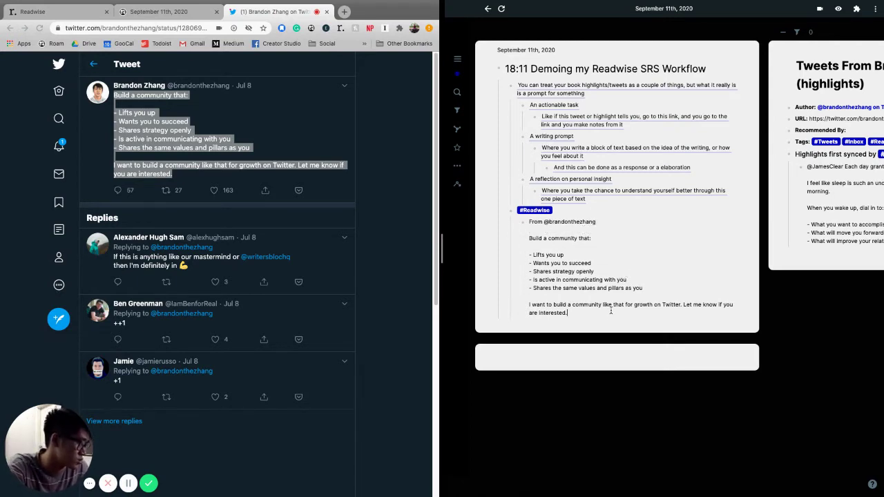
pyautogui.press('Return')
pyautogui.press('Tab')
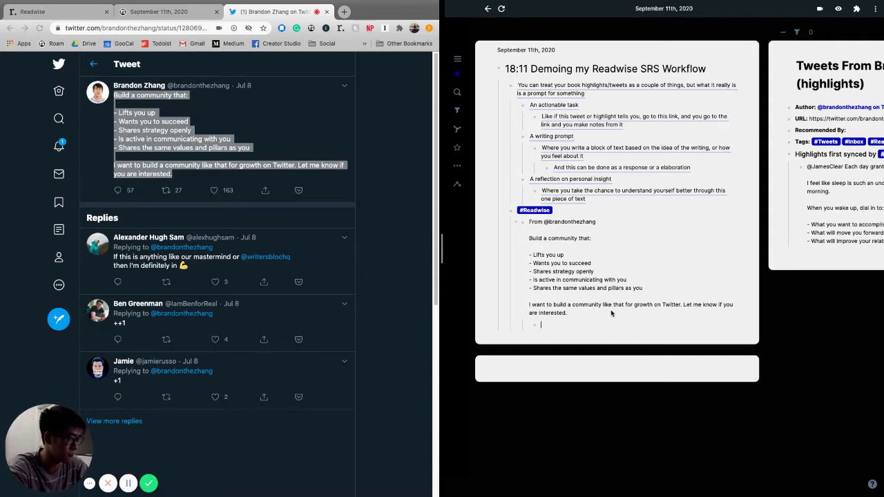
# Add the question 'Who can i meet this week…' and link it to September 18th, 2020.
pyautogui.write('Who')
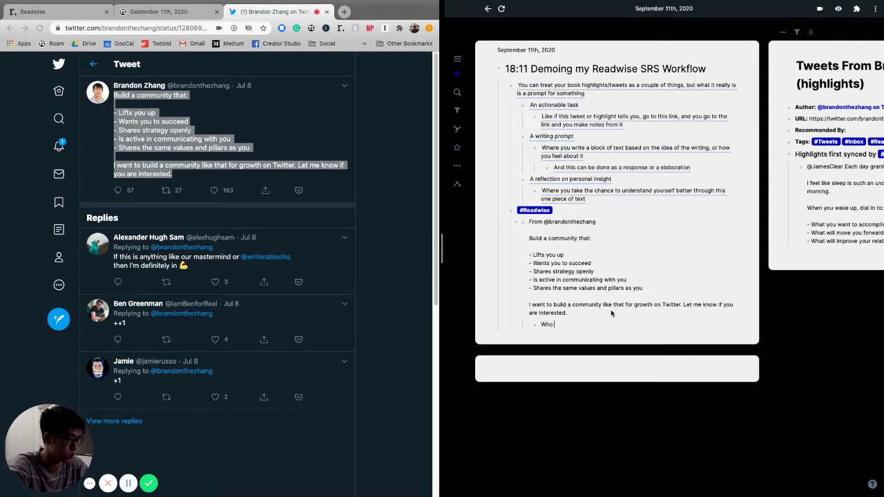
pyautogui.write(' ca')
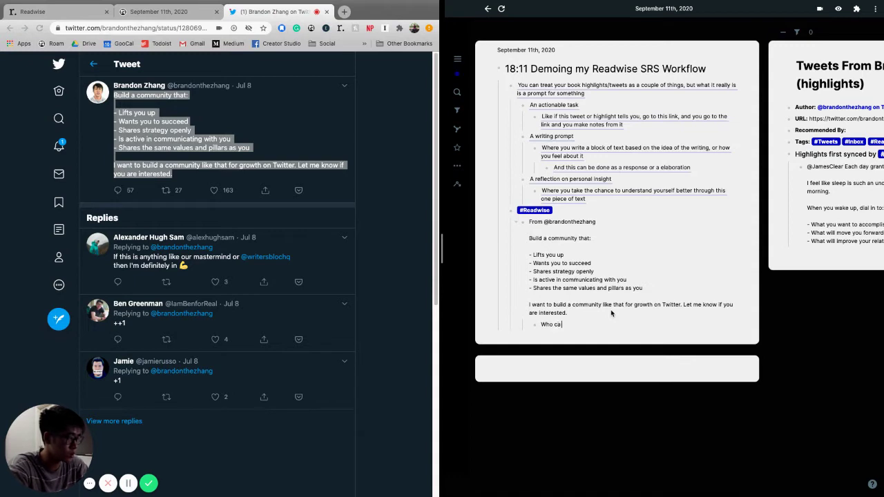
pyautogui.write('n i meet th')
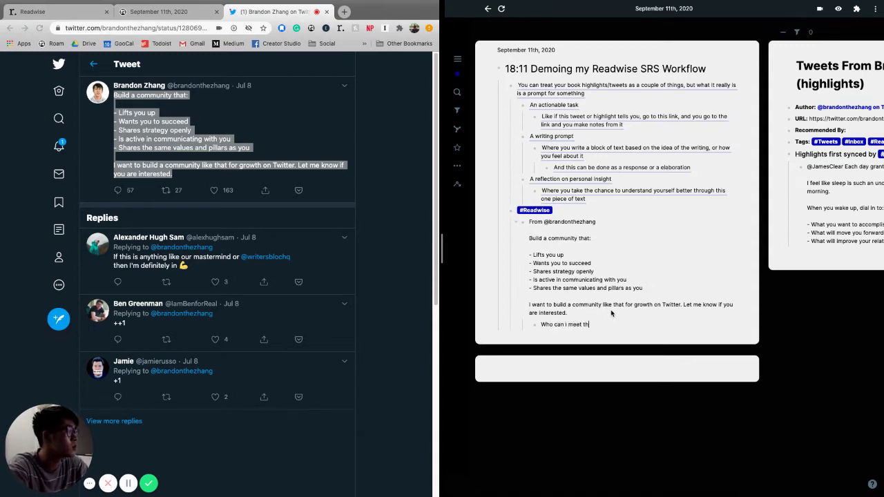
pyautogui.write('is week that ')
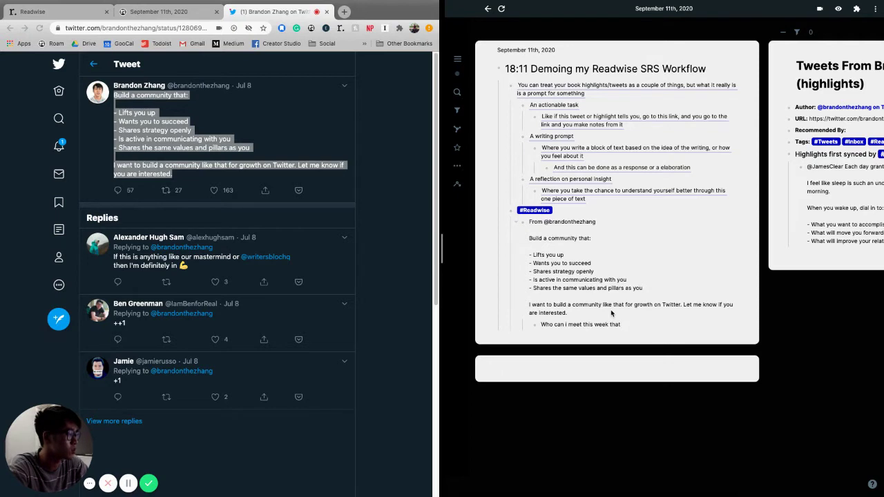
pyautogui.write('wou')
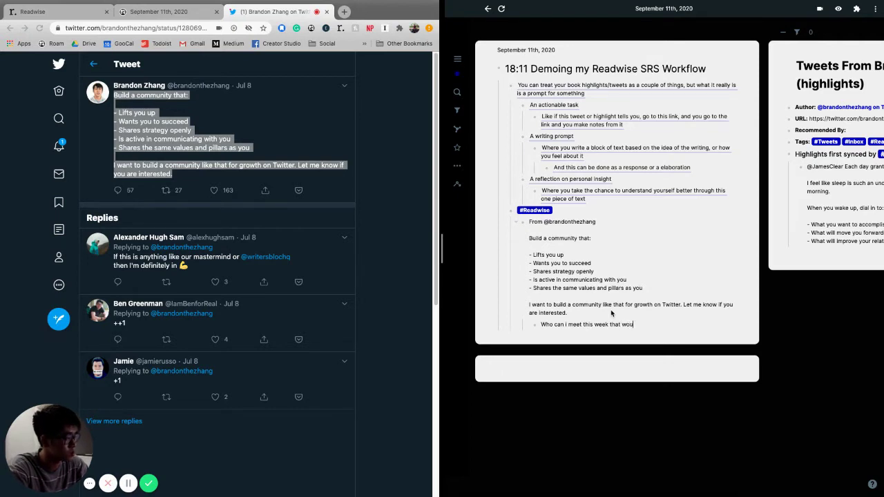
pyautogui.write('ld fulli')
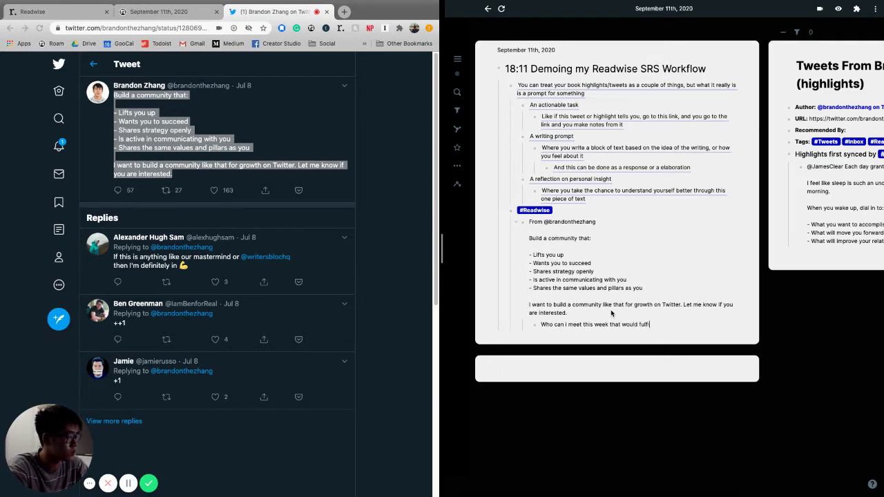
pyautogui.write('ll at least 3')
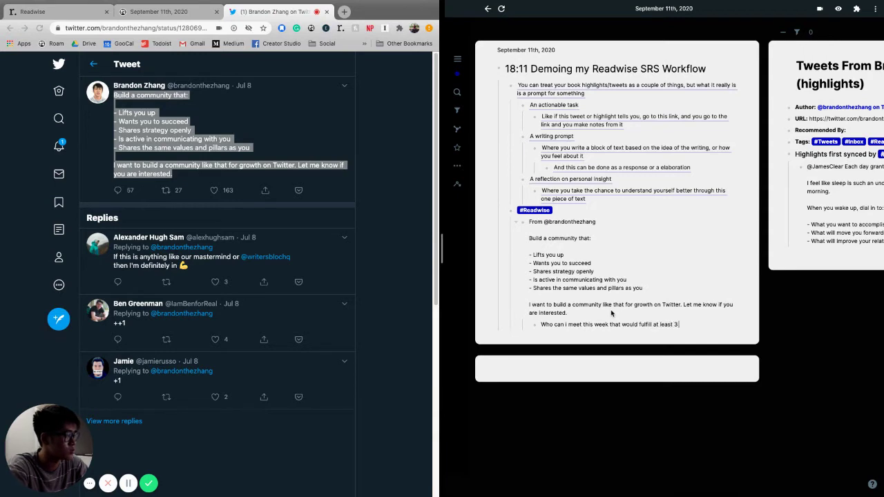
pyautogui.write(' of t')
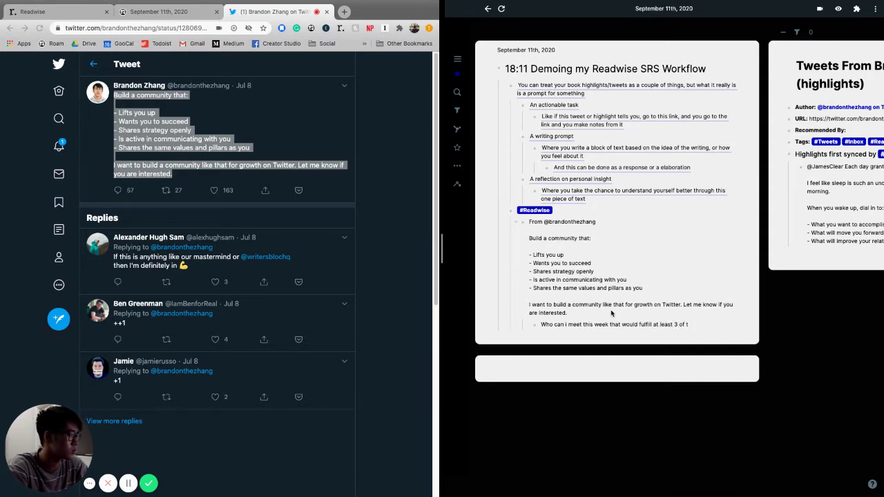
pyautogui.write('hese factors?')
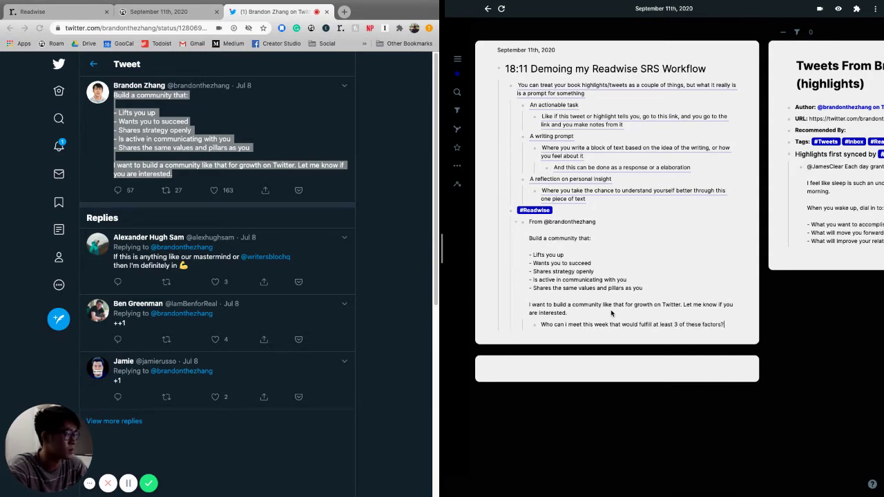
pyautogui.press('Return')
pyautogui.press('Tab')
pyautogui.press('BackSpace')
pyautogui.press('BackSpace')
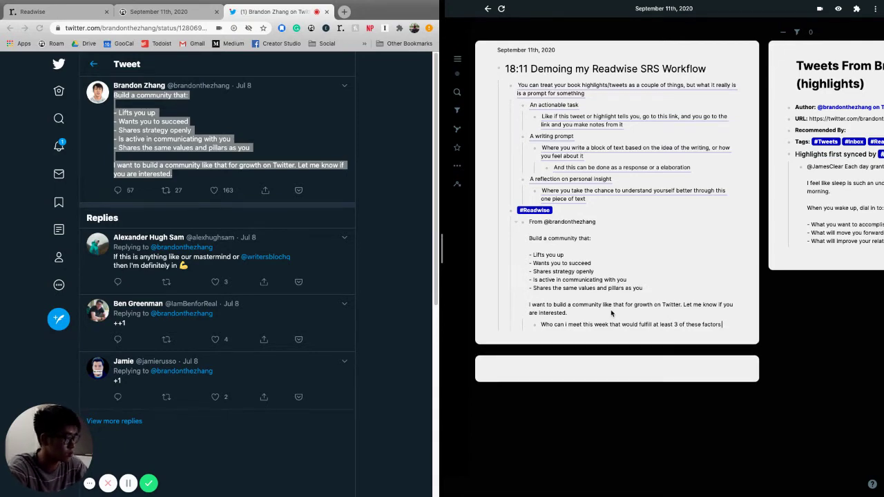
pyautogui.write('? /')
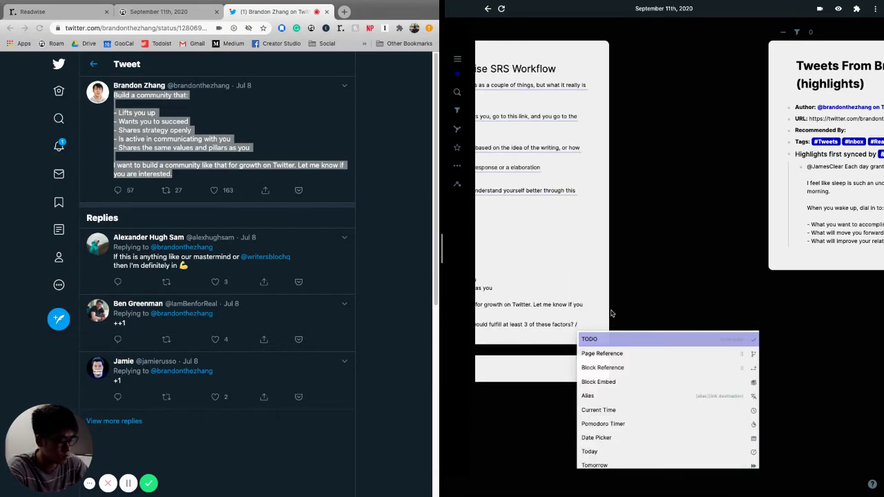
pyautogui.write('nxt')
pyautogui.press('Return')
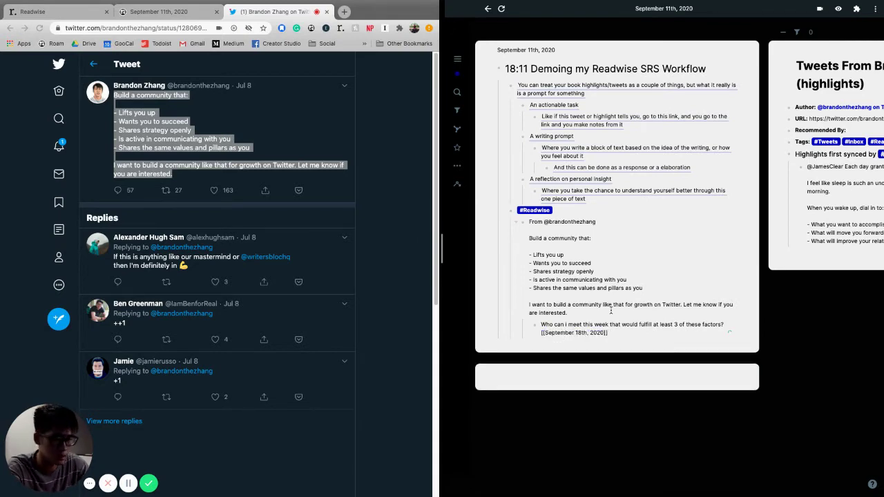
pyautogui.press('Return')
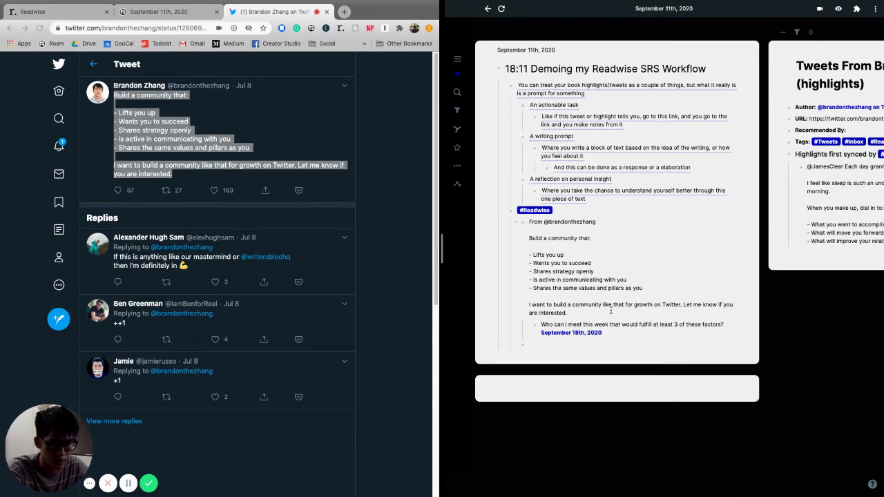
# Discard the community-lessons and sign-off highlights in Readwise to reach the mobile-experience card.
pyautogui.click(34, 11)
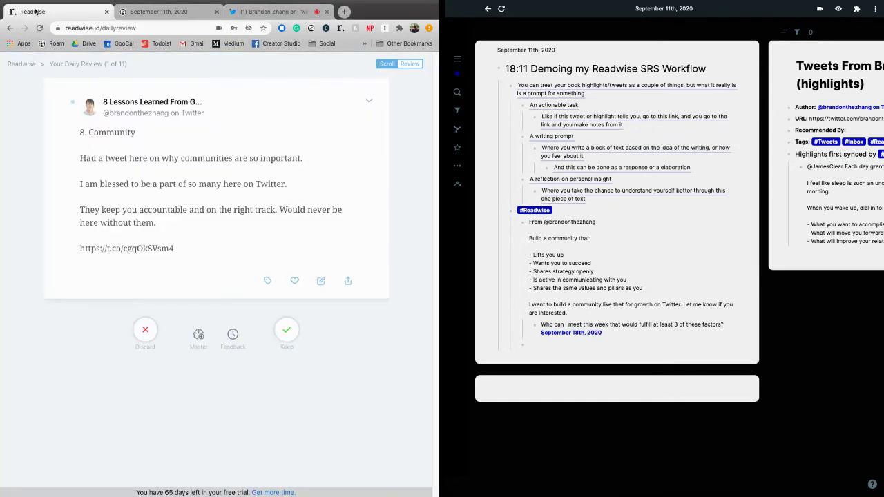
pyautogui.click(286, 335)
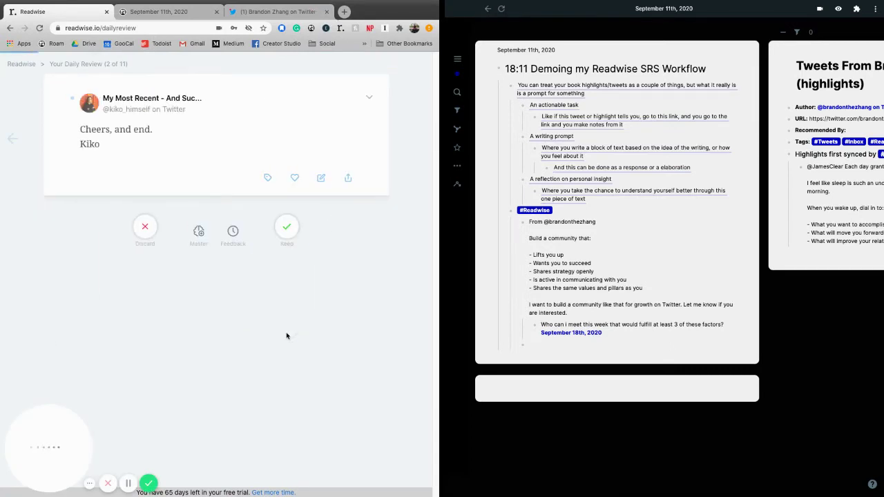
pyautogui.click(13, 150)
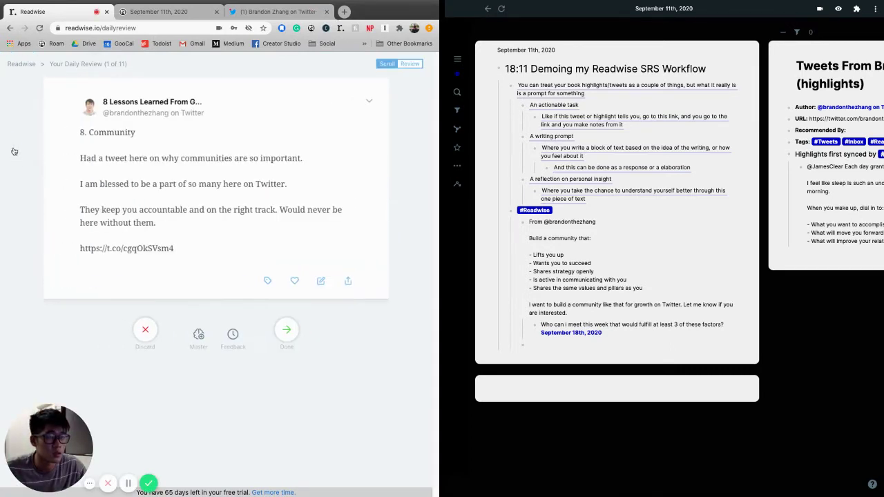
pyautogui.click(141, 332)
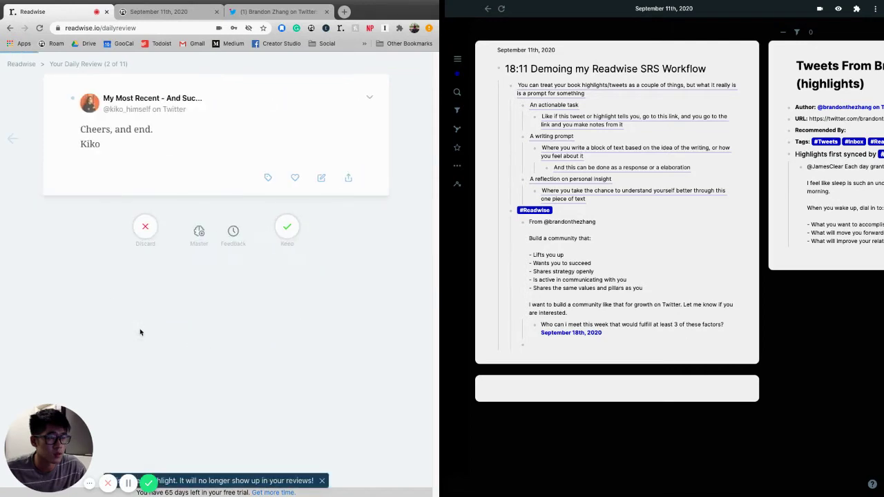
pyautogui.click(139, 232)
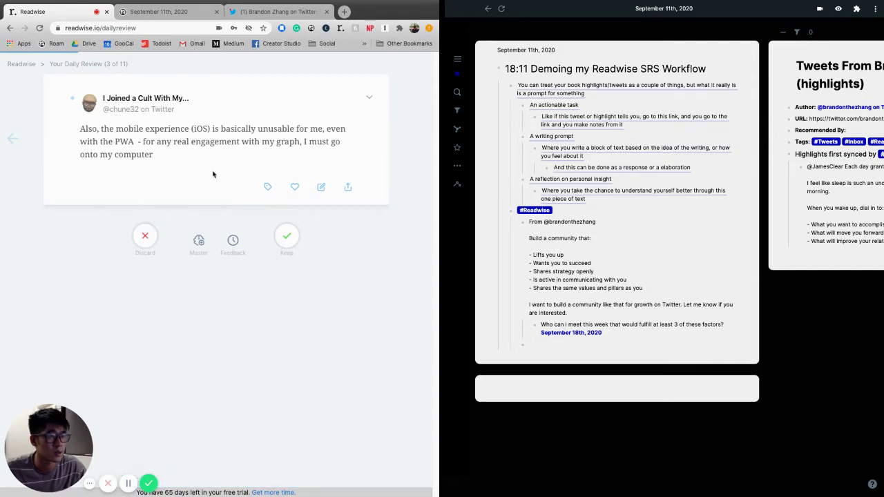
# Insert a block reference to the 'also, the mobi…' iOS highlight and begin a nested note.
pyautogui.click(556, 346)
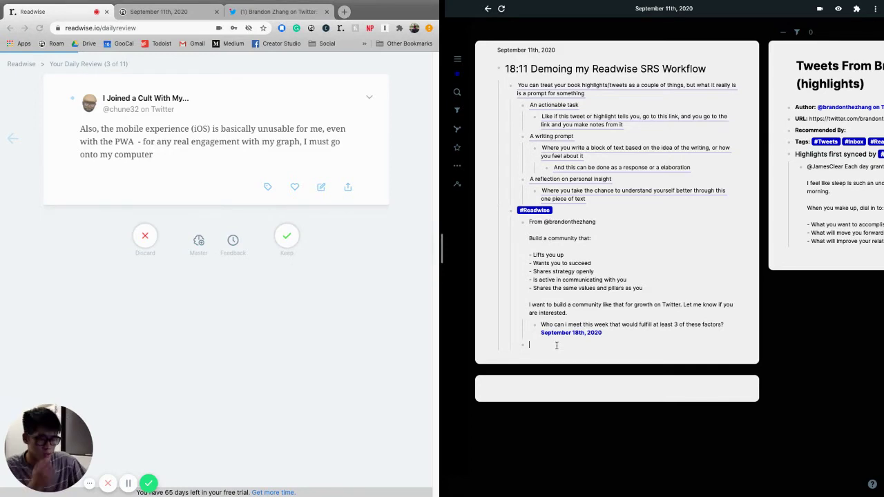
pyautogui.write('((')
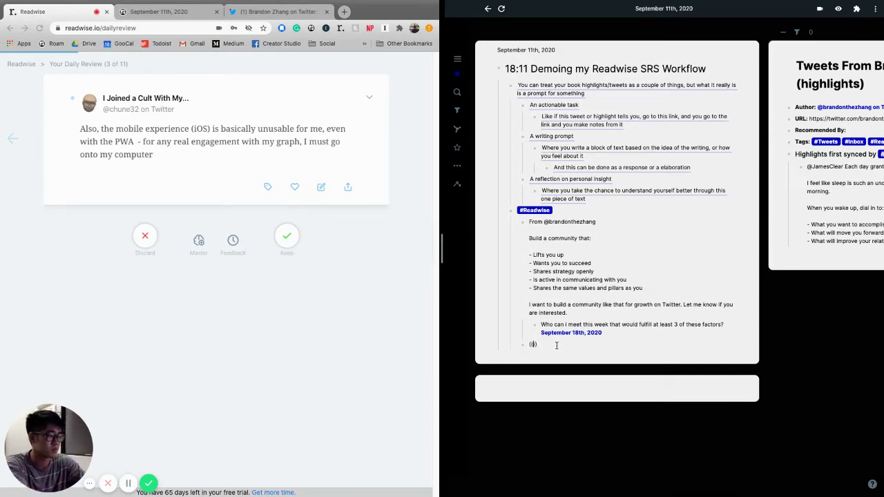
pyautogui.write('I')
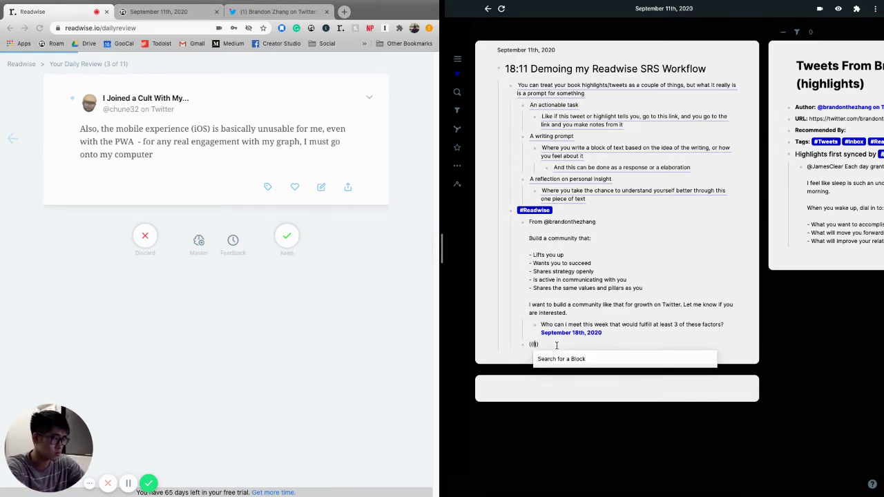
pyautogui.press('BackSpace')
pyautogui.press('BackSpace')
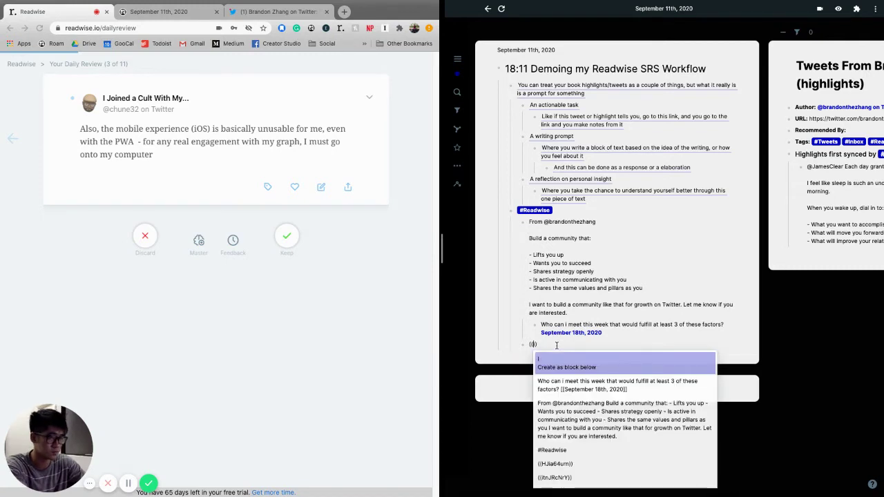
pyautogui.write('al')
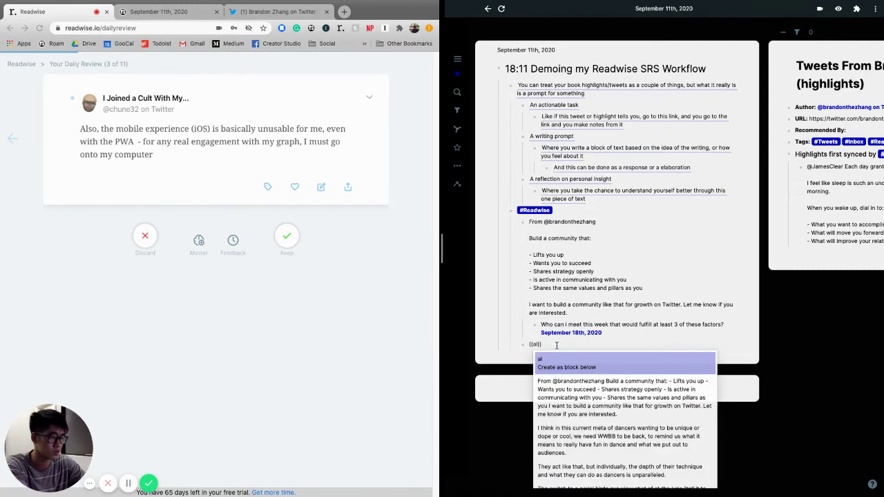
pyautogui.write('so')
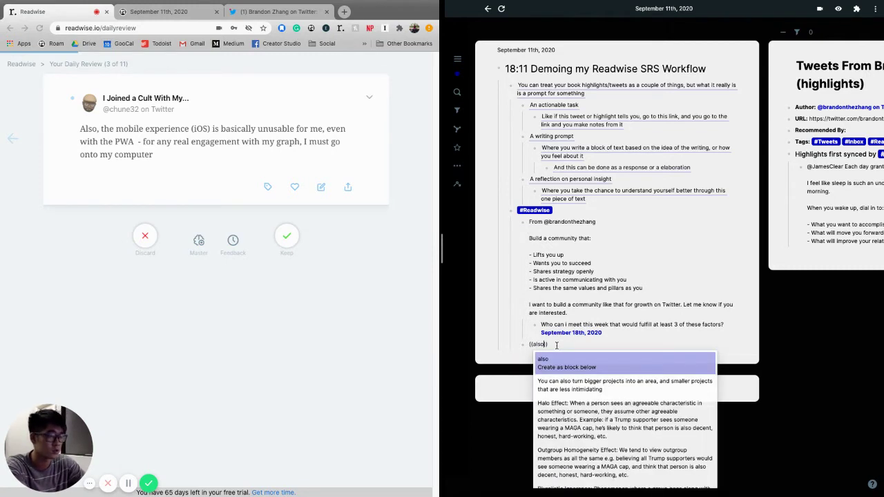
pyautogui.write(', the mobi')
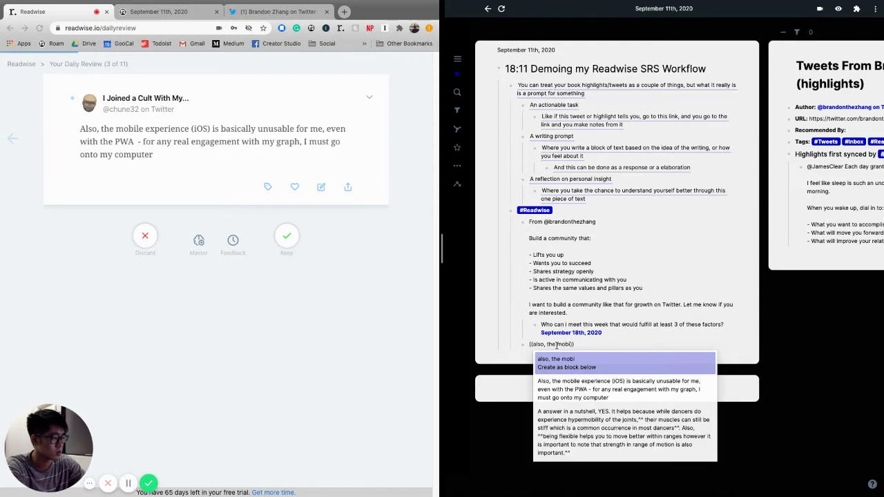
pyautogui.press('Down')
pyautogui.press('Return')
pyautogui.press('Return')
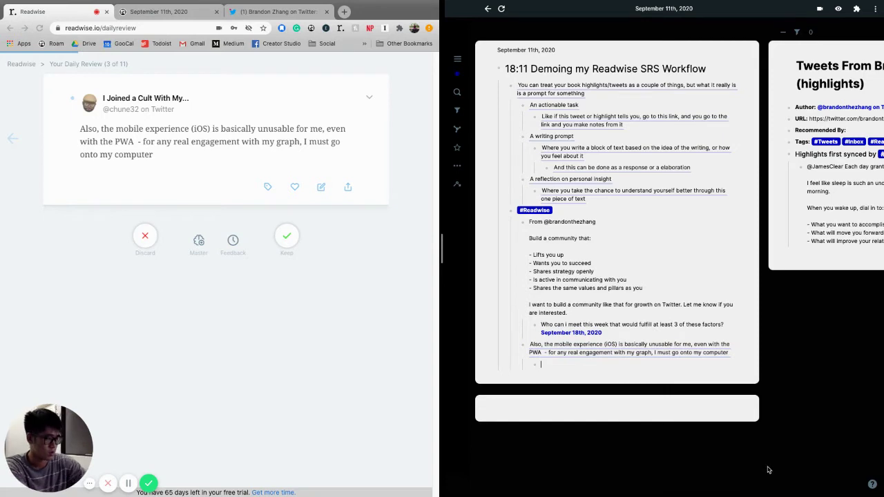
pyautogui.write('Des')
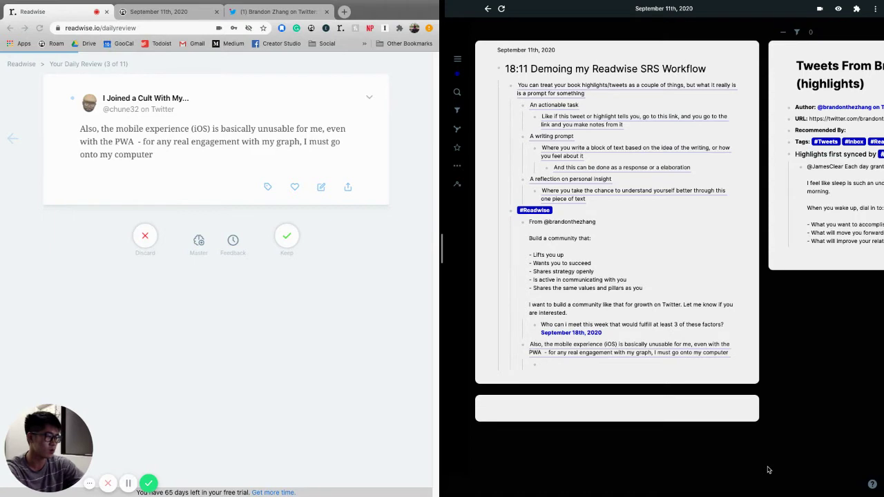
# Write 'Design with mobile in mind. May not be the most efficient, but will capture the wider audience'.
pyautogui.write('Design with m')
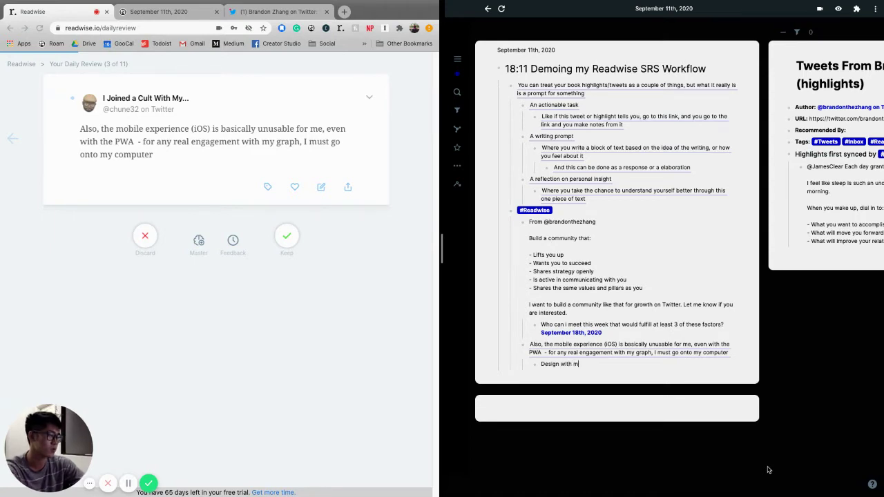
pyautogui.write('obile in mind')
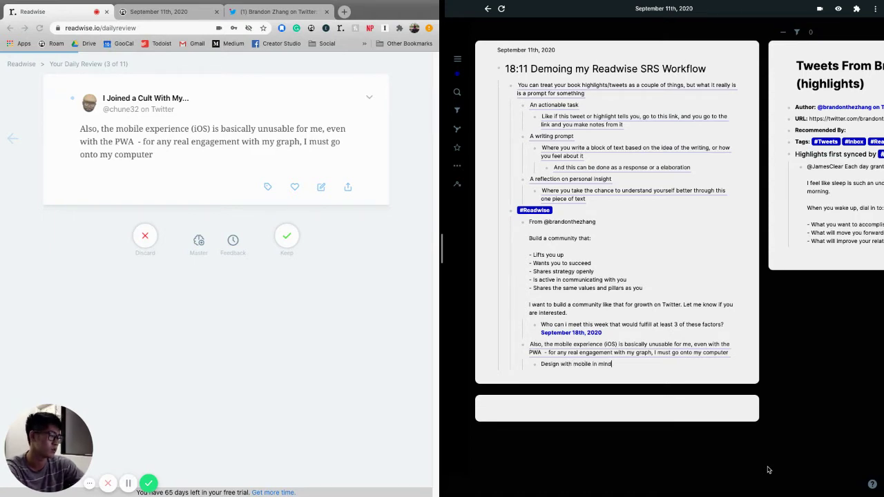
pyautogui.write('. ')
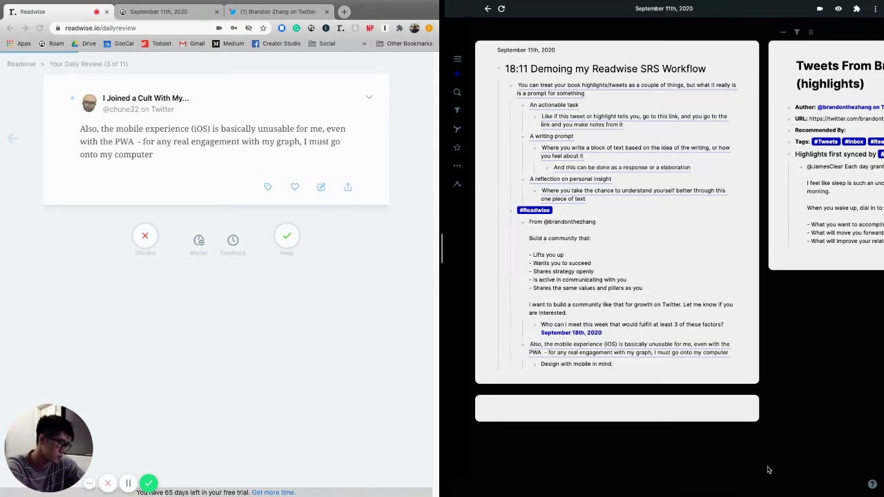
pyautogui.write('M')
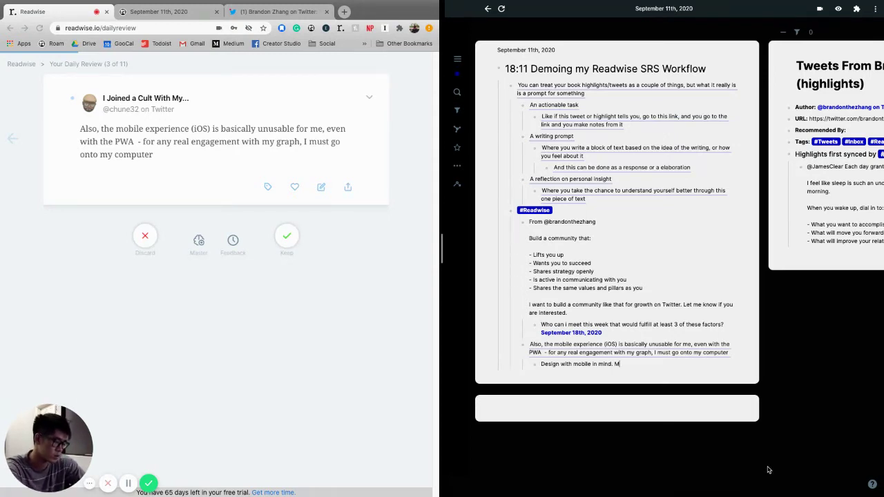
pyautogui.write('ay not be the most')
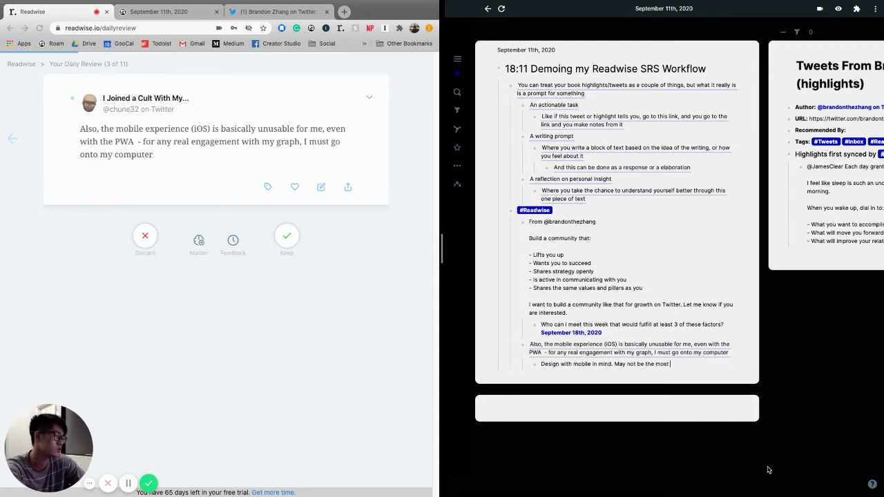
pyautogui.write(' efficient, bu w')
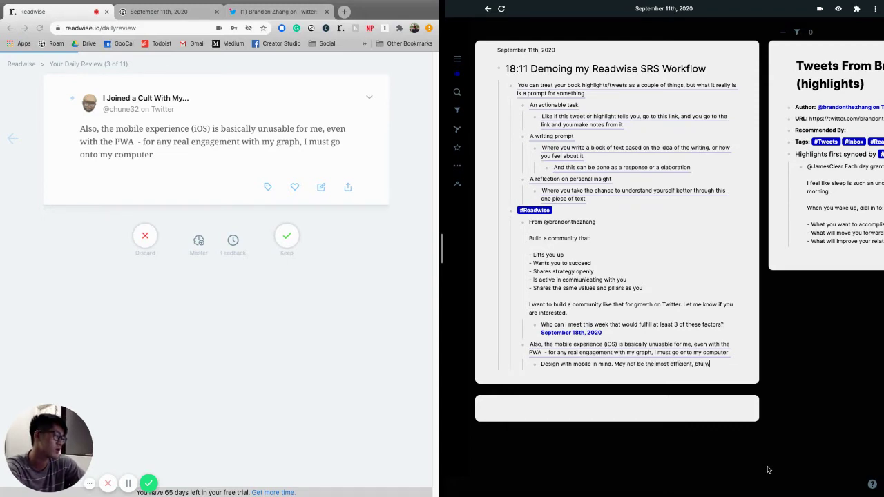
pyautogui.write('t will ge')
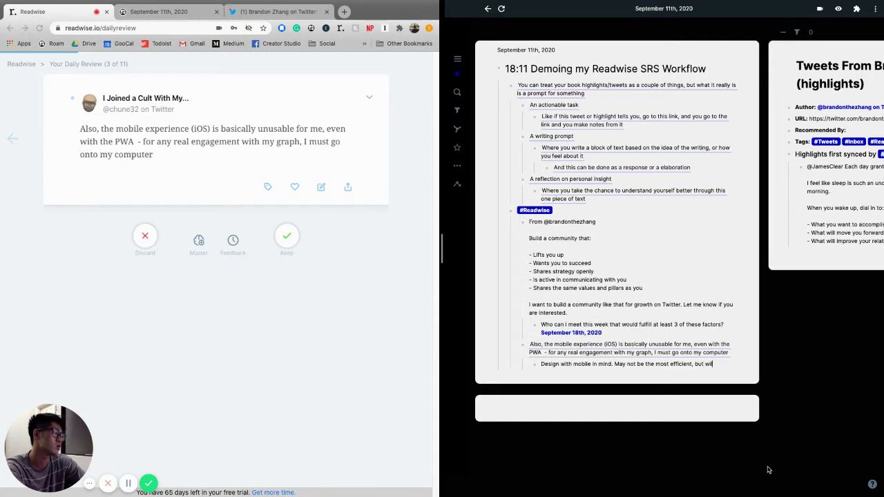
pyautogui.press('BackSpace')
pyautogui.press('BackSpace')
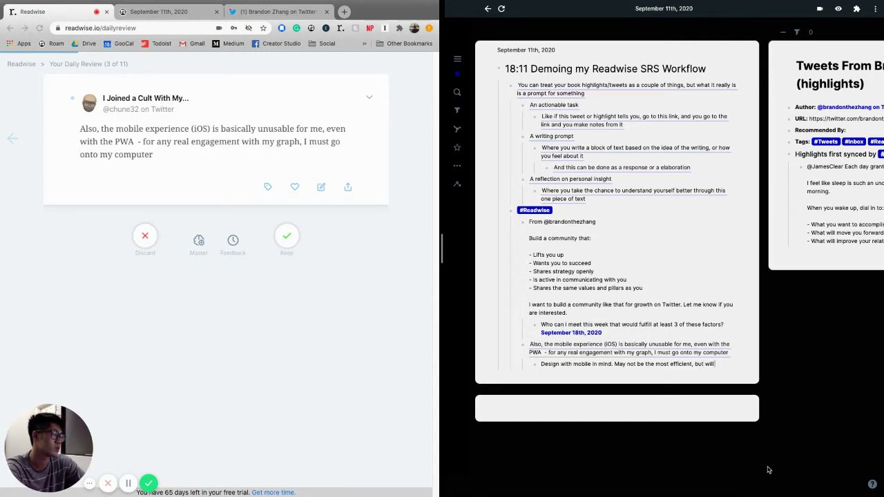
pyautogui.write('captur')
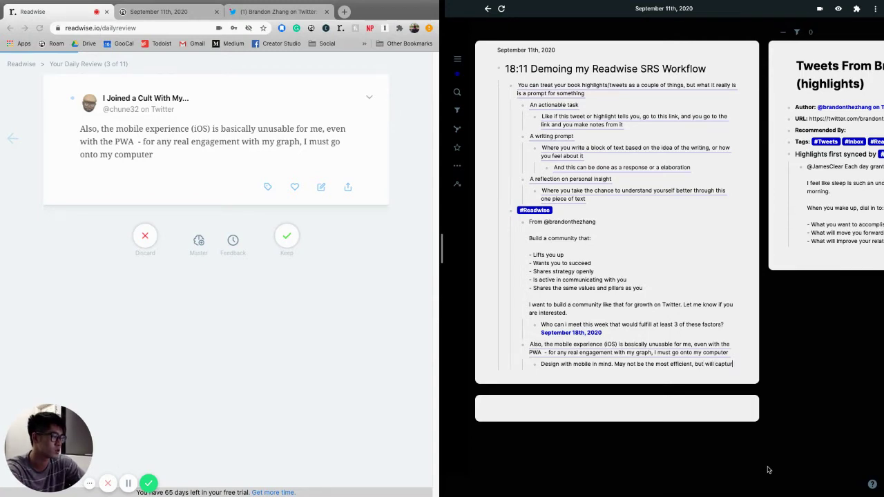
pyautogui.write('e the')
pyautogui.press('BackSpace')
pyautogui.press('BackSpace')
pyautogui.press('BackSpace')
pyautogui.press('BackSpace')
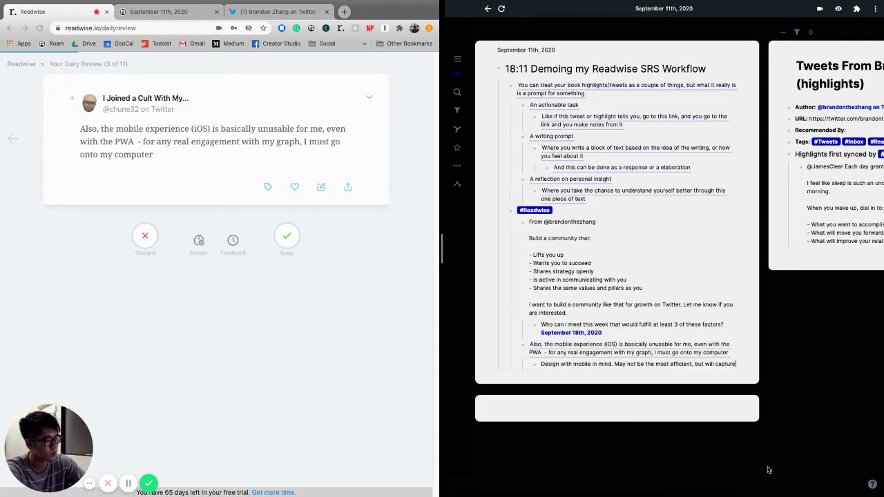
pyautogui.write('the wide')
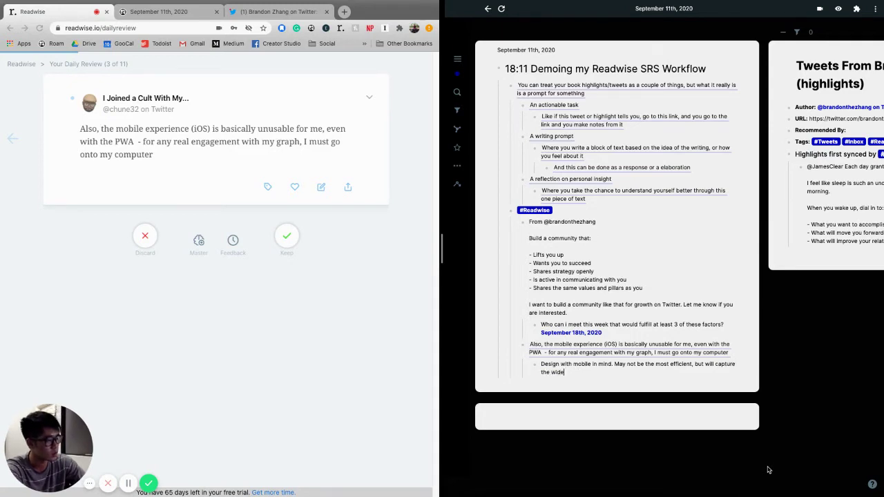
pyautogui.write('r audience.')
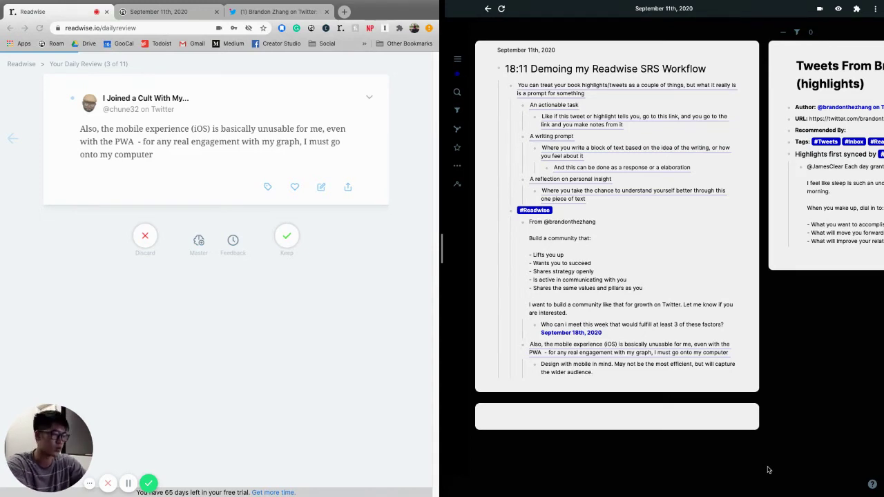
pyautogui.moveTo(443, 487)
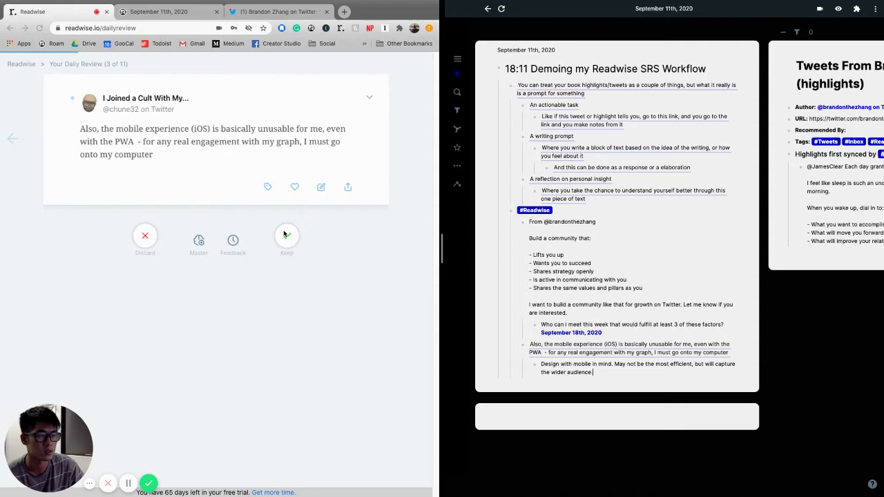
# Discard the mobile highlight, then block-reference the '25] Thread on quality of intention' highlight with a child block.
pyautogui.click(145, 236)
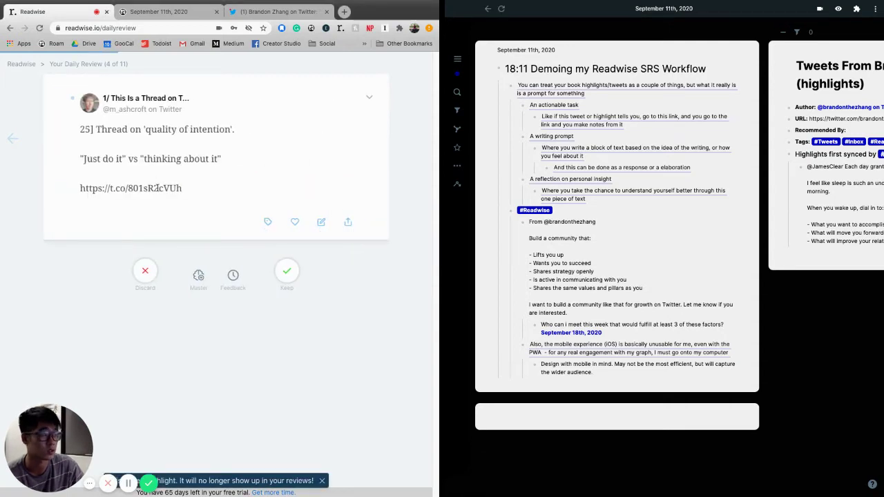
pyautogui.click(668, 378)
pyautogui.click(665, 371)
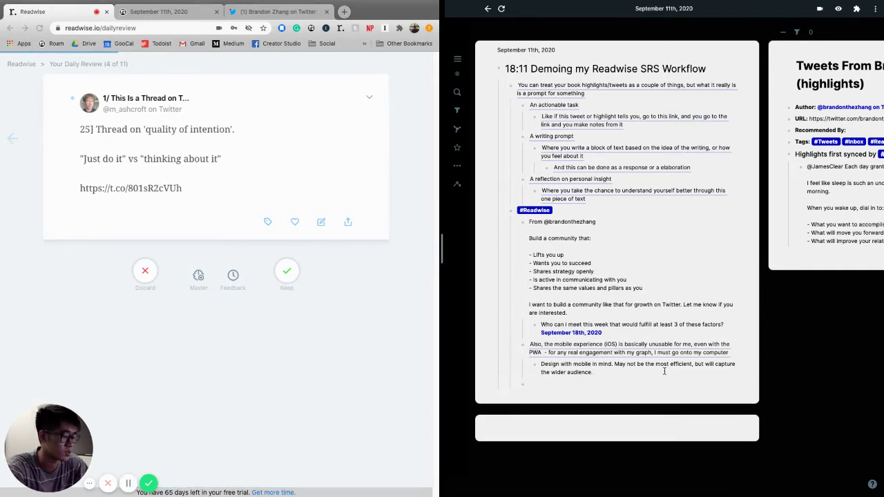
pyautogui.write('((')
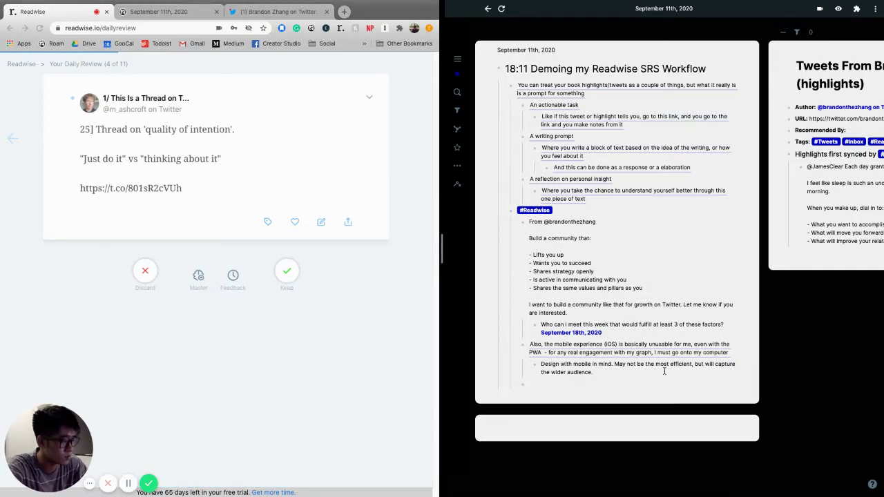
pyautogui.write('((25')
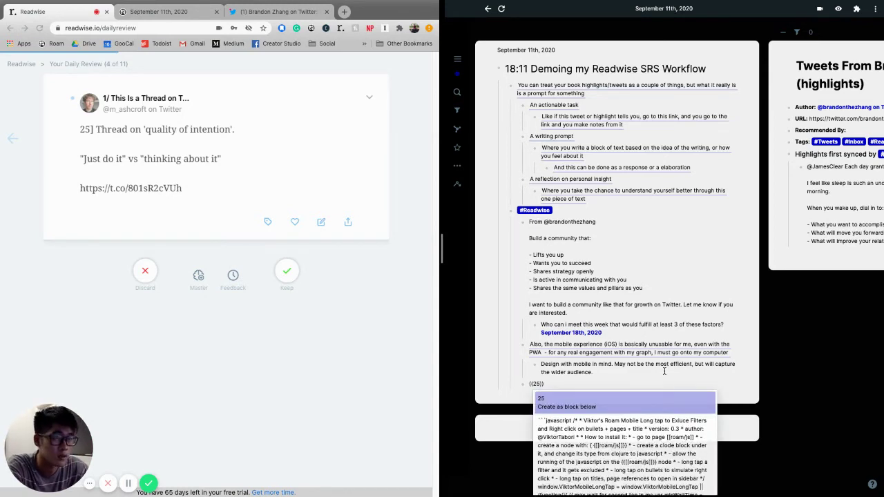
pyautogui.write(']')
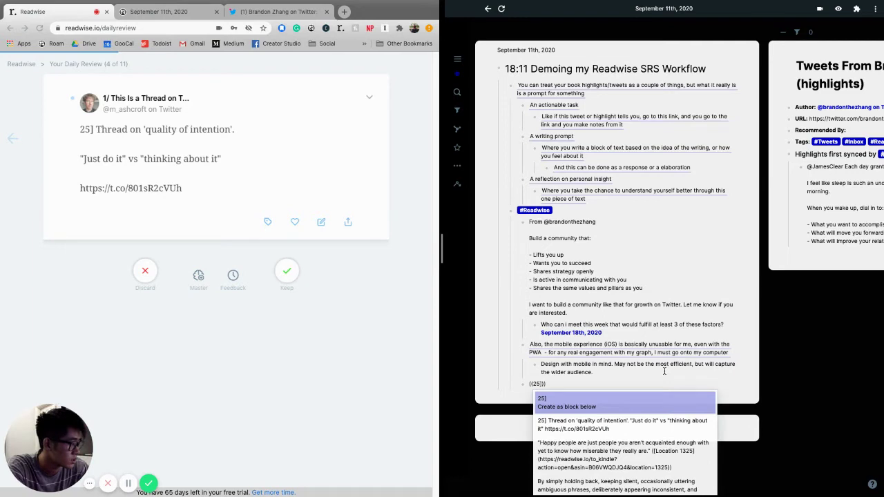
pyautogui.press('Down')
pyautogui.press('Return')
pyautogui.press('Return')
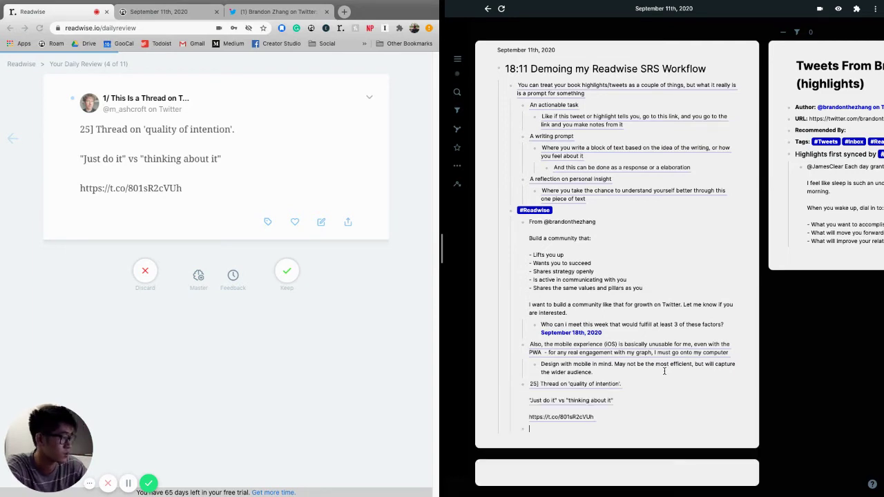
pyautogui.press('Tab')
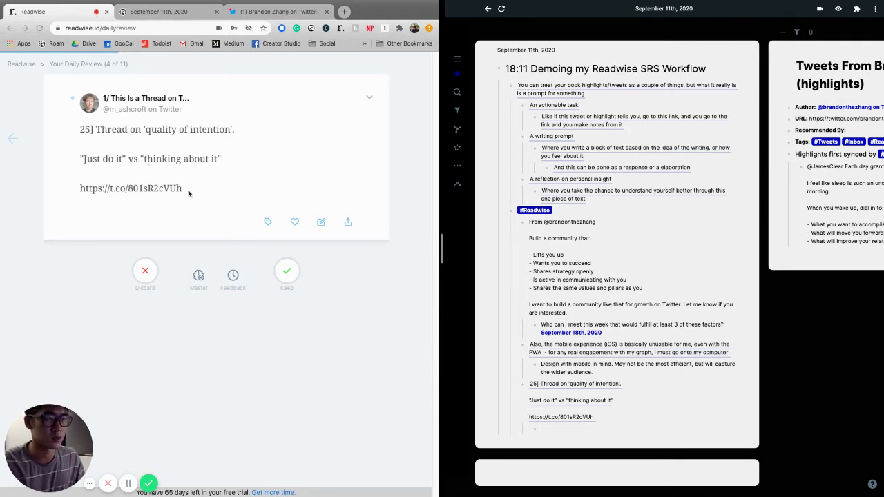
# Open the highlight's t.co thread link in a new browser tab.
pyautogui.moveTo(81, 191); pyautogui.dragTo(188, 195)
pyautogui.hotkey('ctrl', 'c')
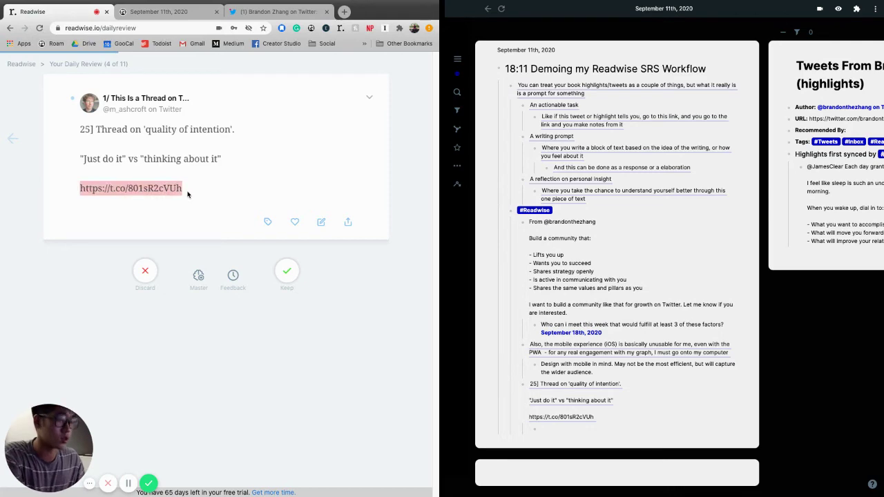
pyautogui.click(346, 14)
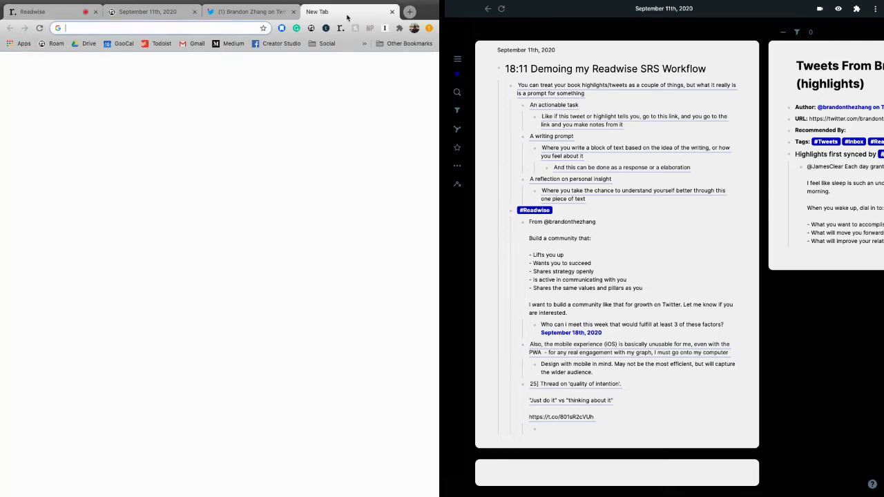
pyautogui.click(140, 29)
pyautogui.hotkey('ctrl', 'v')
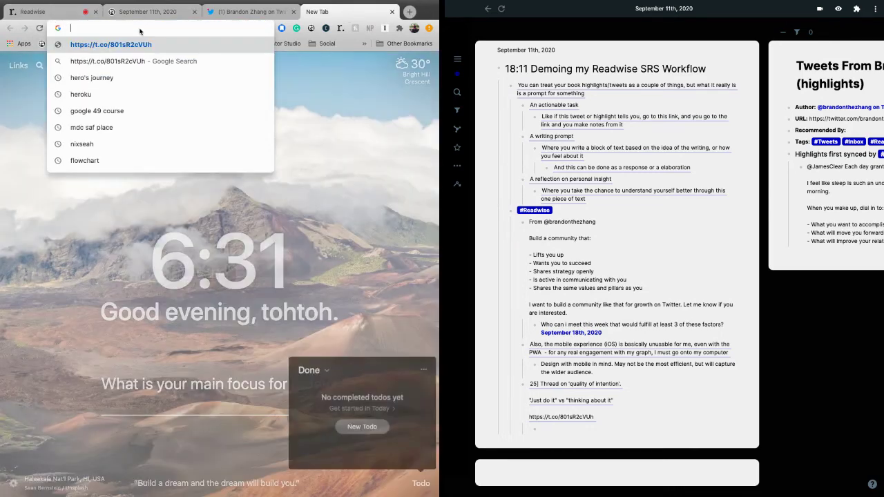
pyautogui.press('Return')
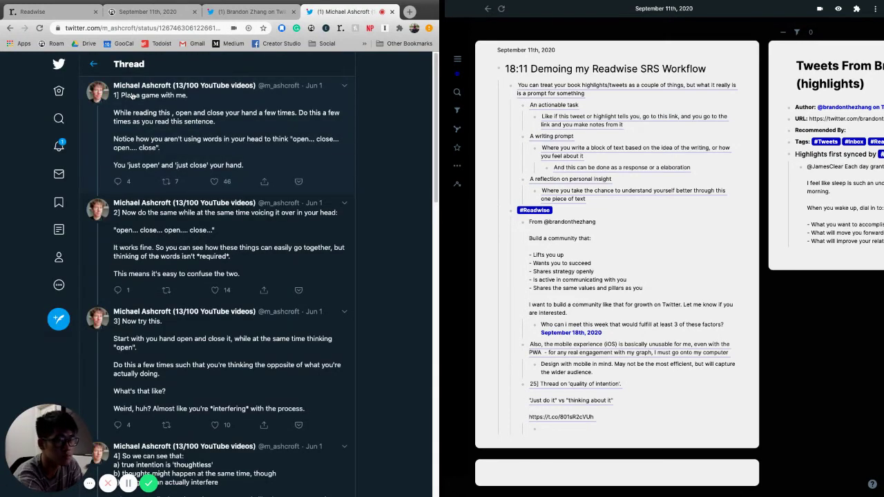
# Read through the quality-of-intention thread, like its Meta tweet, and return to Readwise.
pyautogui.scroll(-1, 158, 129)
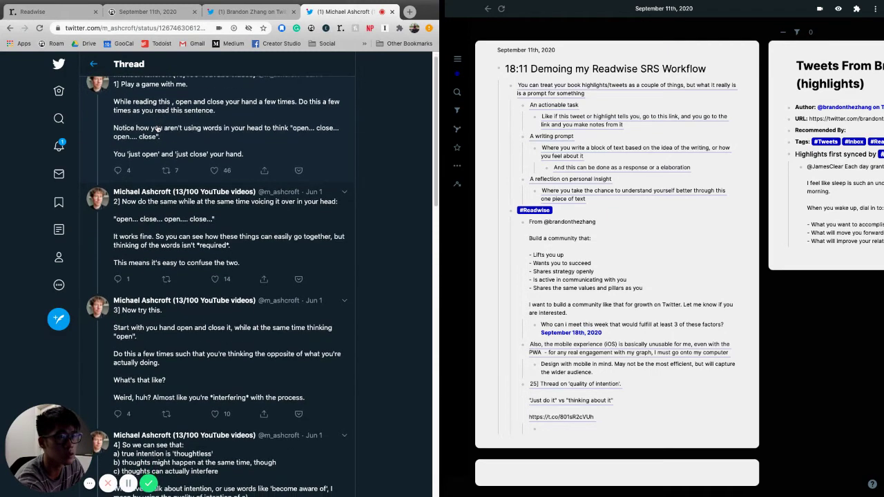
pyautogui.scroll(-5, 158, 127)
pyautogui.scroll(-1, 156, 125)
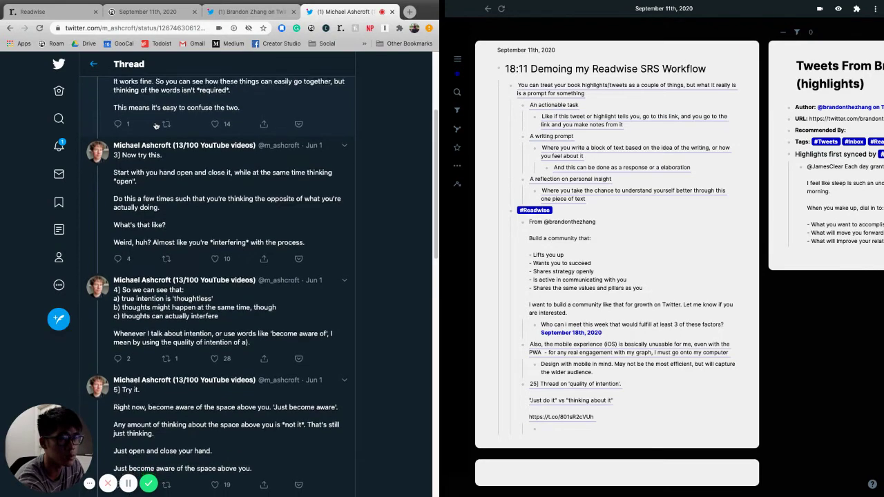
pyautogui.scroll(-2, 156, 125)
pyautogui.scroll(-4, 156, 125)
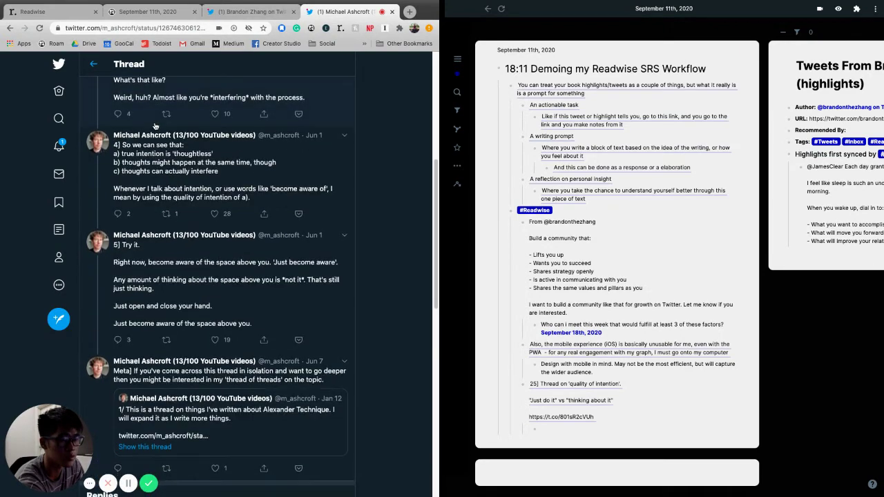
pyautogui.moveTo(157, 125)
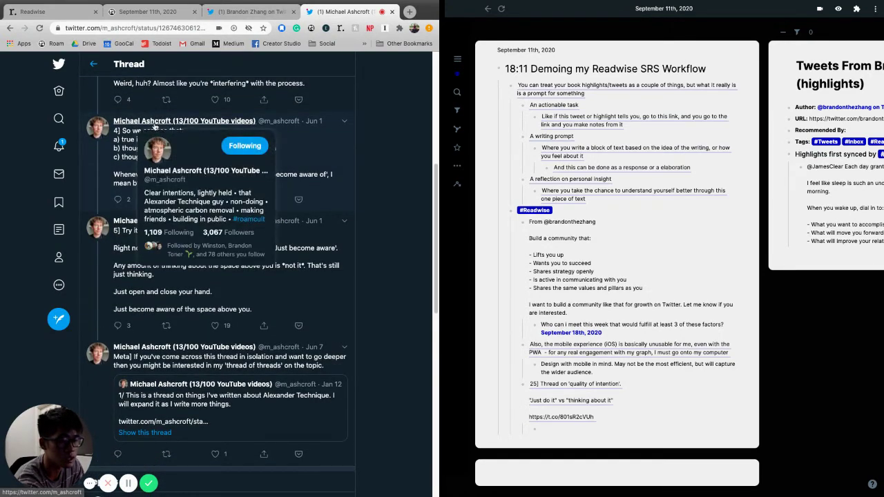
pyautogui.click(215, 454)
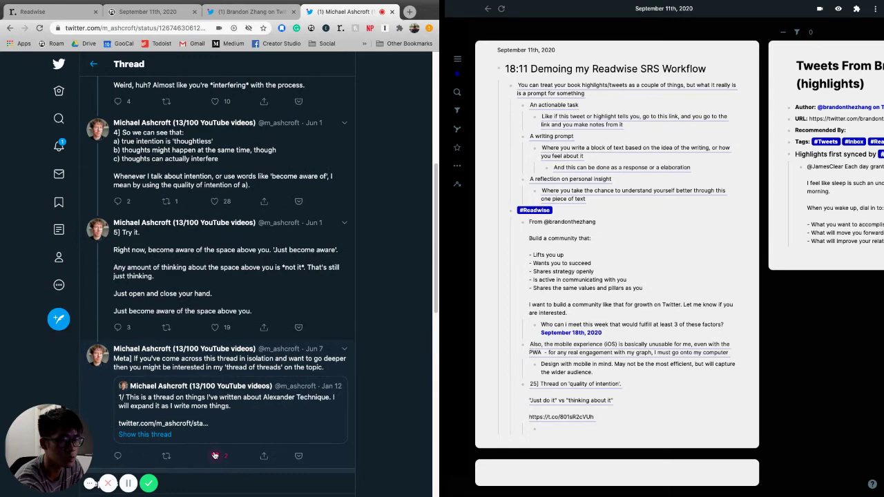
pyautogui.scroll(5, 215, 455)
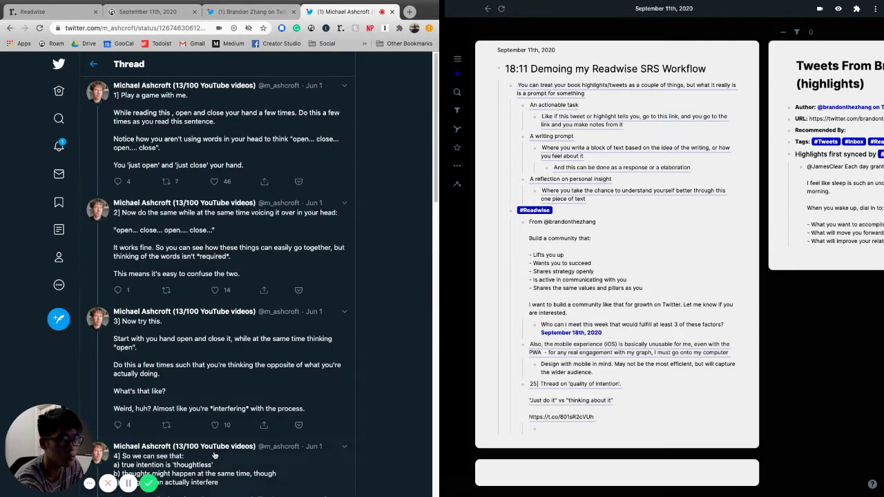
pyautogui.click(80, 15)
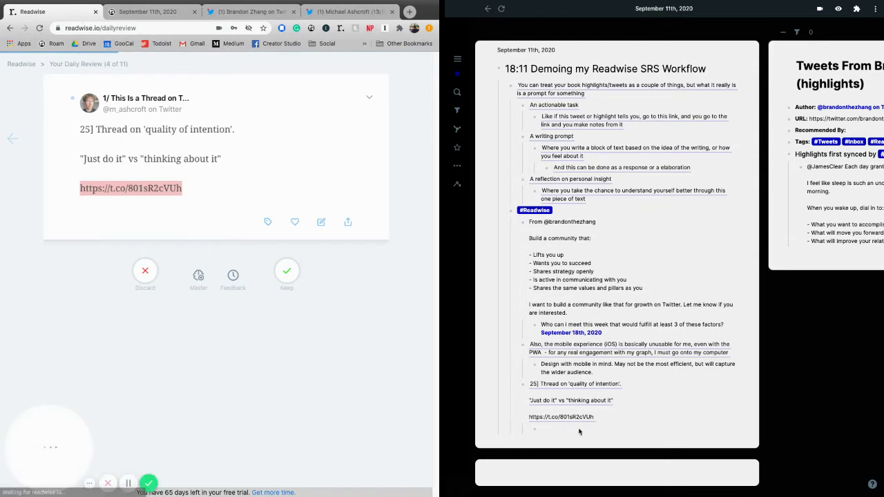
pyautogui.click(577, 435)
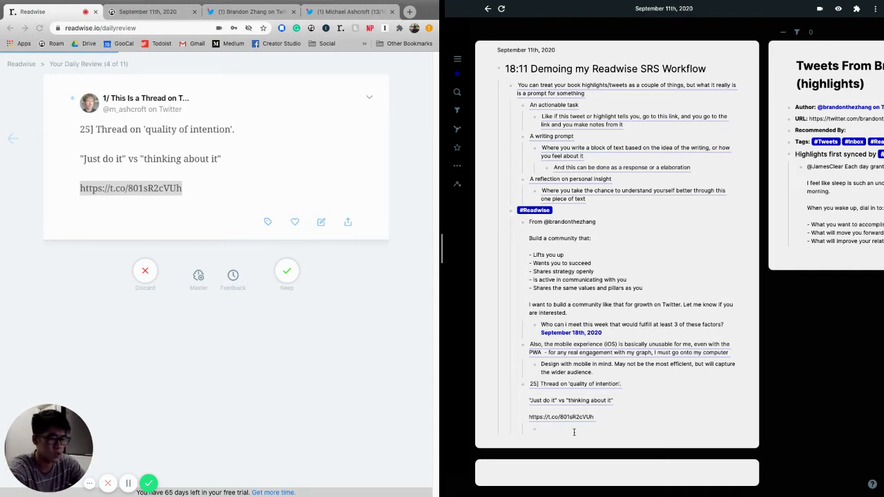
pyautogui.rightClick(573, 429)
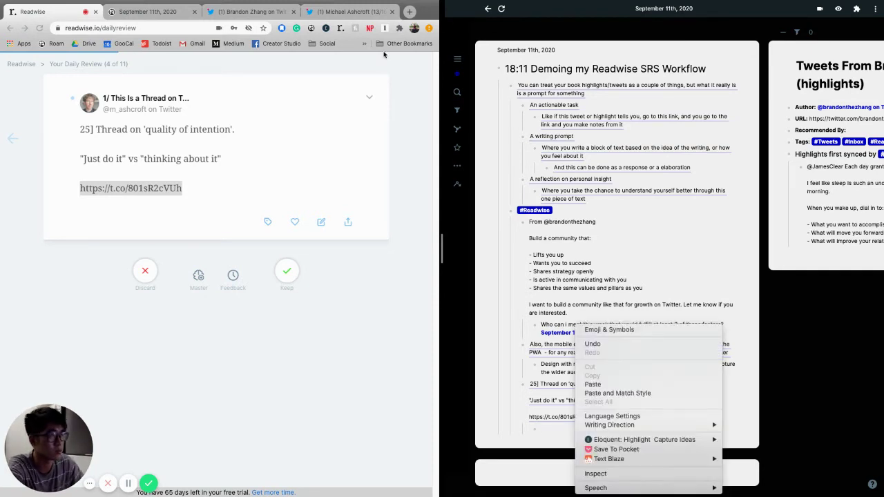
pyautogui.click(337, 15)
pyautogui.click(337, 15)
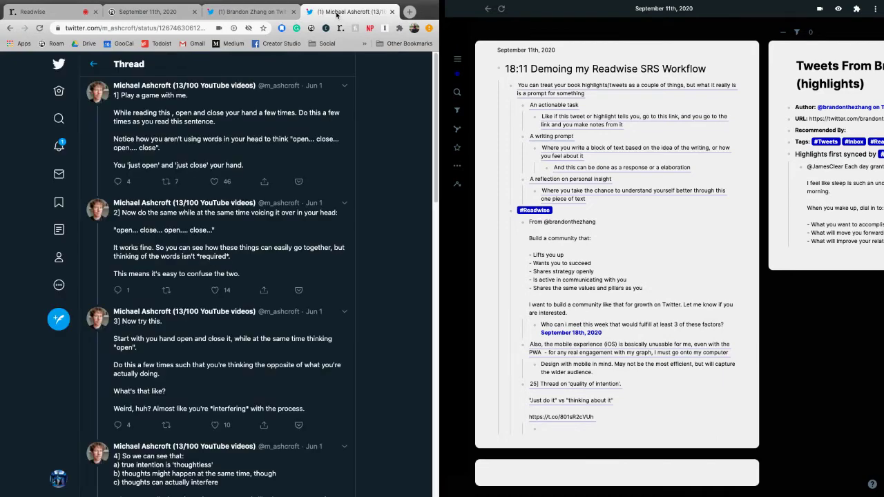
pyautogui.scroll(-5, 279, 211)
pyautogui.scroll(-3, 279, 211)
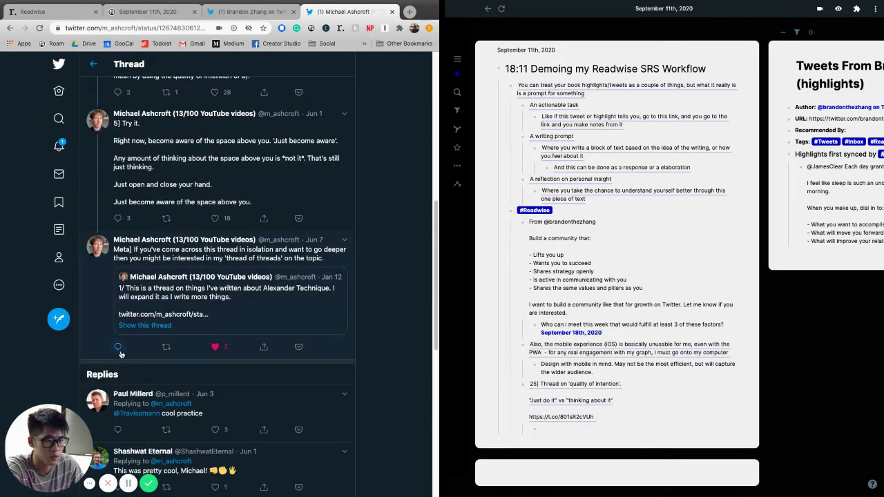
pyautogui.click(117, 346)
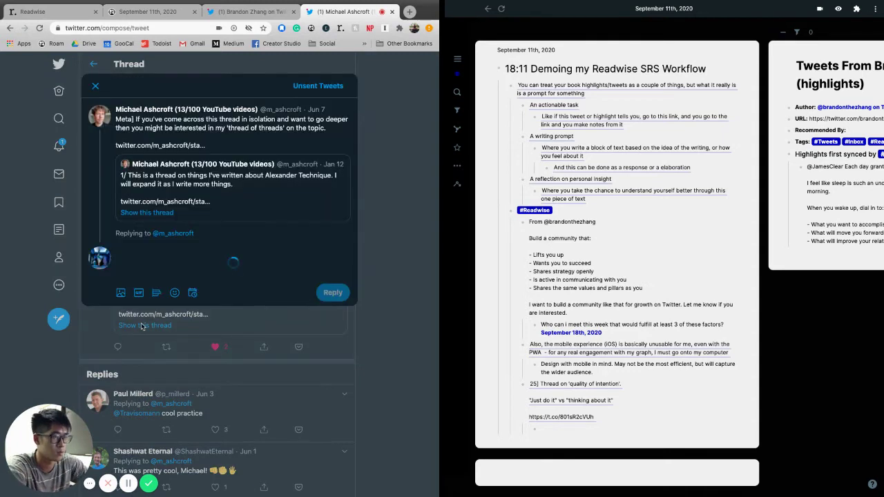
pyautogui.write('@read')
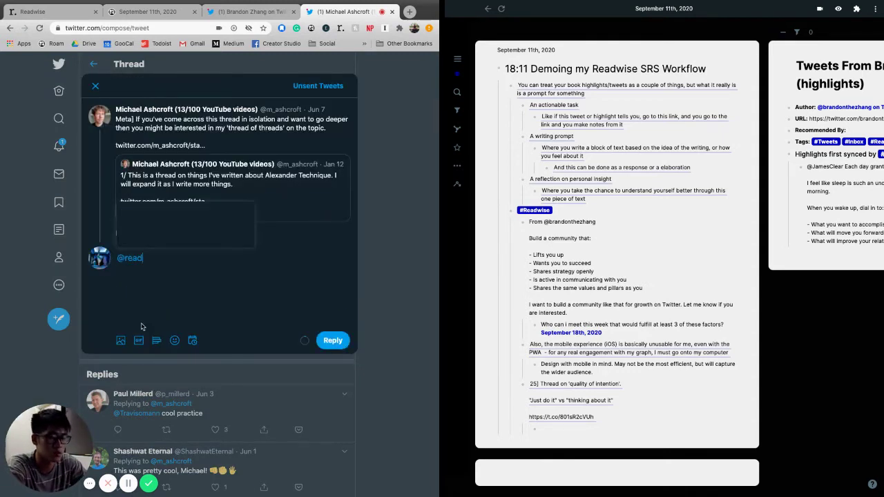
pyautogui.write('wiseio saveth')
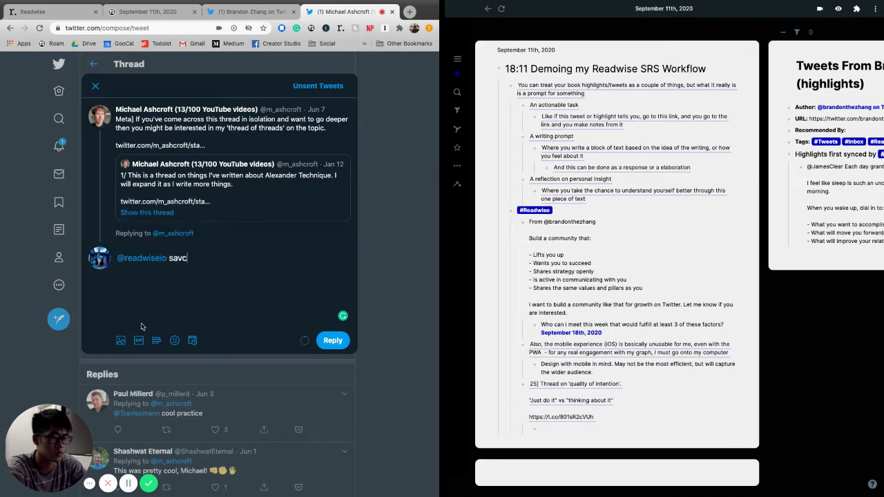
pyautogui.write('read')
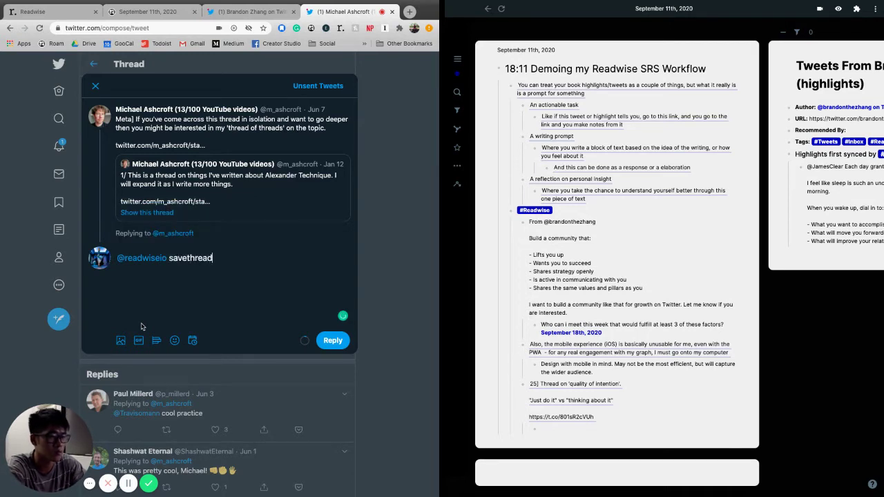
pyautogui.click(324, 341)
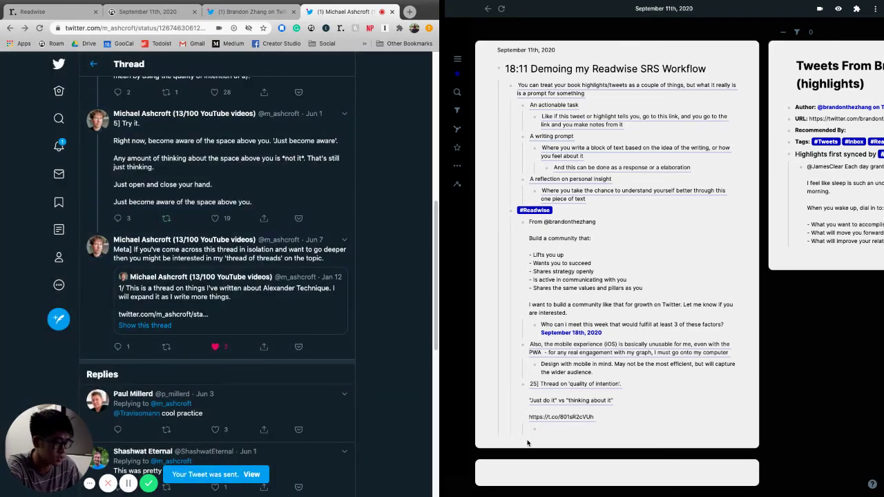
# Under the highlight, note that the linked thread author explained a game about opening and closing.
pyautogui.click(551, 430)
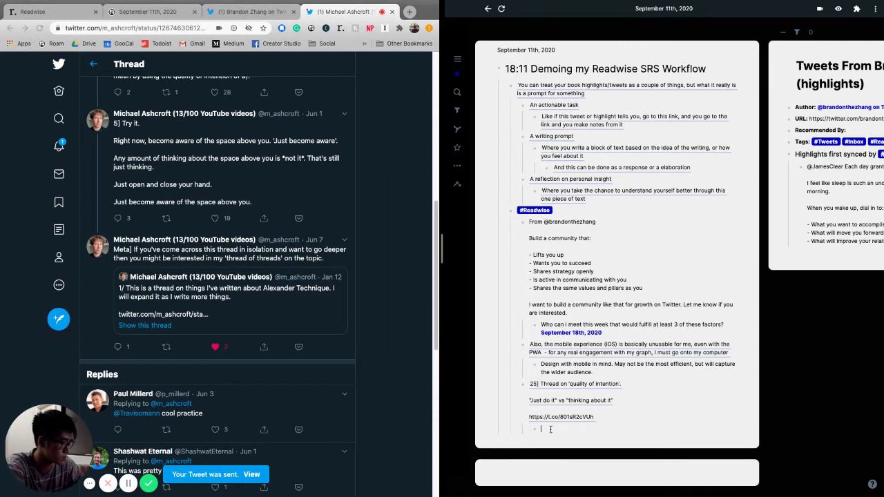
pyautogui.scroll(10, 380, 269)
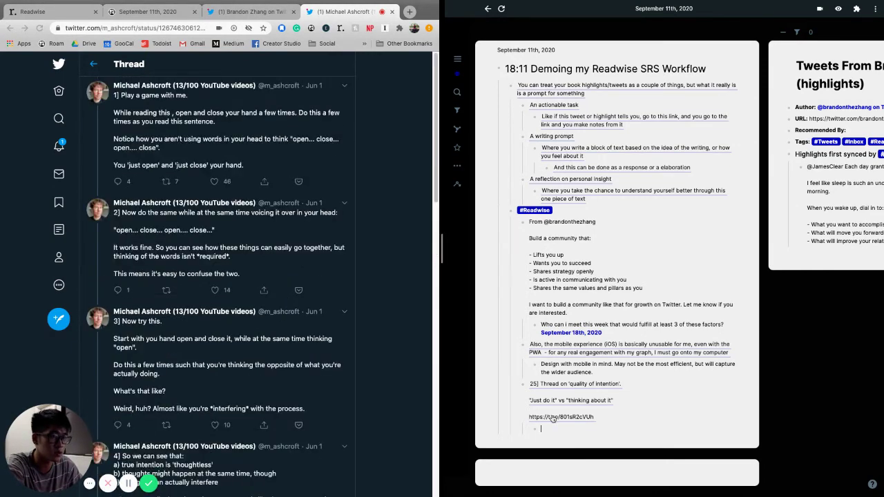
pyautogui.write('Ther')
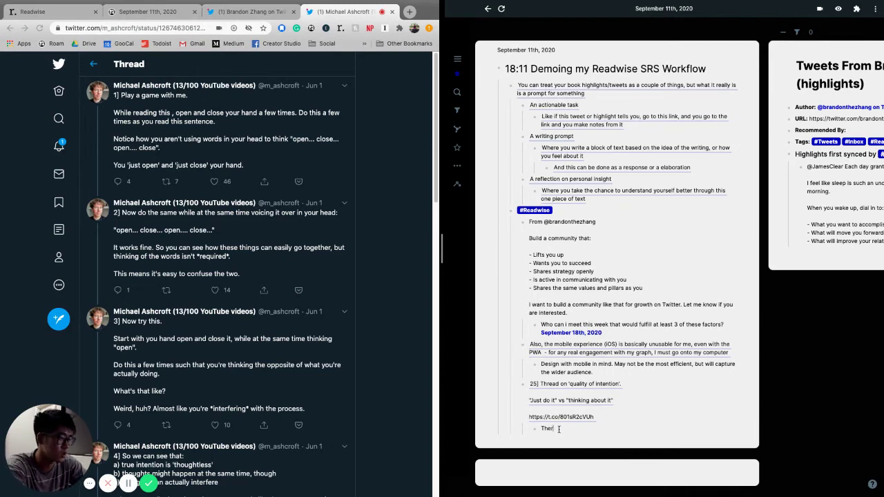
pyautogui.write('e was a thread abou')
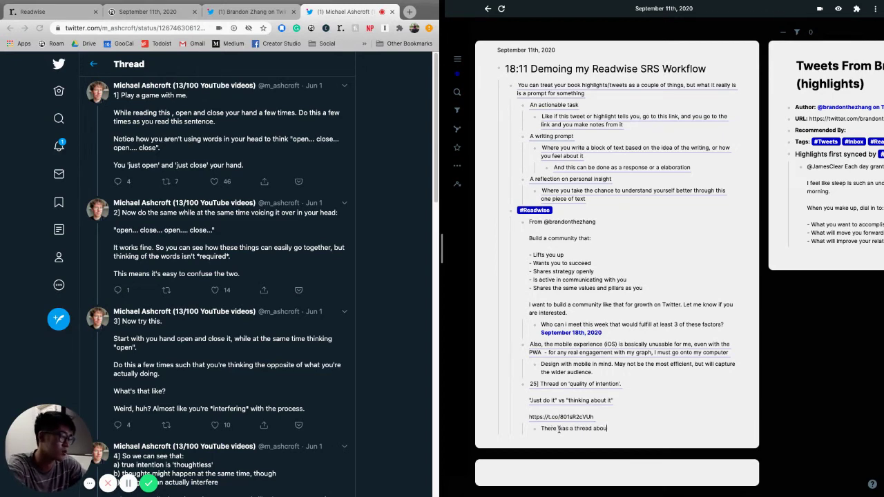
pyautogui.press('BackSpace')
pyautogui.press('BackSpace')
pyautogui.press('super+BackSpace')
pyautogui.write('M')
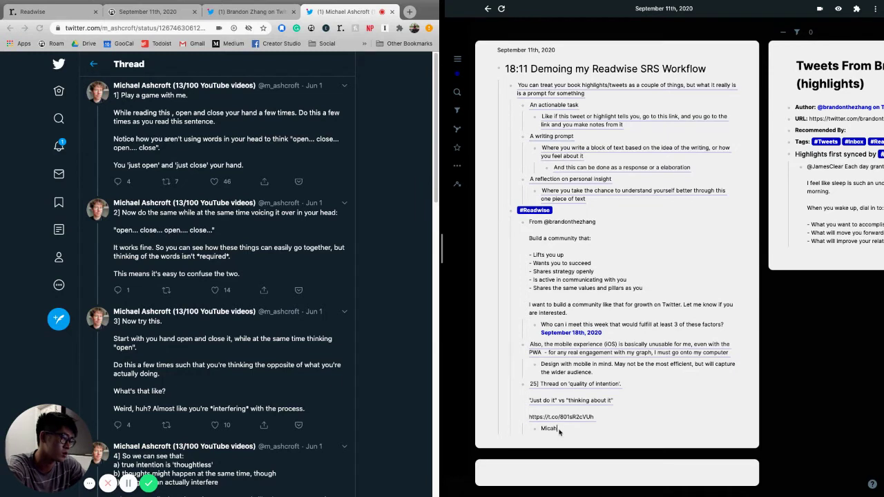
pyautogui.write('[[michael')
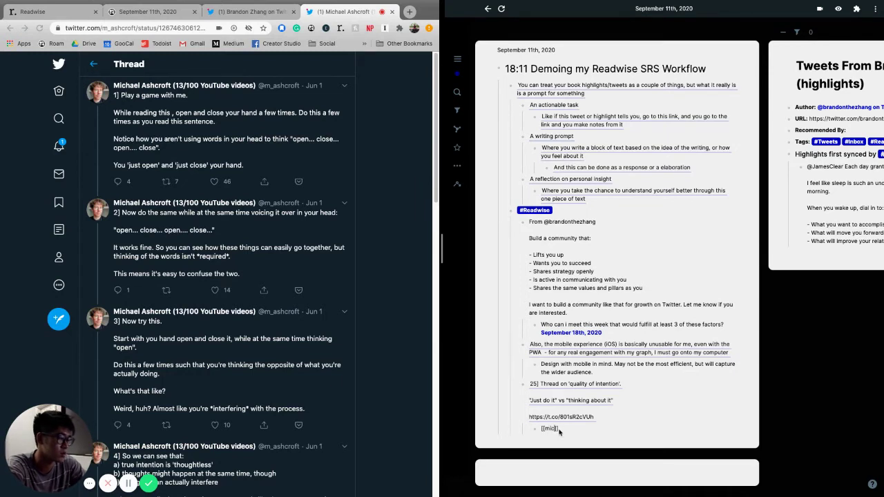
pyautogui.write(' ashcro')
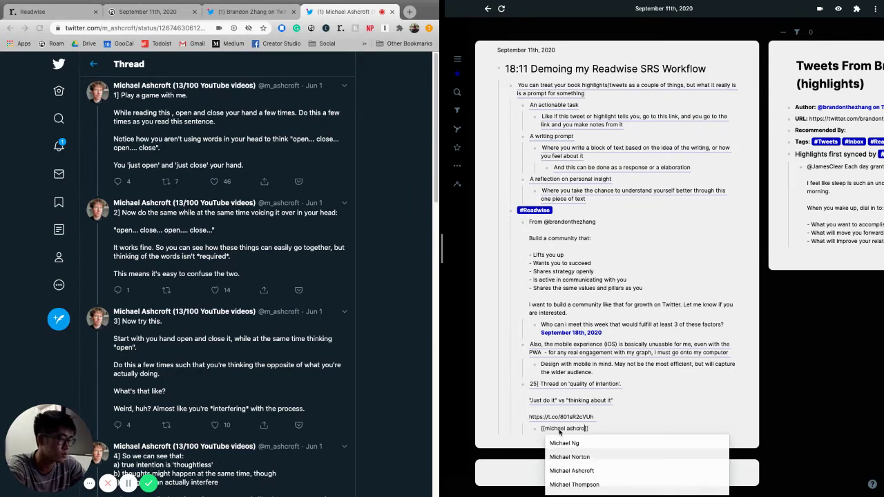
pyautogui.press('Return')
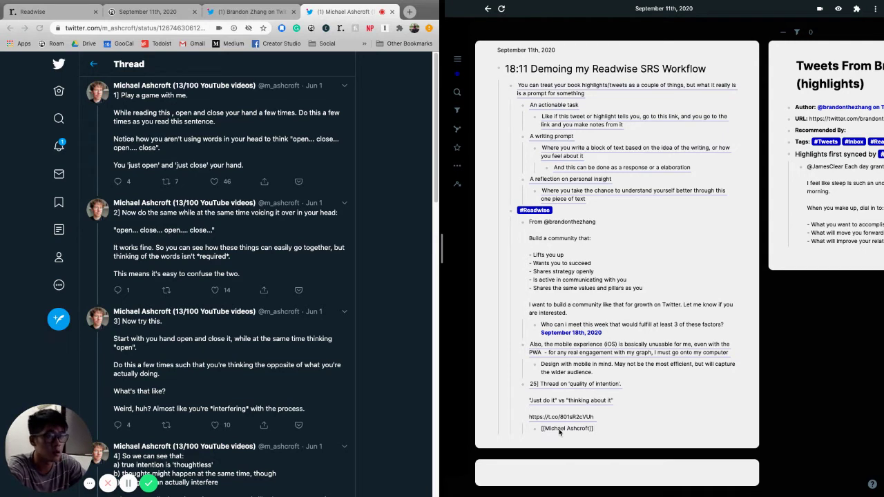
pyautogui.write('made a th')
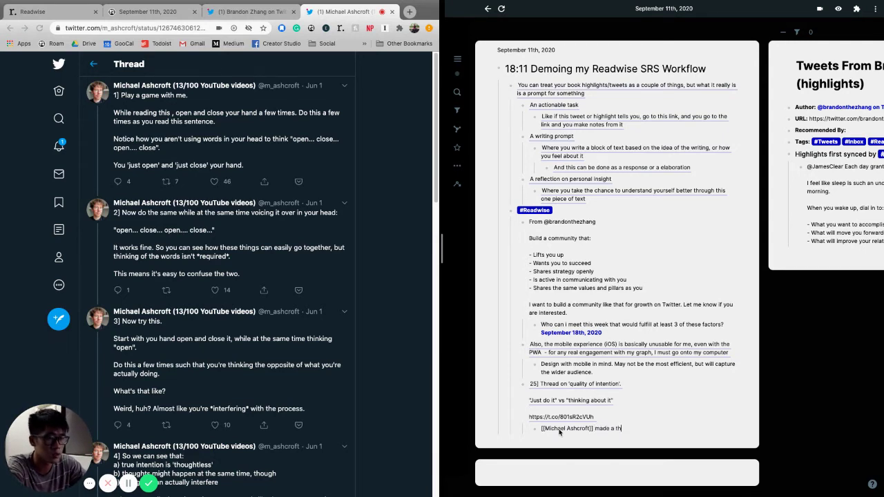
pyautogui.write('read ')
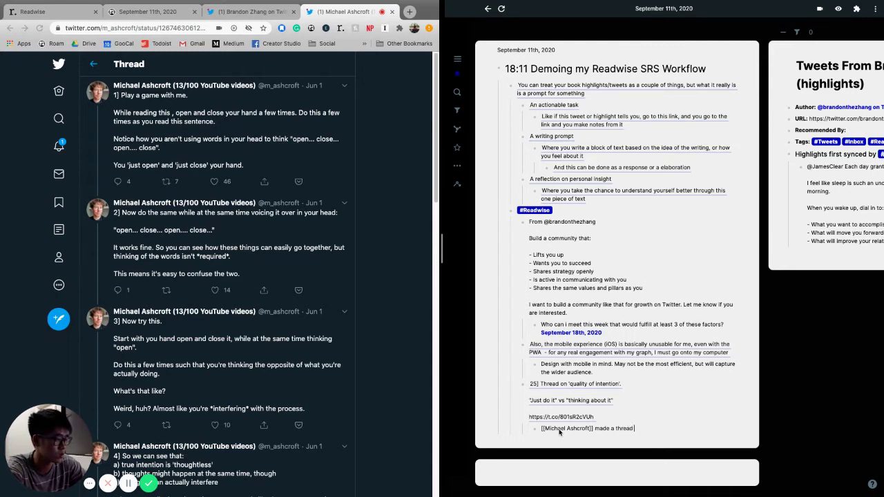
pyautogui.write('where he explained a game ')
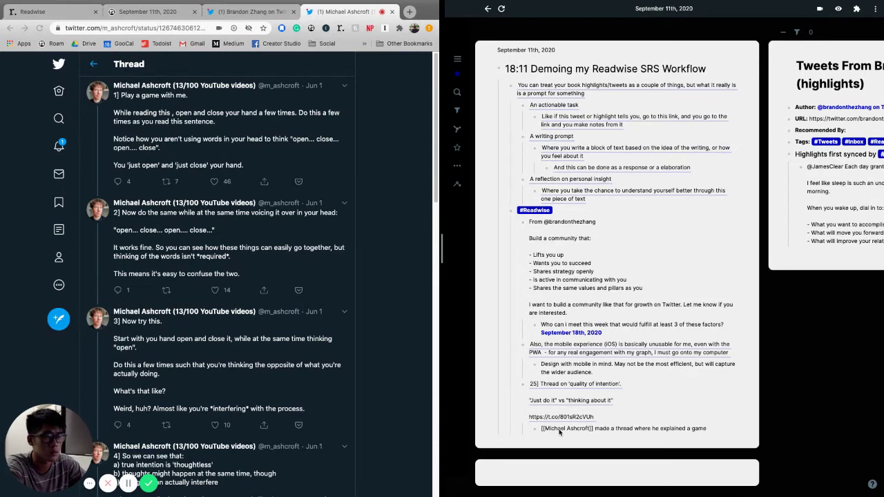
pyautogui.write('about openn')
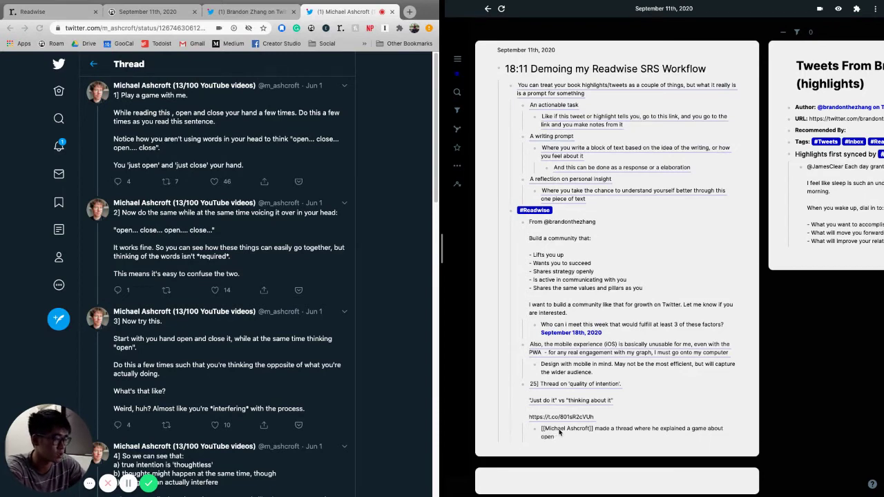
pyautogui.press('BackSpace')
pyautogui.write('ning and')
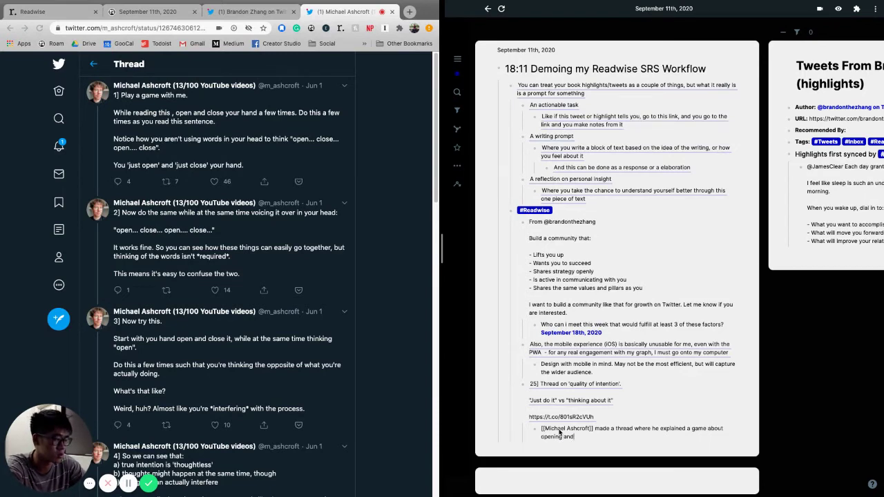
pyautogui.write(' closing')
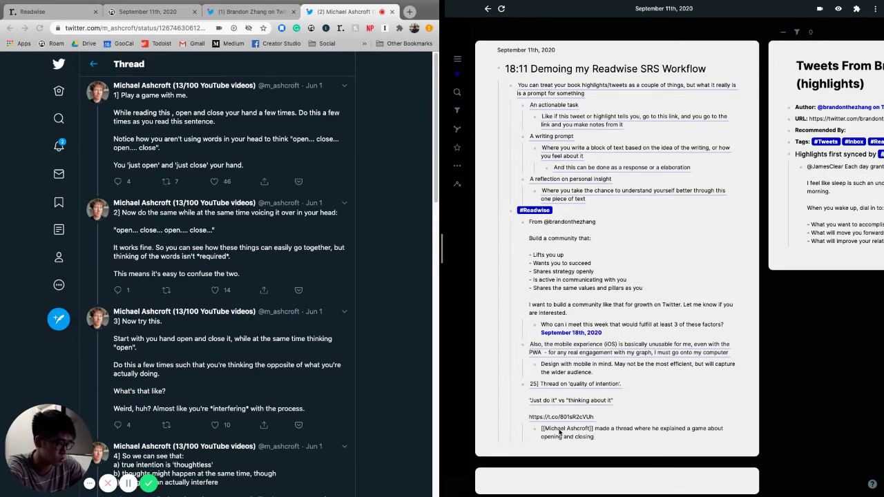
pyautogui.write('-')
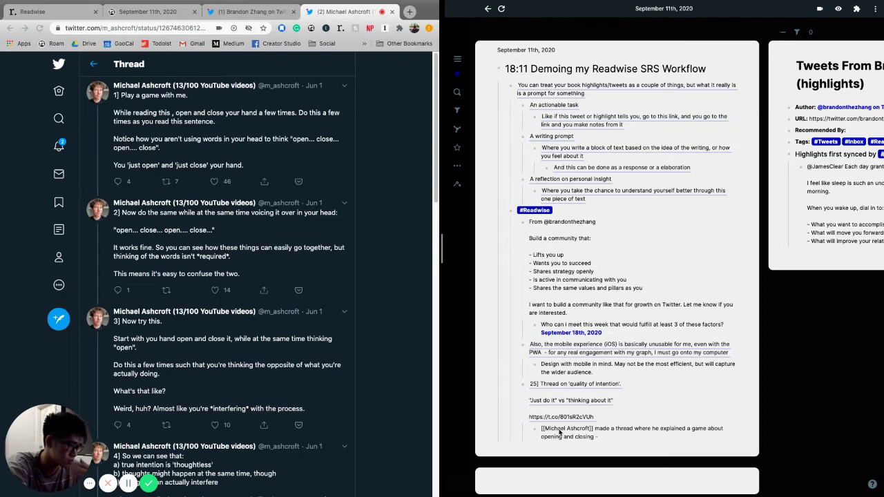
pyautogui.write(' Refe showing ideas of quality')
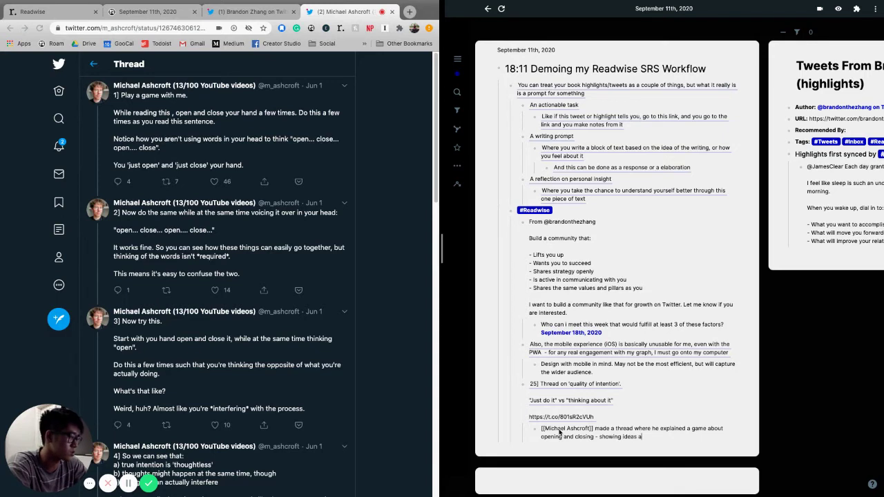
pyautogui.write(' of intention')
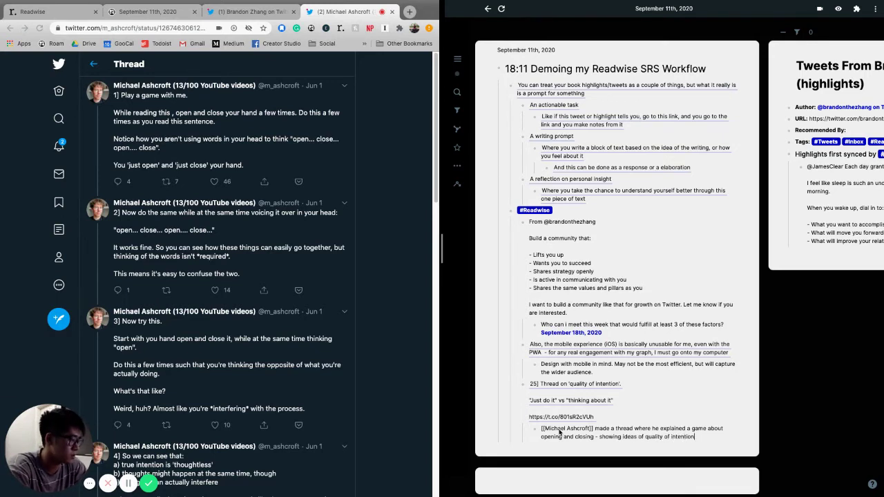
pyautogui.write('. Sav')
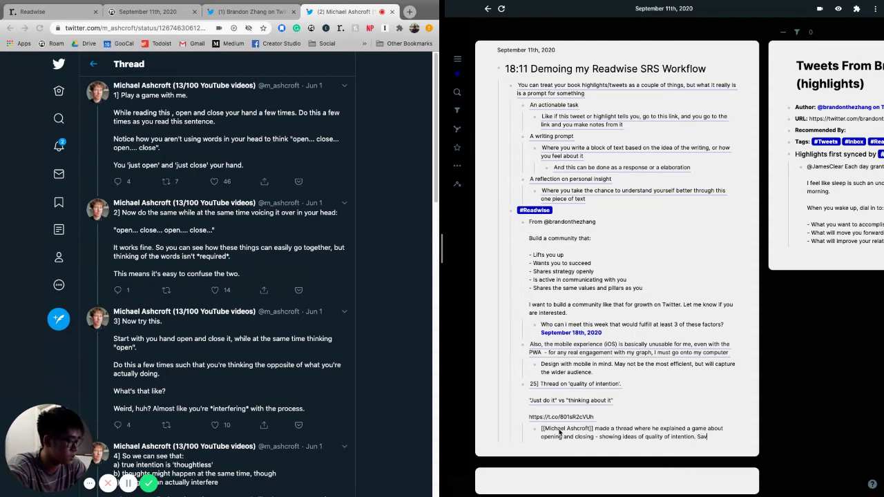
pyautogui.write('ed the thread in')
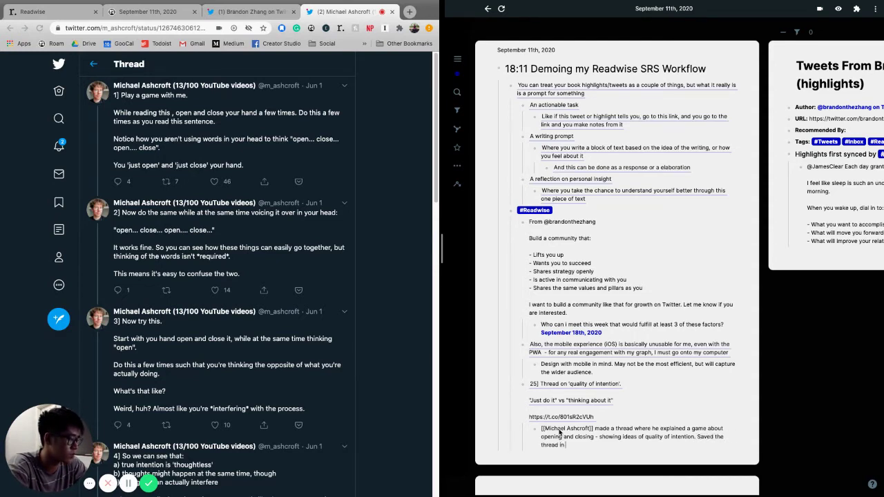
pyautogui.write('d')
pyautogui.hotkey('alt', 'BackSpace')
pyautogui.hotkey('alt', 'BackSpace')
pyautogui.hotkey('alt', 'BackSpace')
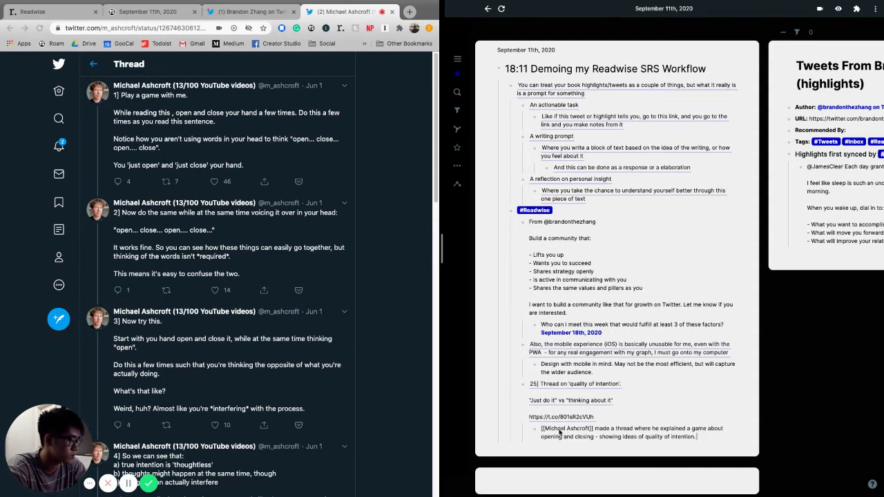
# Add a block reading 'Saved the thread in #Readwise'.
pyautogui.press('Return')
pyautogui.write('Saved')
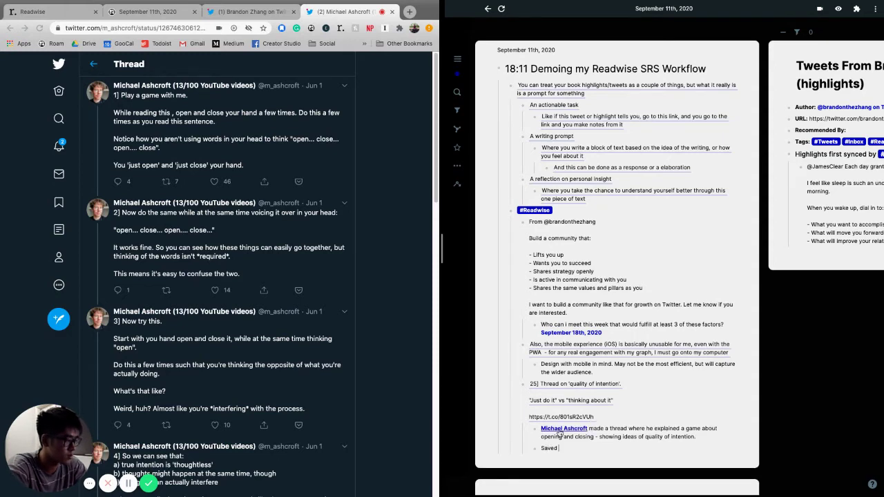
pyautogui.write(' the thread in ')
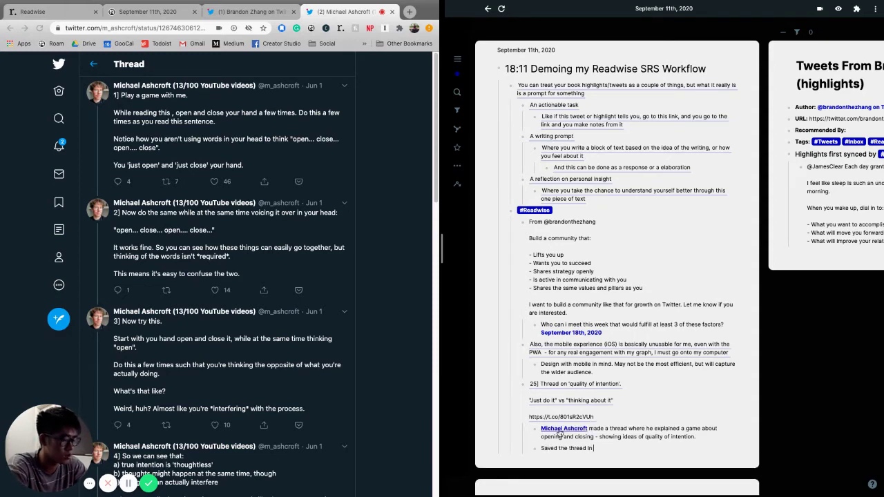
pyautogui.write('#readwise')
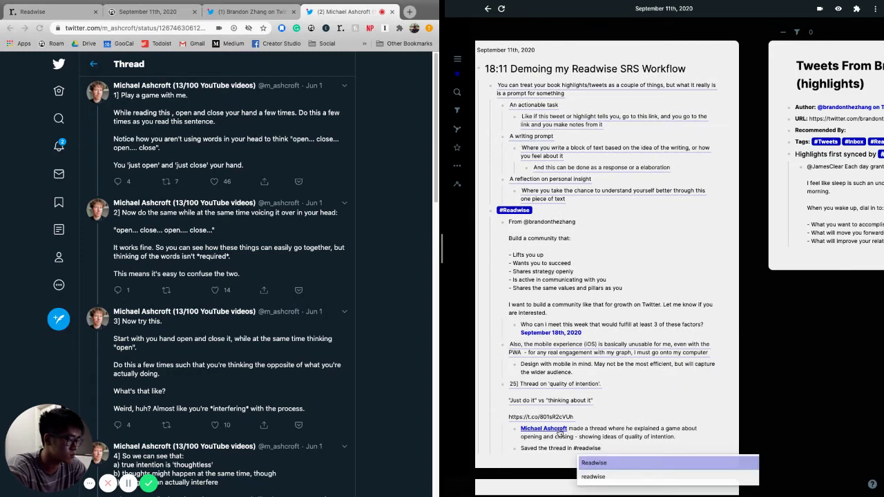
pyautogui.press('Return')
pyautogui.press('Return')
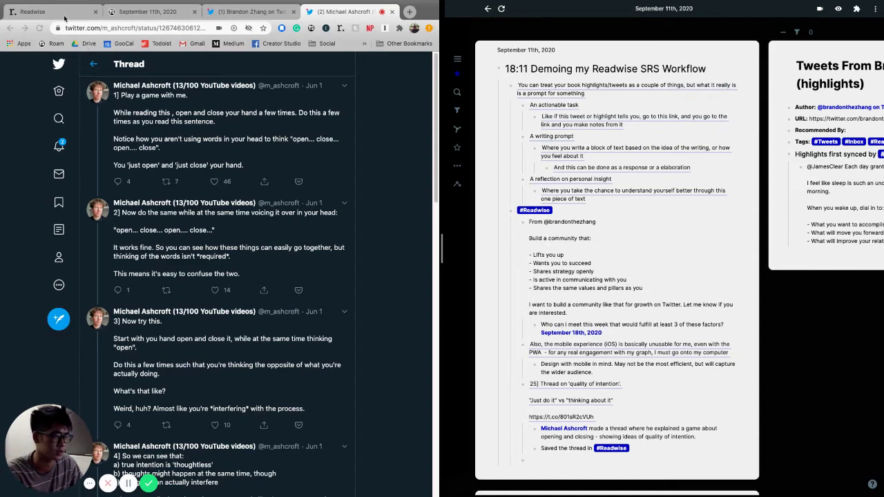
# Discard the quality-of-intention tweet from the Readwise daily review and return to the Roam note.
pyautogui.scroll(-1, 223, 196)
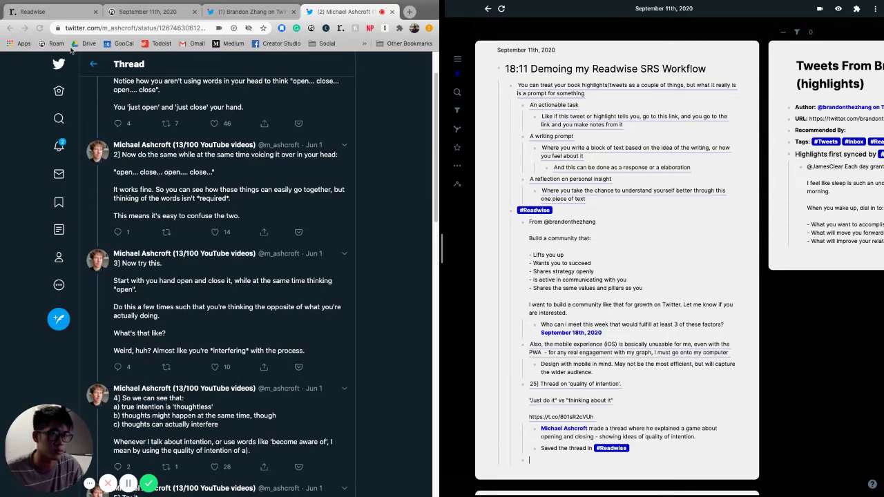
pyautogui.click(79, 17)
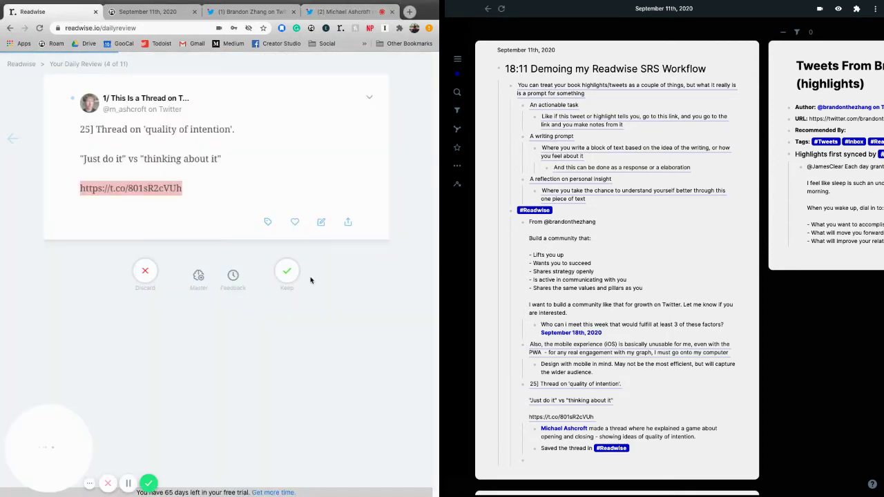
pyautogui.click(148, 276)
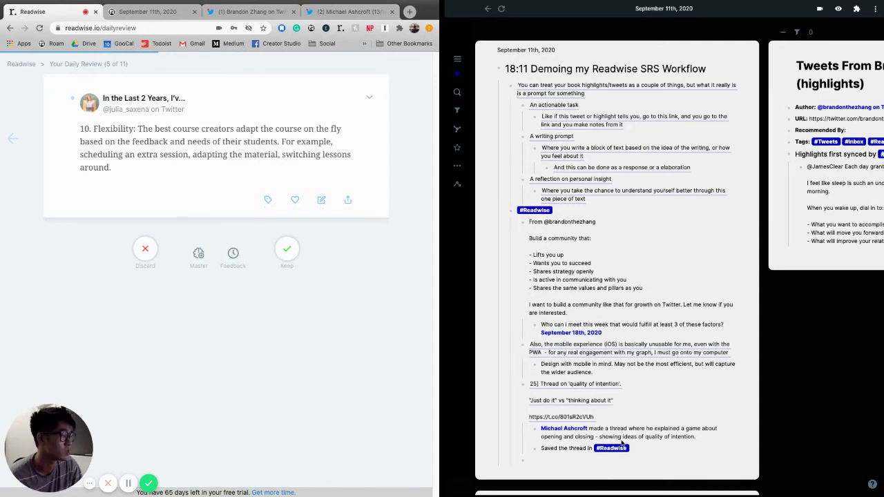
pyautogui.click(542, 461)
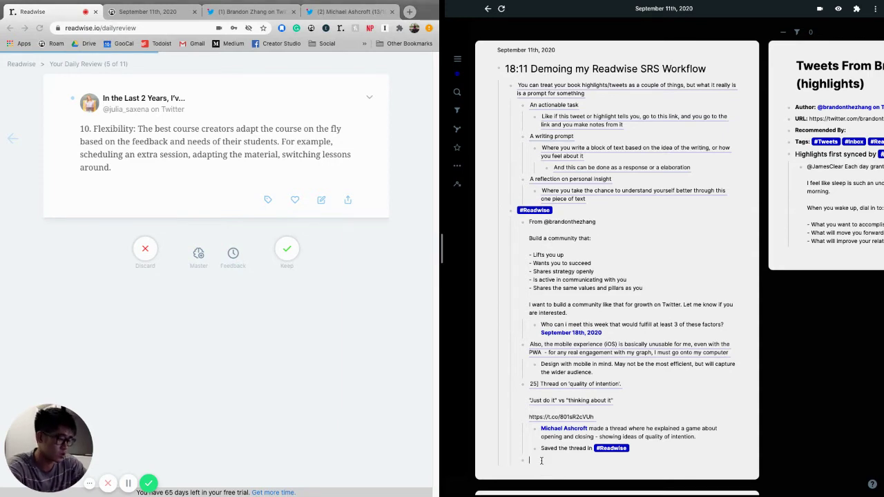
pyautogui.write('((')
pyautogui.write('(')
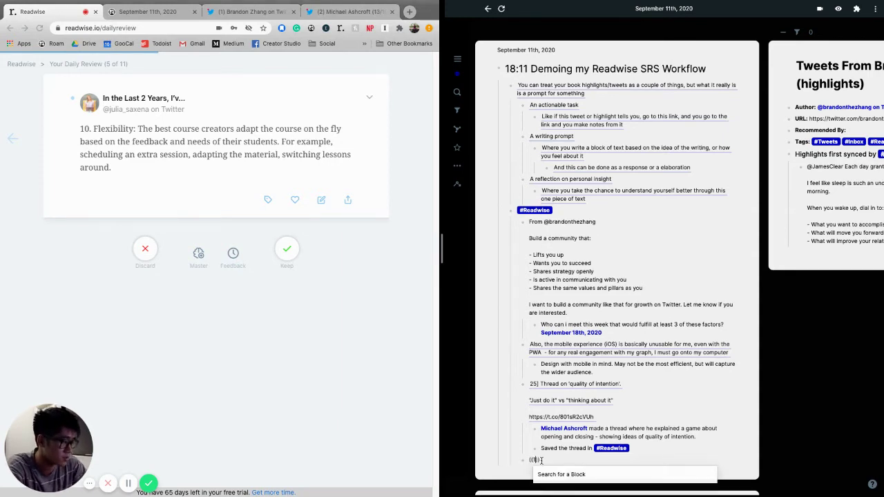
pyautogui.write('10')
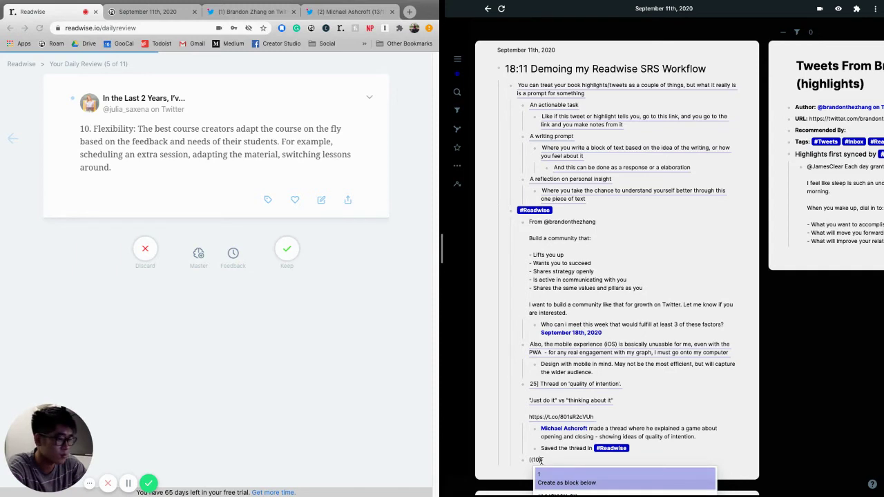
pyautogui.write('. flexib')
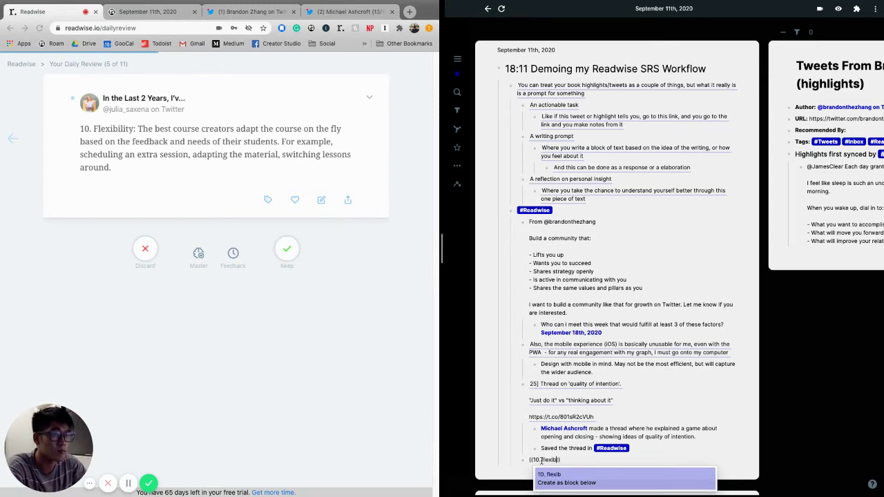
pyautogui.scroll(-2, 612, 410)
pyautogui.press('BackSpace')
pyautogui.press('BackSpace')
pyautogui.press('BackSpace')
pyautogui.press('BackSpace')
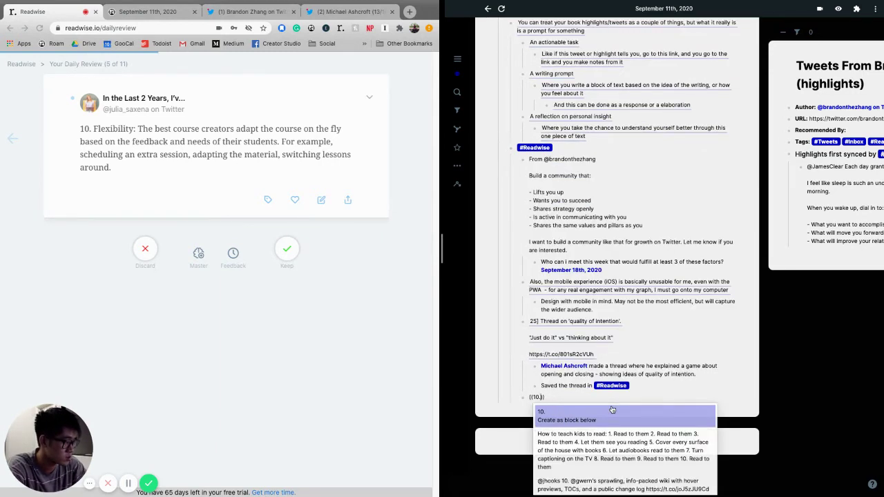
pyautogui.write('flex')
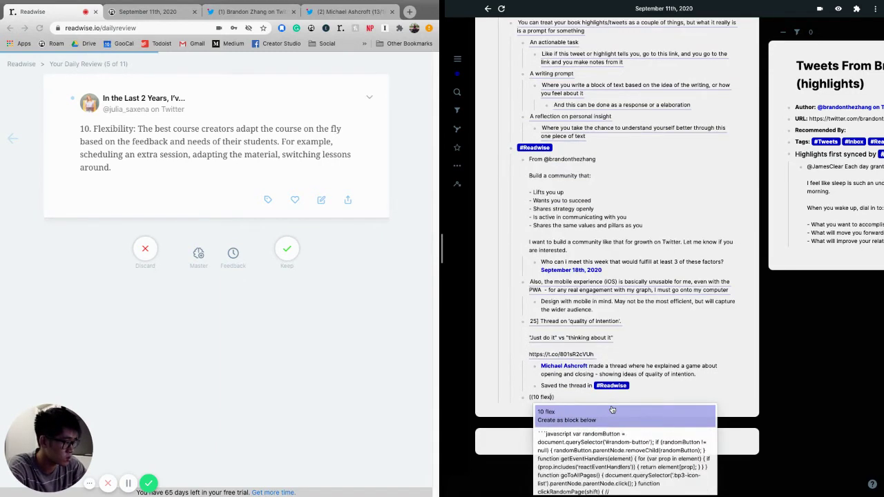
pyautogui.write('ibility ')
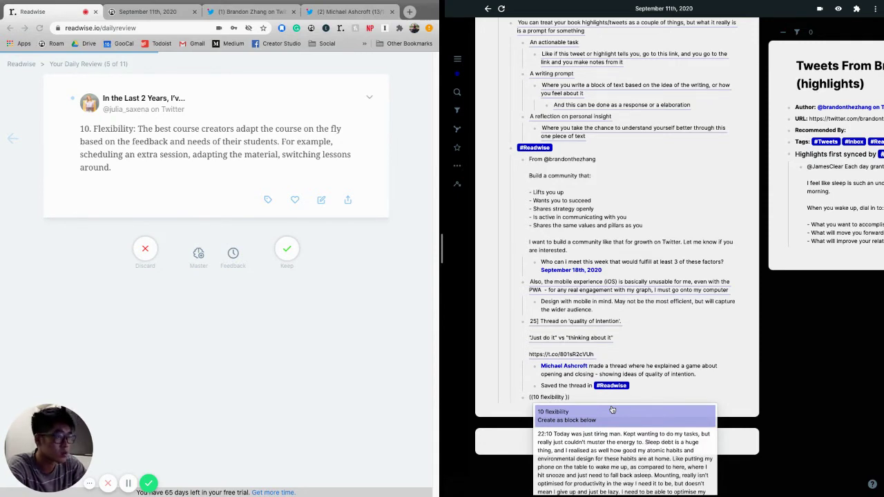
pyautogui.write(':')
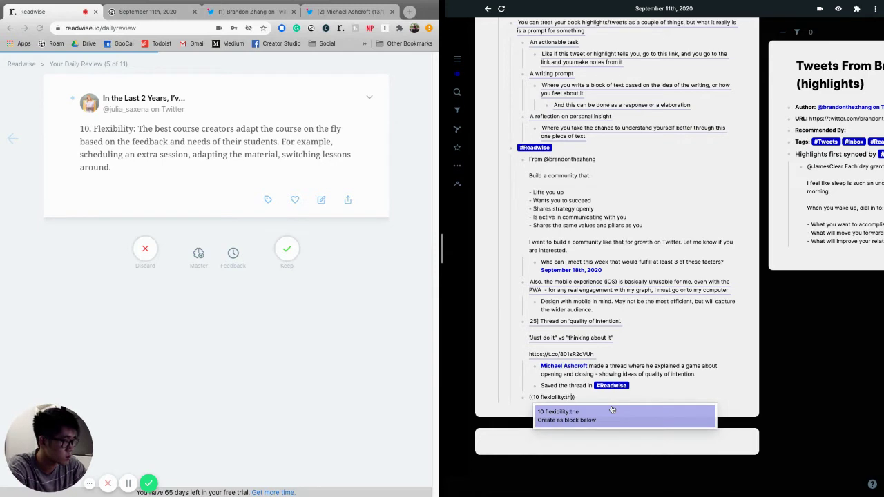
pyautogui.write(' the best')
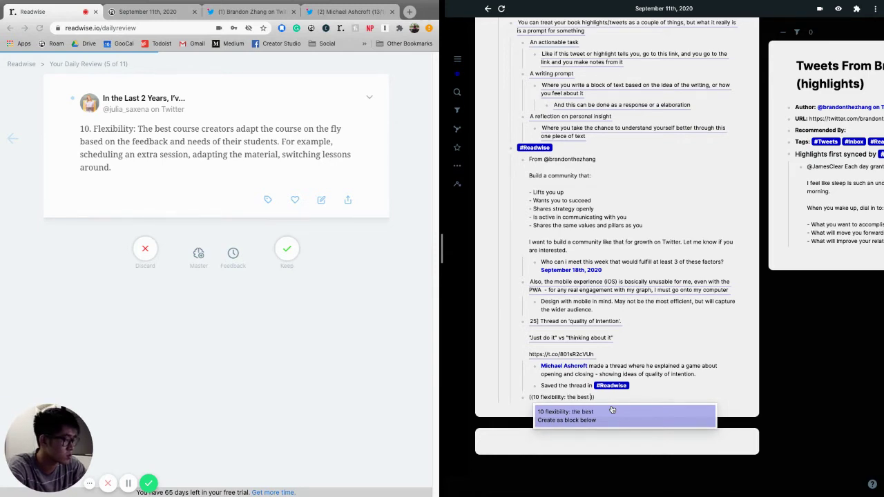
pyautogui.press('Escape')
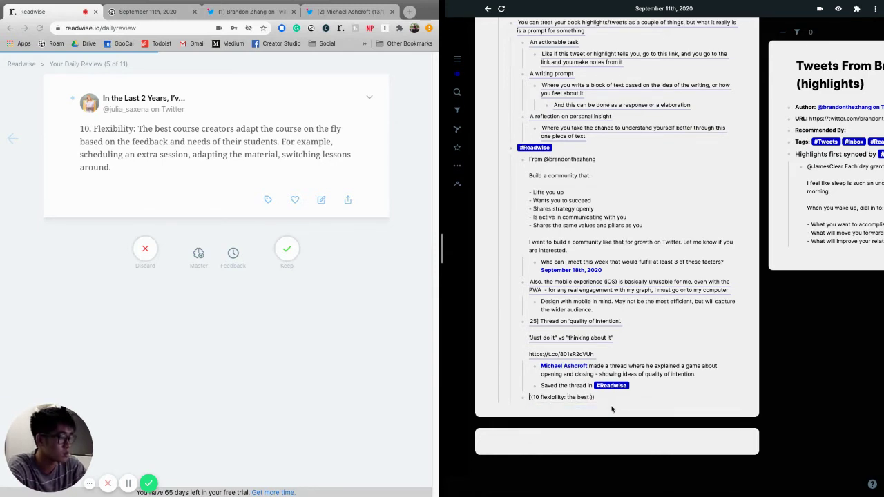
pyautogui.press('super+a')
pyautogui.press('BackSpace')
pyautogui.press('super+u')
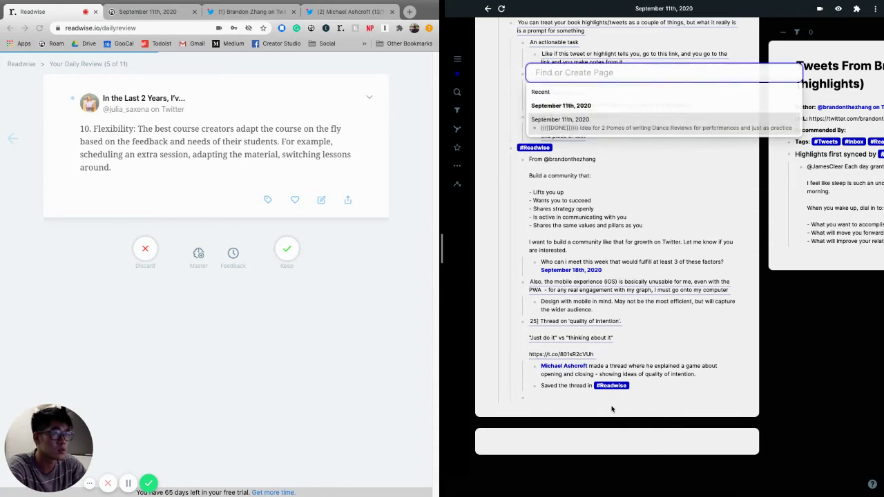
pyautogui.write('j')
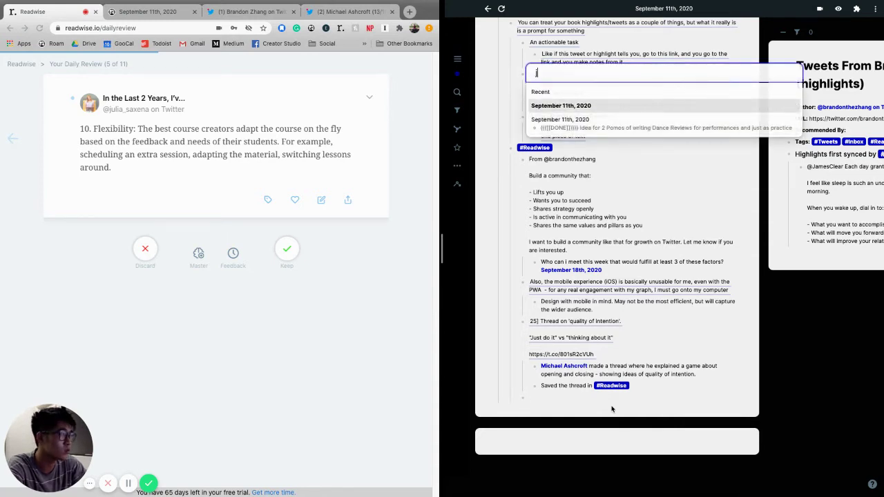
pyautogui.write('ulia sax')
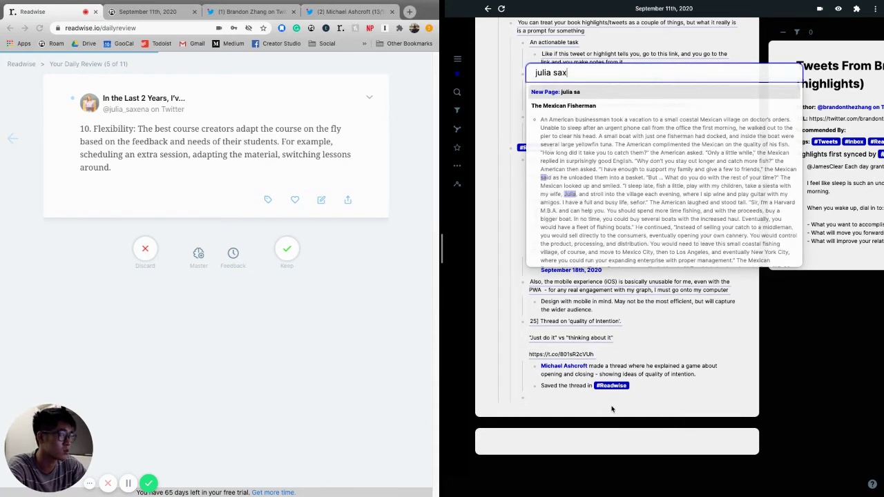
pyautogui.write('ena')
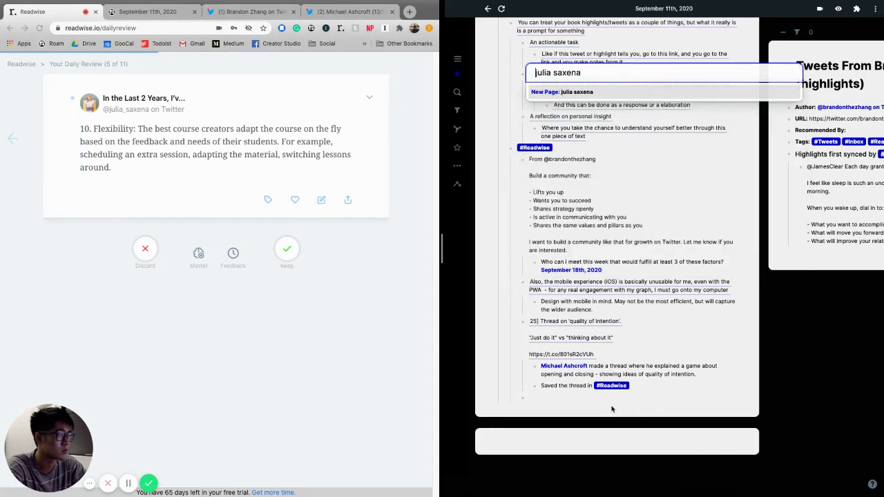
pyautogui.press('Escape')
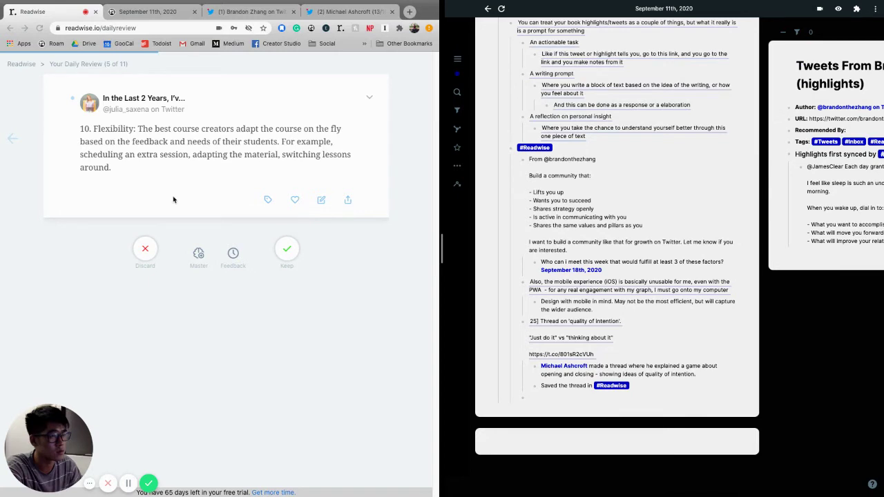
# Copy the Flexibility highlight from Readwise into the daily note, indented under its source, with a child bullet.
pyautogui.click(131, 170)
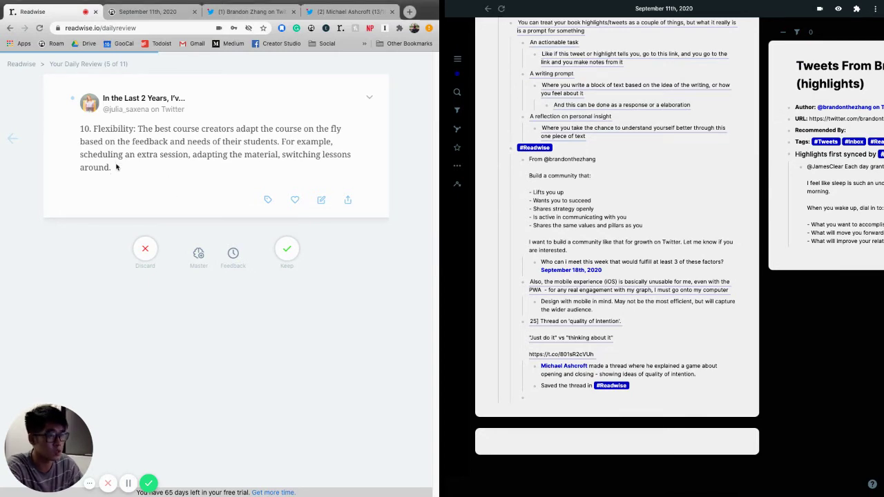
pyautogui.moveTo(119, 167); pyautogui.dragTo(100, 99)
pyautogui.click(119, 166)
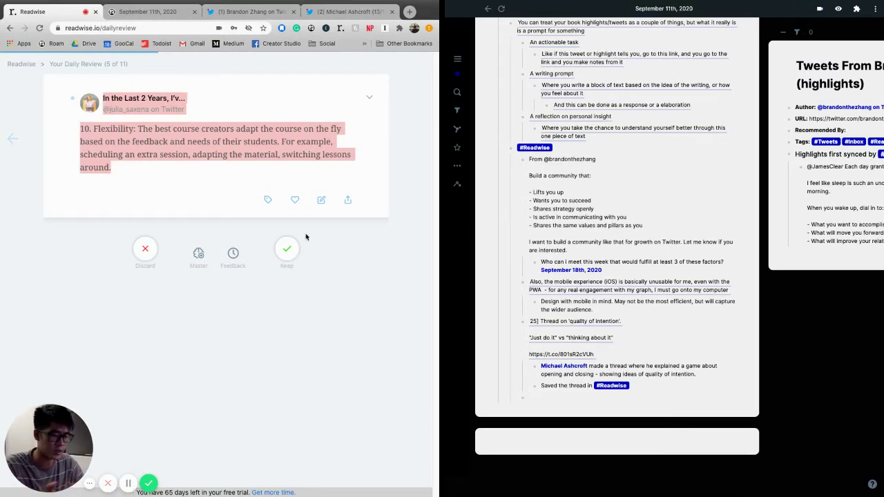
pyautogui.click(572, 399)
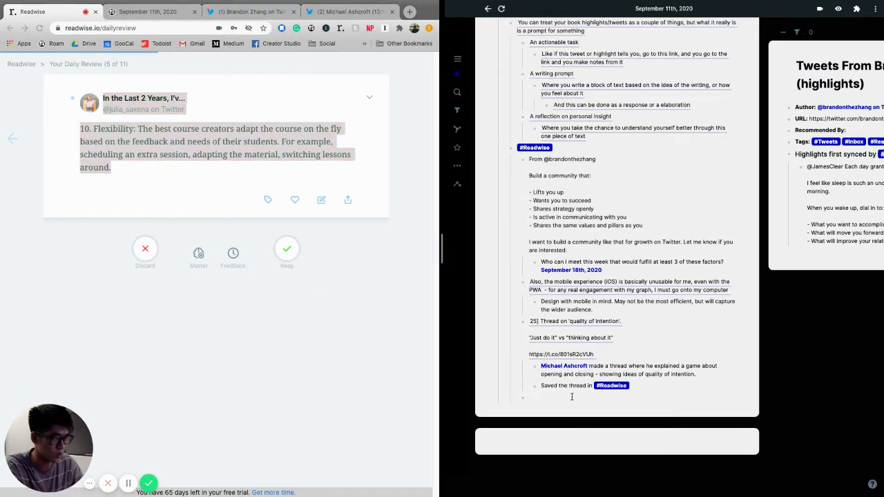
pyautogui.write("[In the Last 2 Years, I'v...@julia_saxena on Twitter](https://readwise.io/bookreview/4156396?highlight=80401914) 10. Flexibility: The best course creators adapt the course on the fly based on the feedback and needs of their students. For example, scheduling an extra session, adapting the material, switching lessons around.")
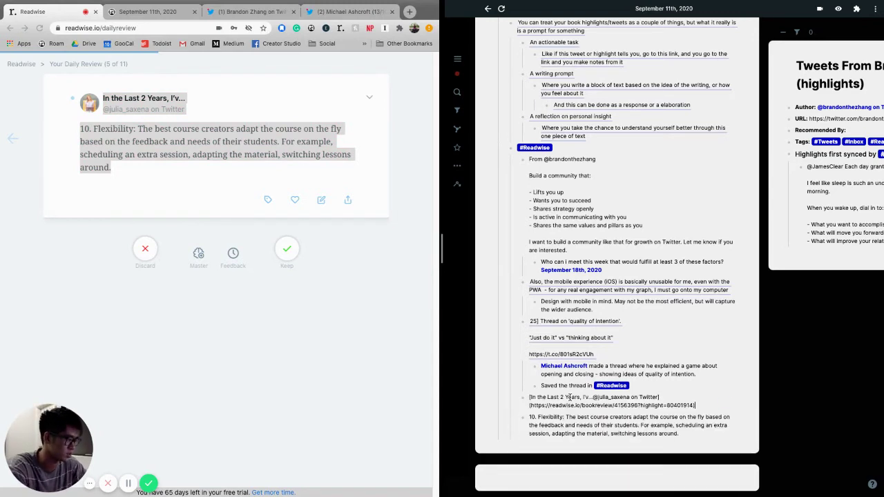
pyautogui.click(608, 423)
pyautogui.press('Tab')
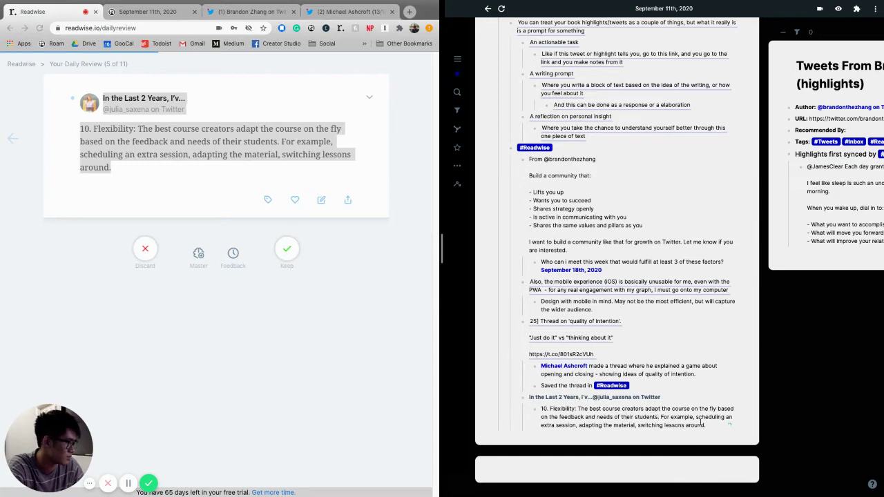
pyautogui.press('Return')
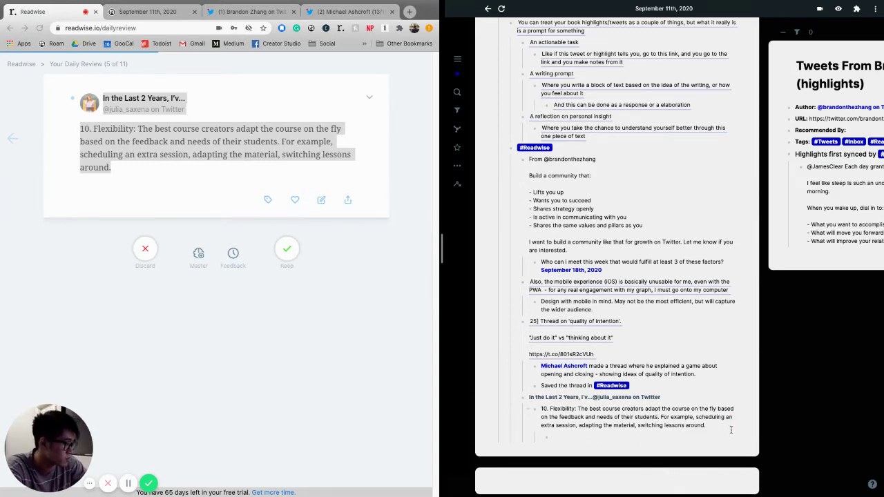
# Write 'The best teachers are the ones that mold around the student' beneath the Flexibility highlight.
pyautogui.write('This is')
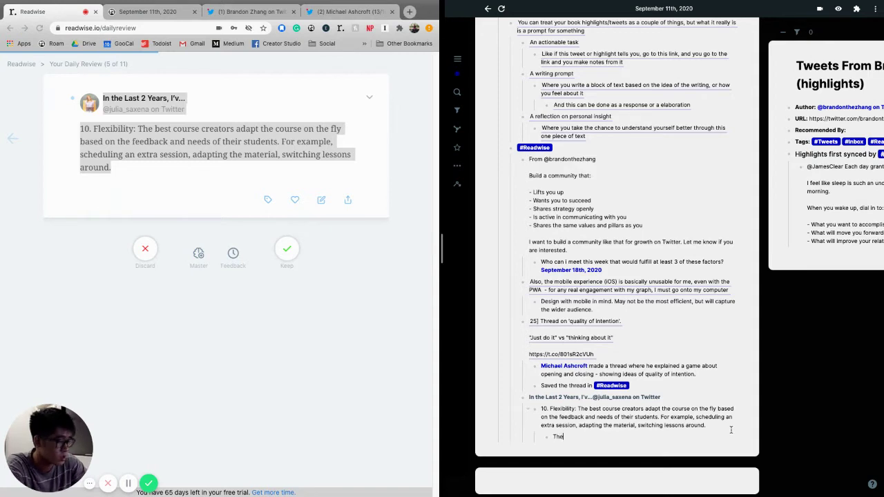
pyautogui.press('super+BackSpace')
pyautogui.write('The best t')
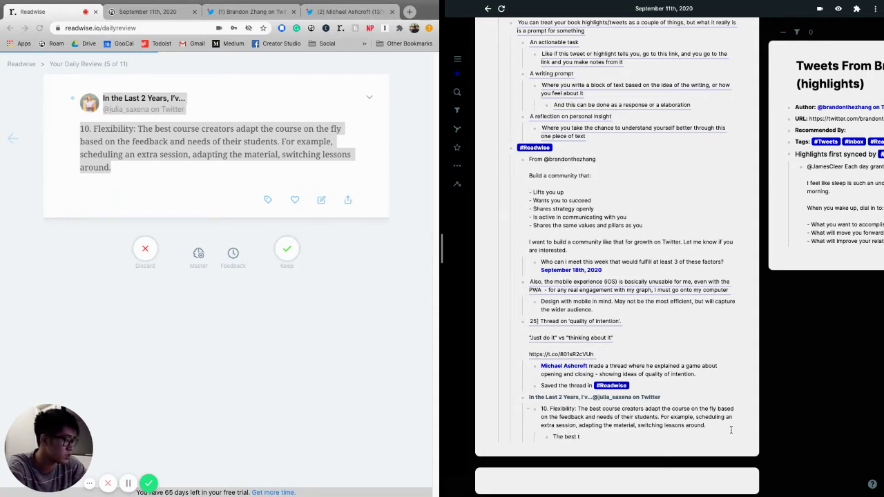
pyautogui.write('eachers are the ones t')
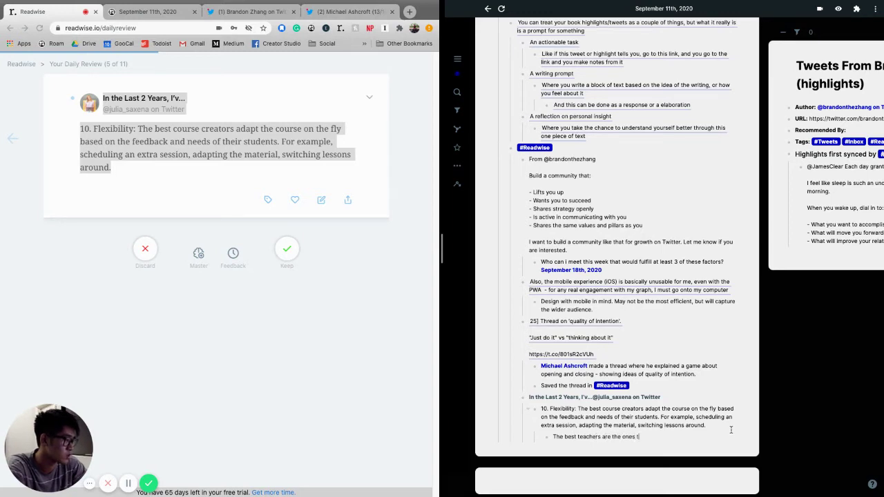
pyautogui.write('hat')
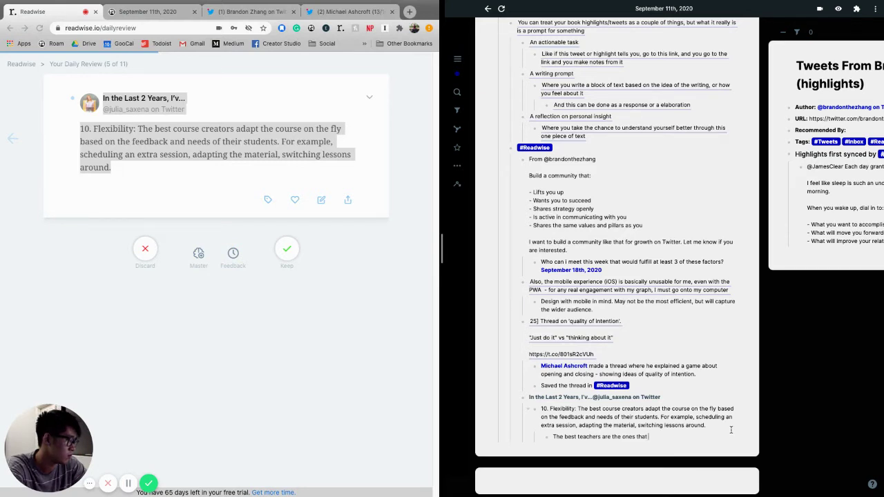
pyautogui.write('teach abs')
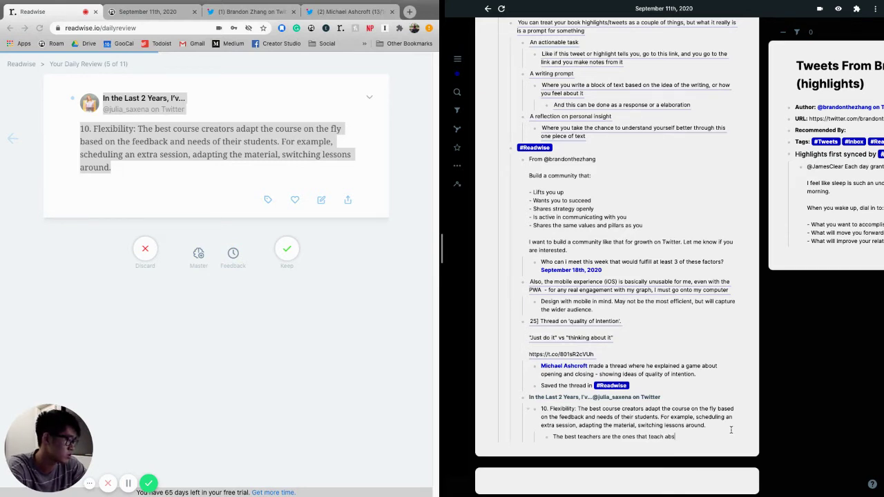
pyautogui.press('BackSpace')
pyautogui.press('BackSpace')
pyautogui.write('based on teh s')
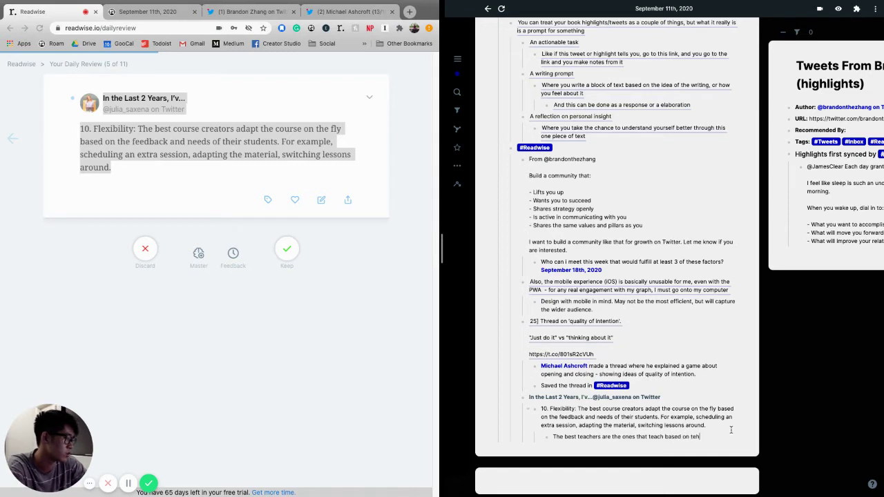
pyautogui.press('BackSpace')
pyautogui.press('BackSpace')
pyautogui.press('BackSpace')
pyautogui.press('BackSpace')
pyautogui.write('he')
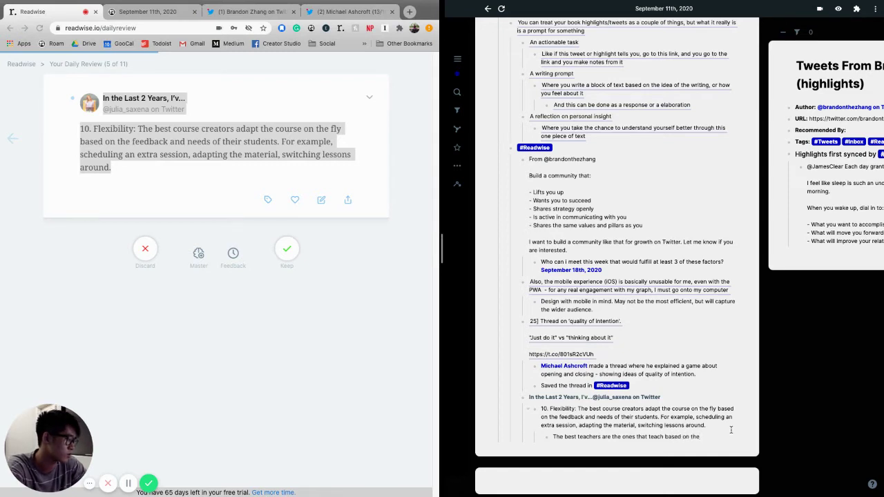
pyautogui.press('BackSpace')
pyautogui.press('BackSpace')
pyautogui.press('BackSpace')
pyautogui.press('BackSpace')
pyautogui.press('BackSpace')
pyautogui.press('BackSpace')
pyautogui.press('BackSpace')
pyautogui.press('BackSpace')
pyautogui.press('BackSpace')
pyautogui.press('BackSpace')
pyautogui.press('BackSpace')
pyautogui.press('BackSpace')
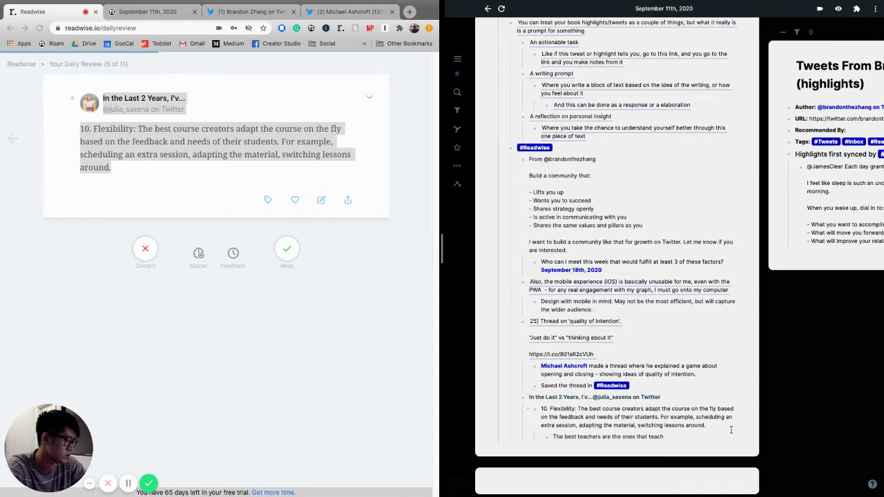
pyautogui.press('BackSpace')
pyautogui.press('BackSpace')
pyautogui.press('BackSpace')
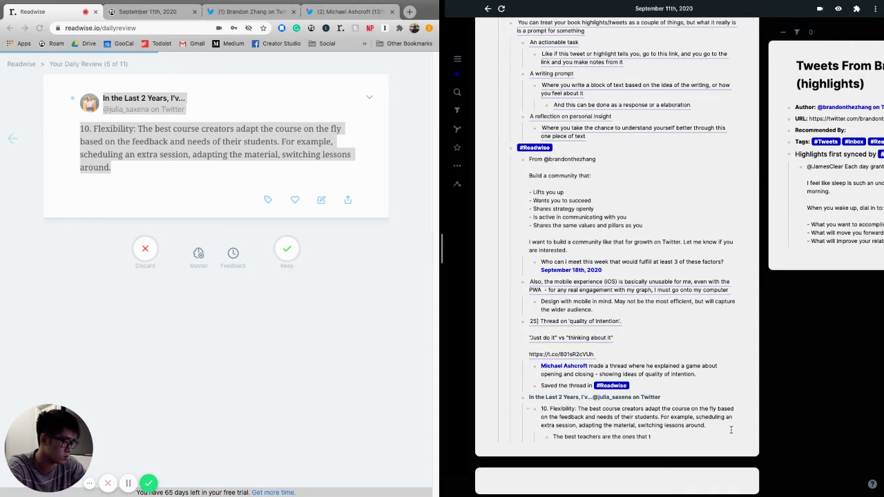
pyautogui.write('mold aro')
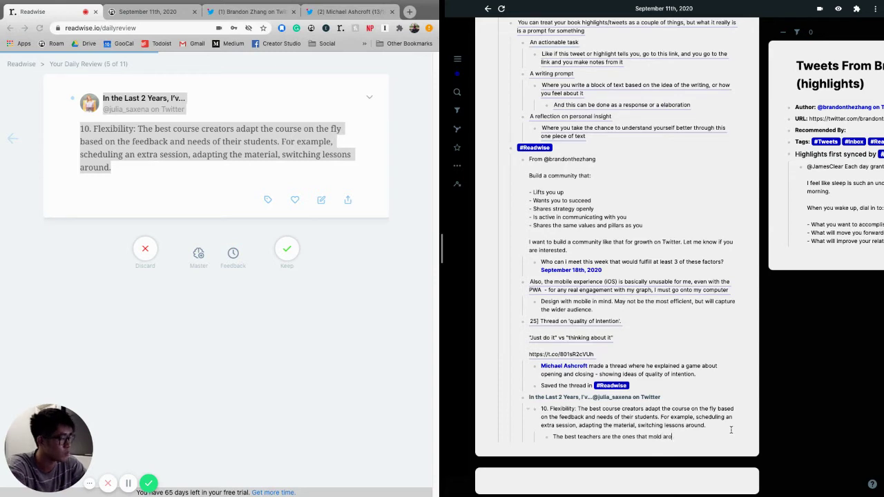
pyautogui.write('und the student')
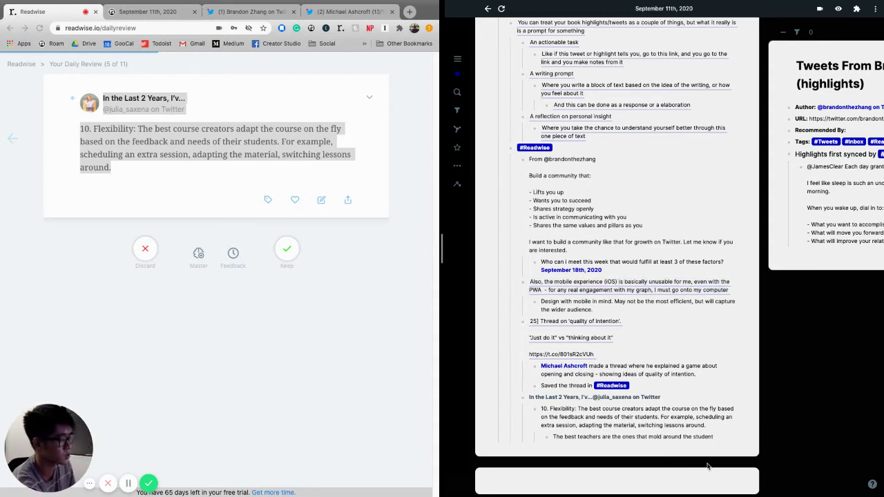
pyautogui.press('Return')
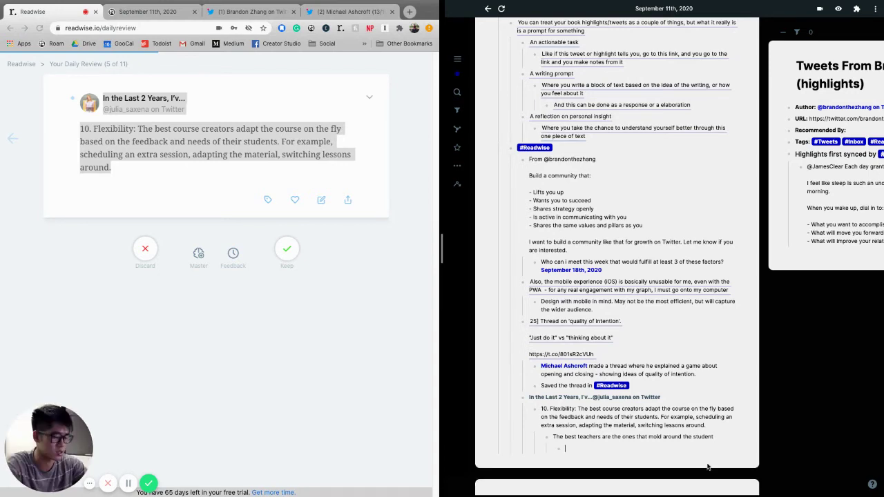
# Add a Keywords:: block tagged #teach #learn #mold #kind #flexible #develop #adapt #schedule #needs.
pyautogui.write('#teaching')
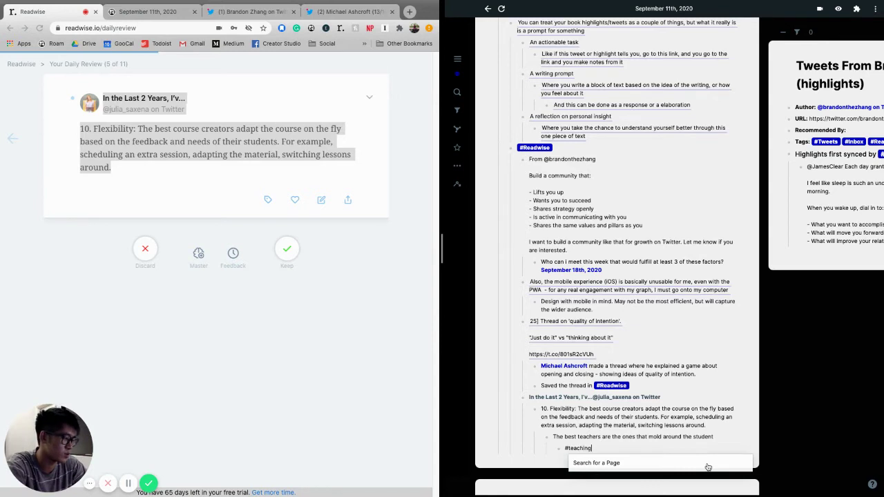
pyautogui.press('super+Right')
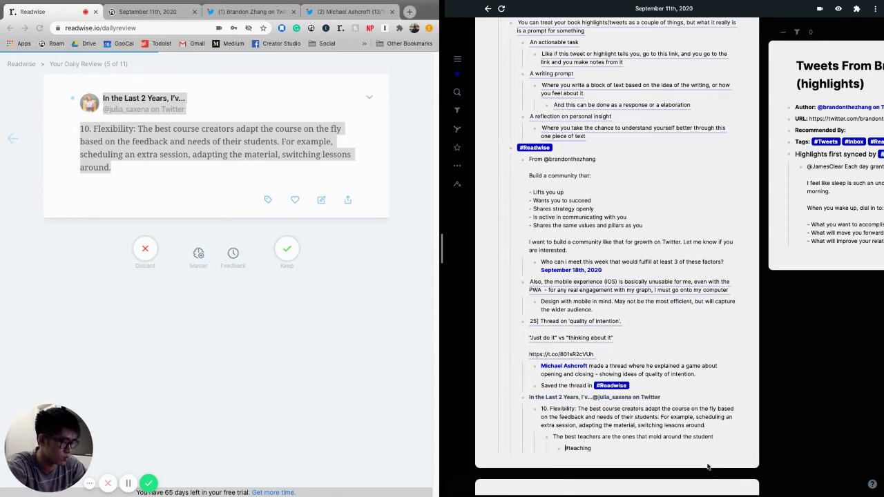
pyautogui.press('super+BackSpace')
pyautogui.write('Keywords')
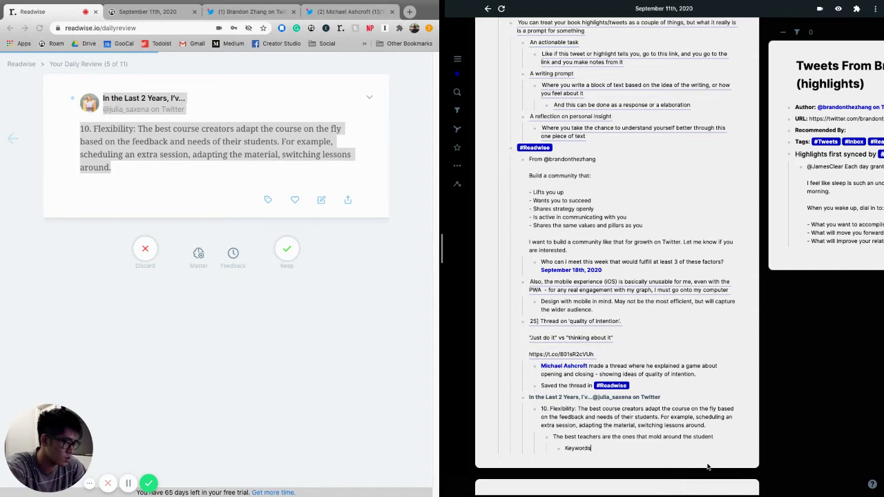
pyautogui.write('::')
pyautogui.press('Return')
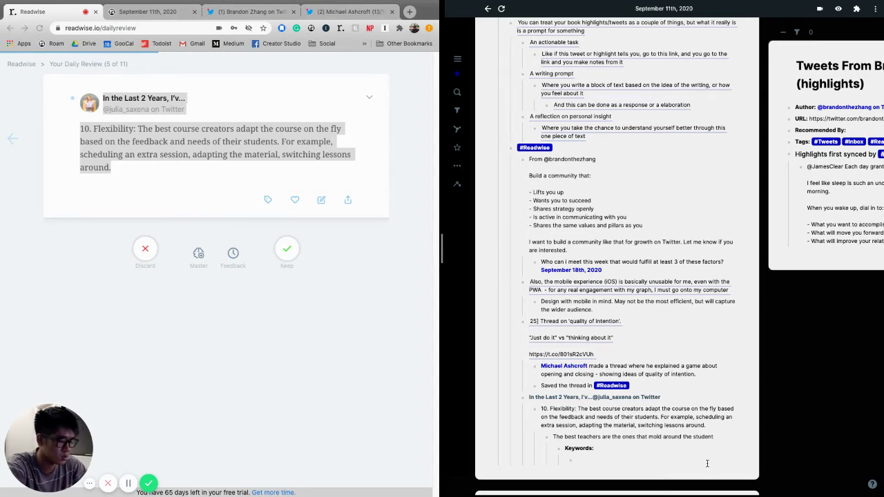
pyautogui.write('#teach #learn #')
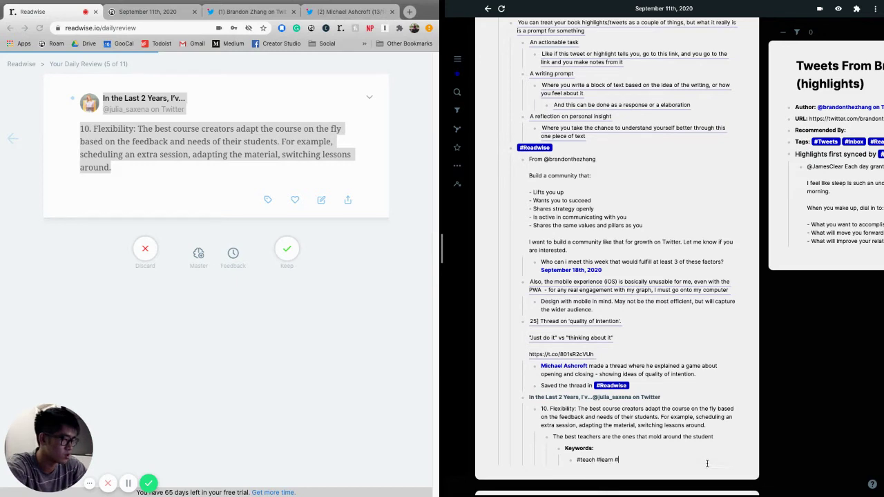
pyautogui.write('mold #')
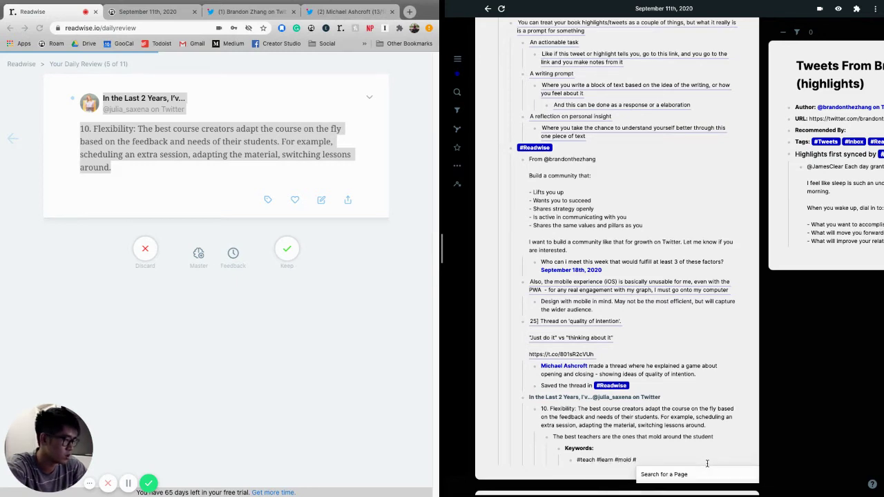
pyautogui.write('kind #f')
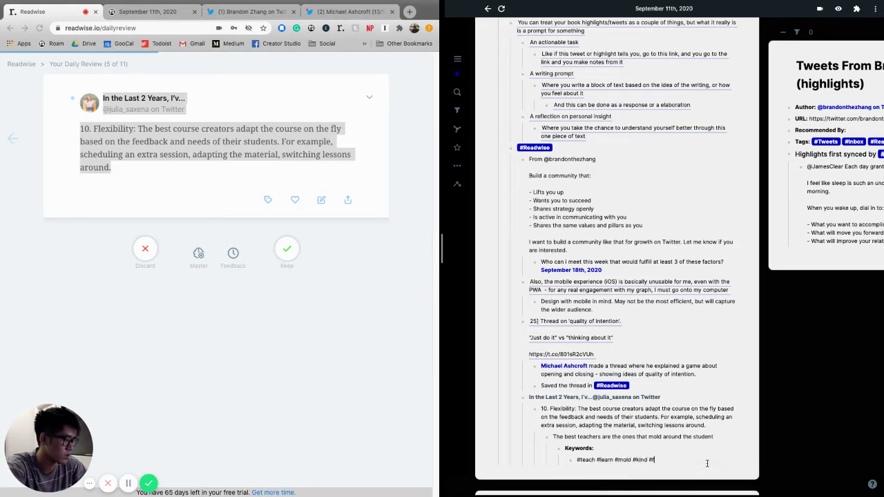
pyautogui.write('lexible #')
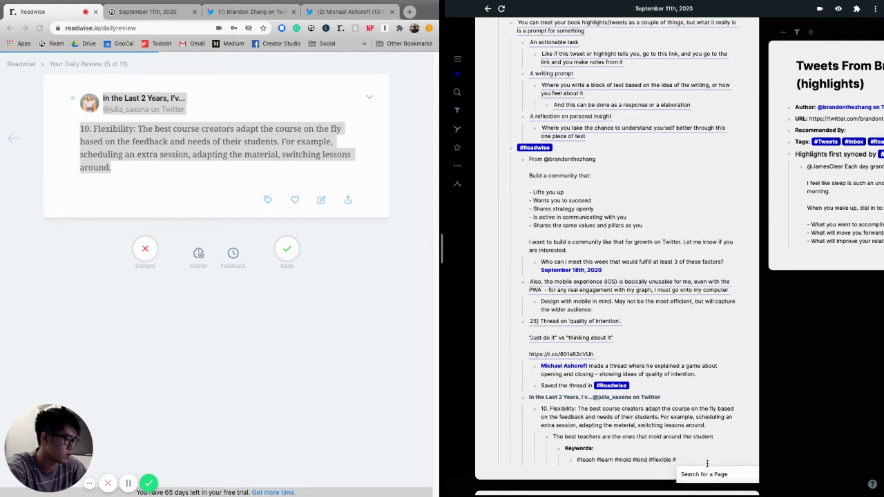
pyautogui.write('develop #')
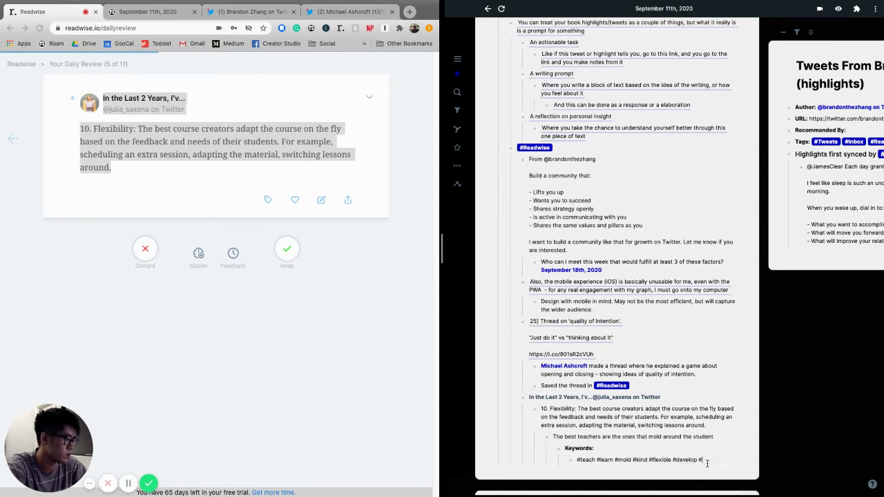
pyautogui.write('asapt #sc')
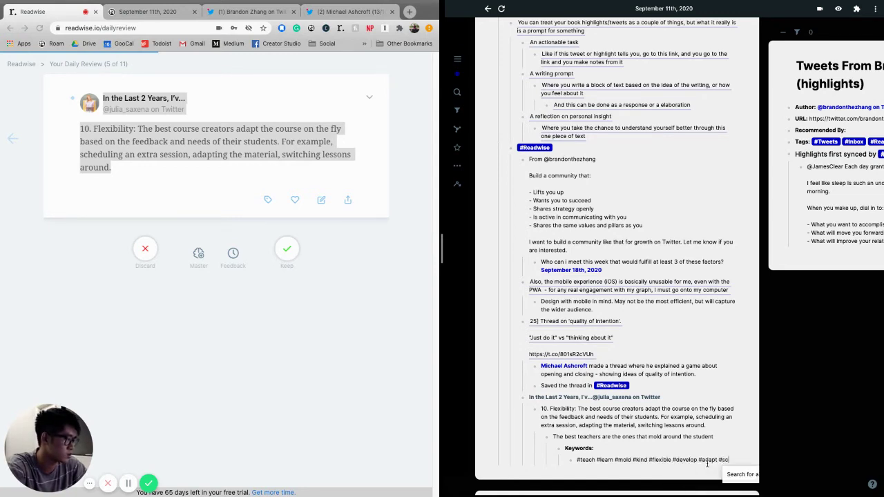
pyautogui.write('hedule #needs')
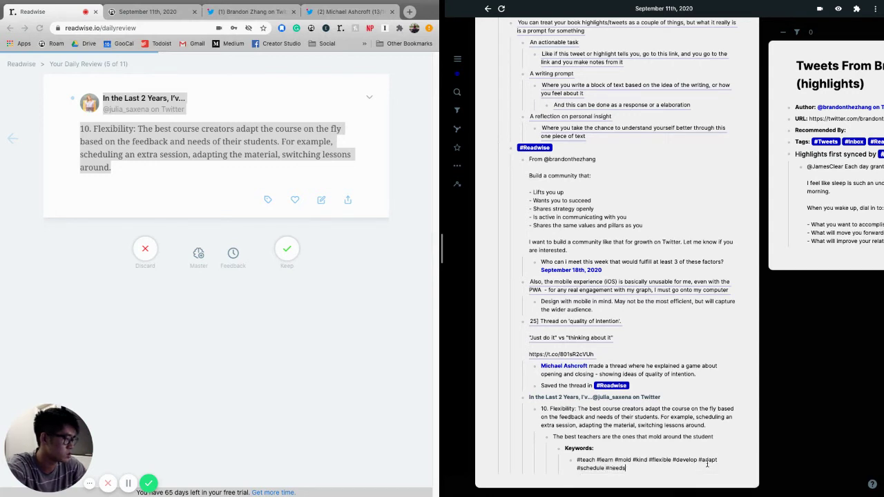
pyautogui.press('Return')
pyautogui.scroll(-3, 707, 467)
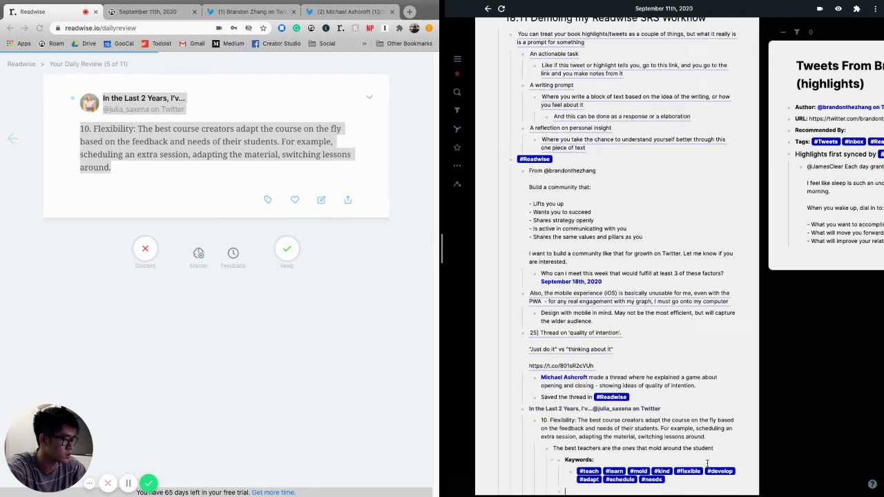
pyautogui.hotkey('shift', 'Tab')
pyautogui.hotkey('shift', 'Tab')
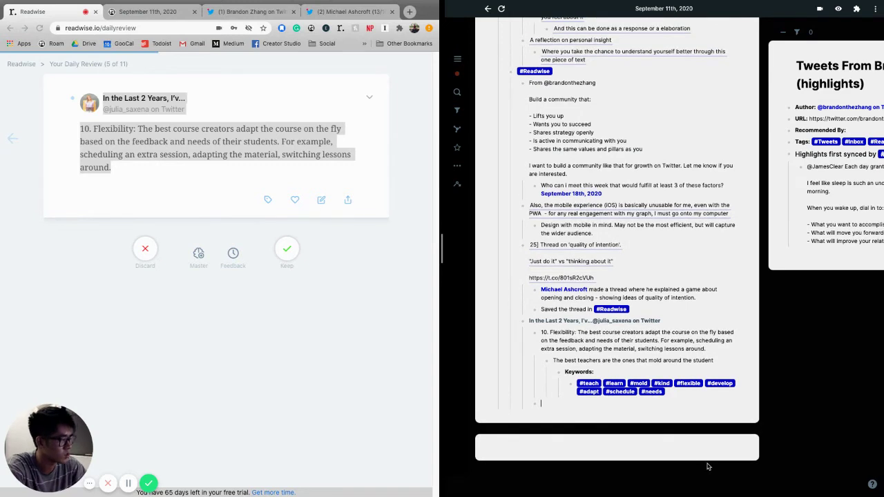
# In Readwise, skip the flashcard option and set the Flexibility highlight to resurface Eventually.
pyautogui.click(292, 253)
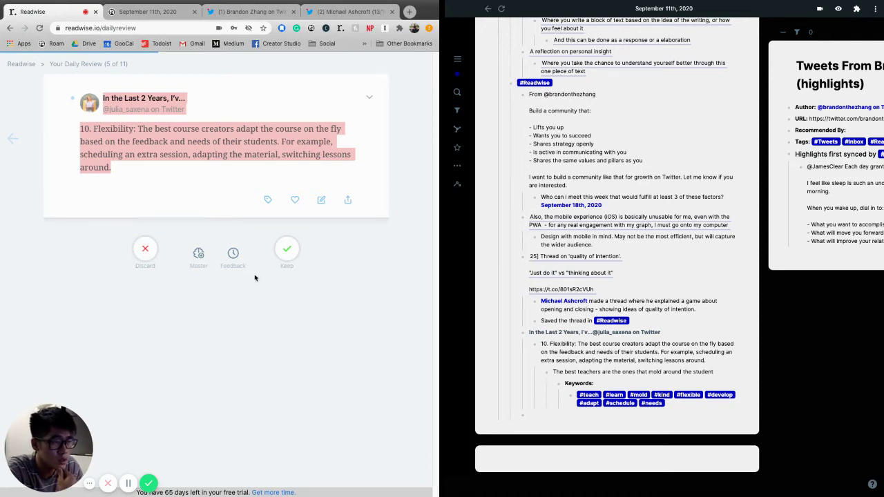
pyautogui.hscroll(5, 202, 259)
pyautogui.click(201, 258)
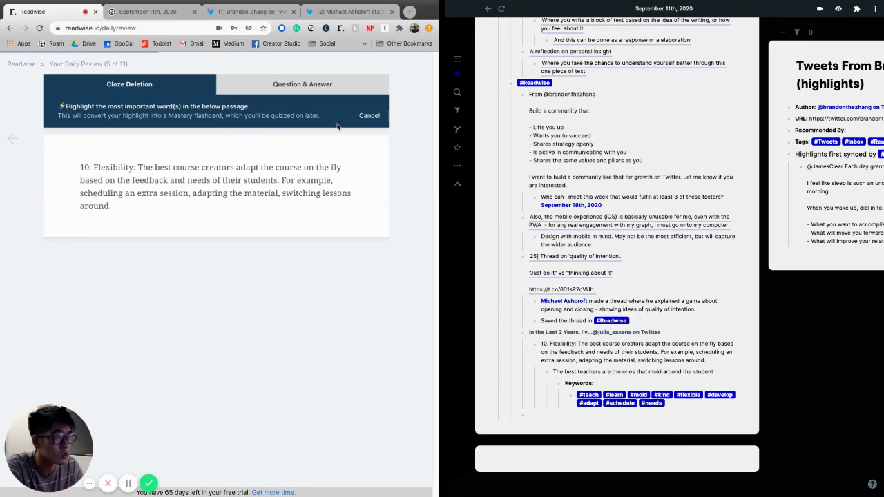
pyautogui.click(362, 117)
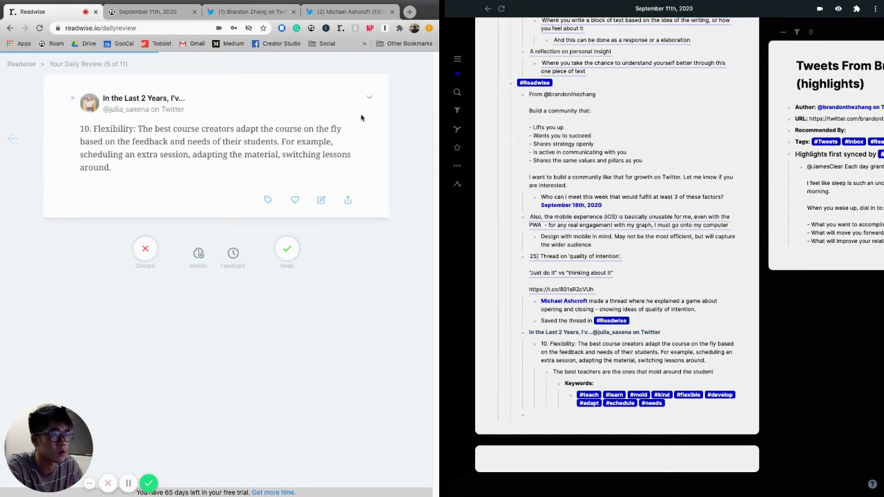
pyautogui.click(233, 254)
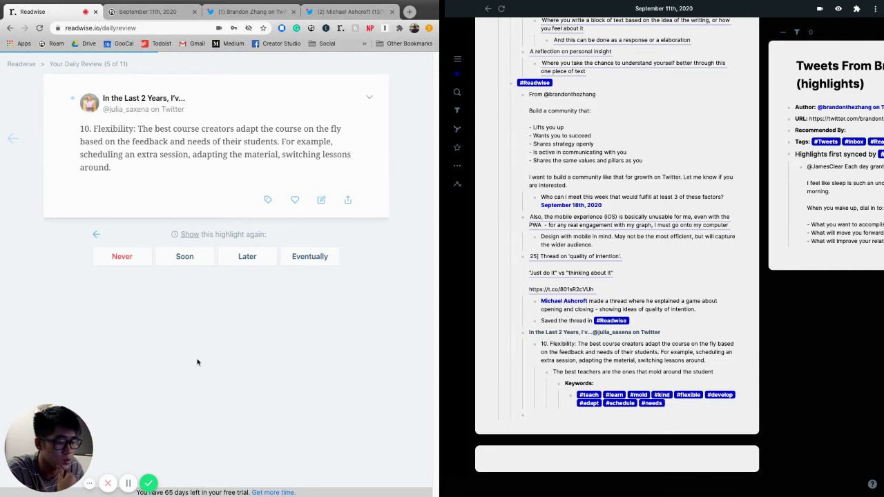
pyautogui.click(290, 267)
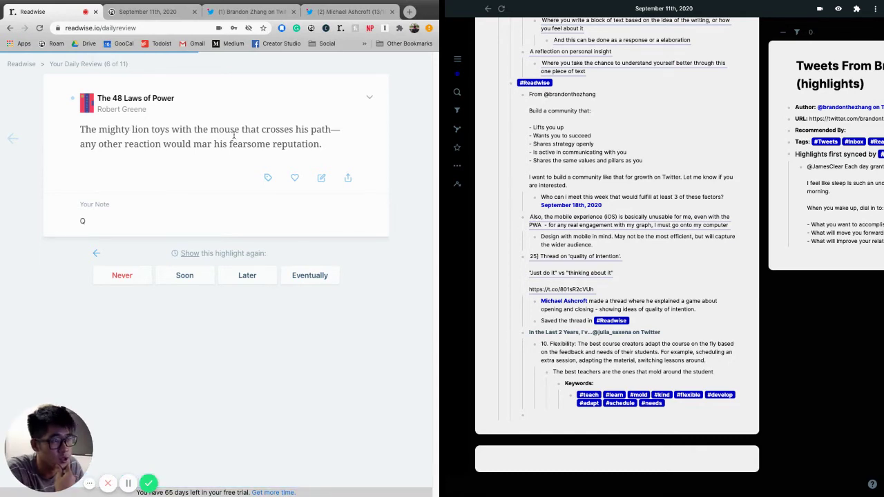
# Insert a block reference to the mighty lion highlight in the last block of the daily note.
pyautogui.click(581, 415)
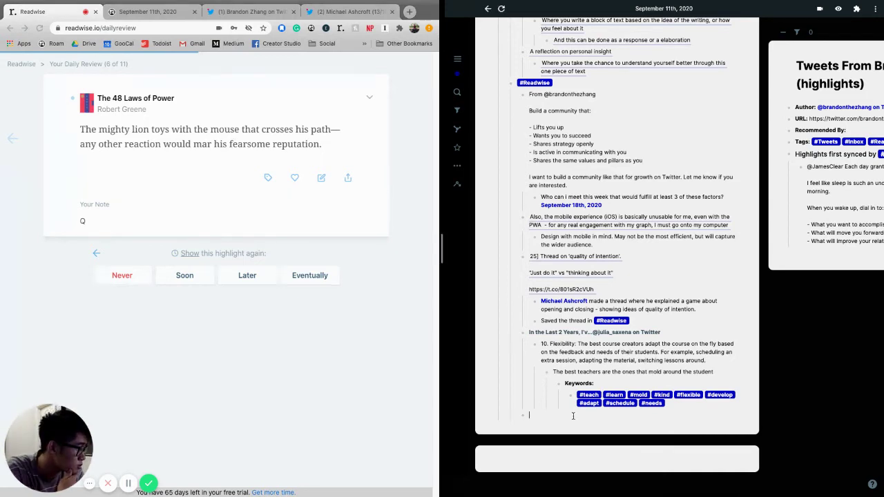
pyautogui.write('From')
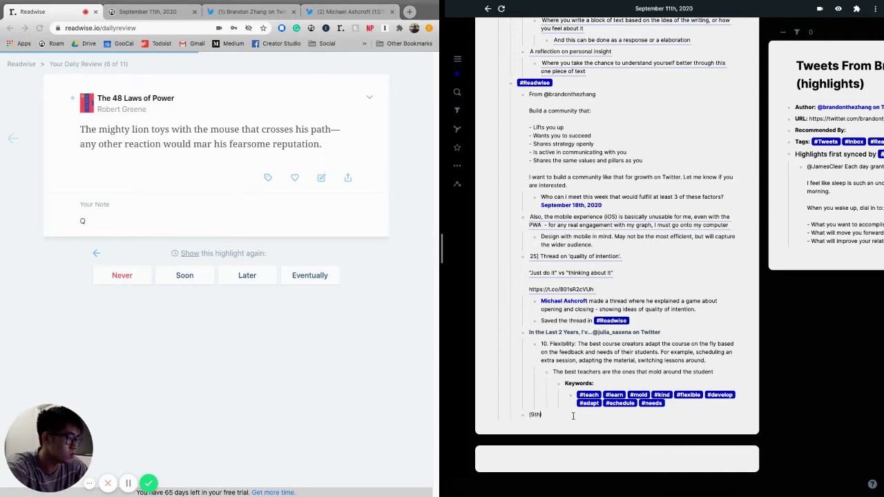
pyautogui.hotkey('alt', 'BackSpace')
pyautogui.write('((the might')
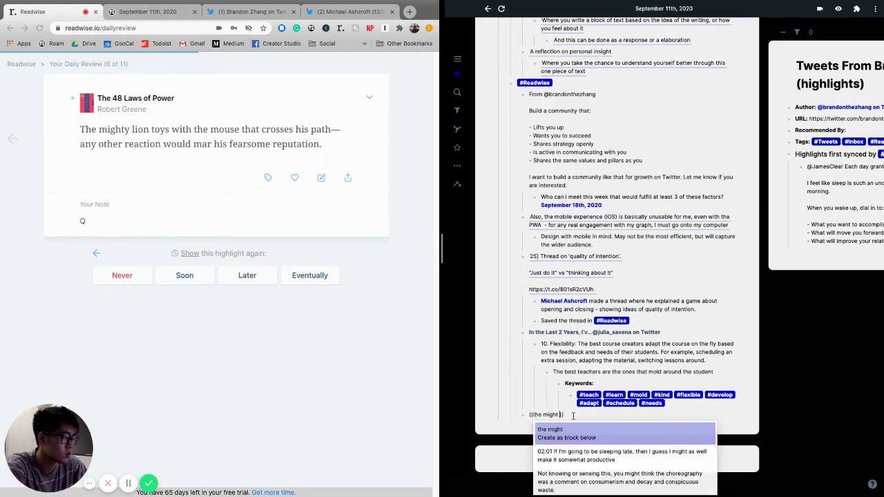
pyautogui.write(' lion toys')
pyautogui.press('Down')
pyautogui.press('Return')
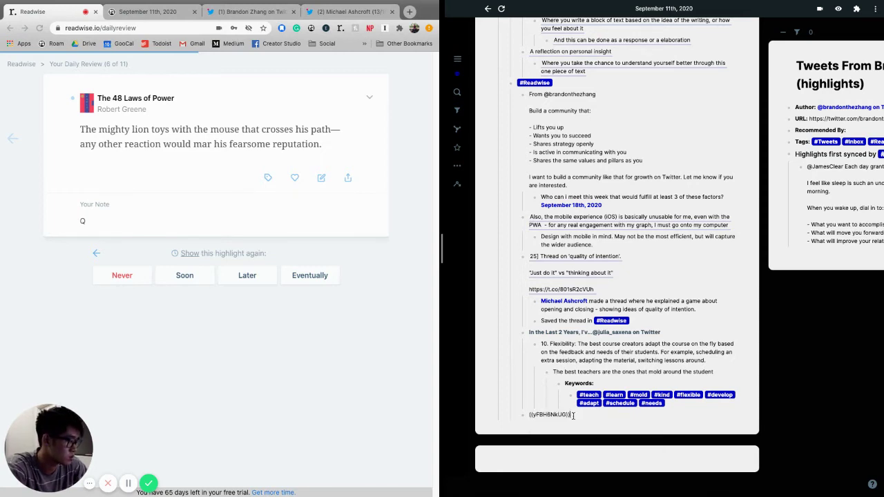
pyautogui.press('Return')
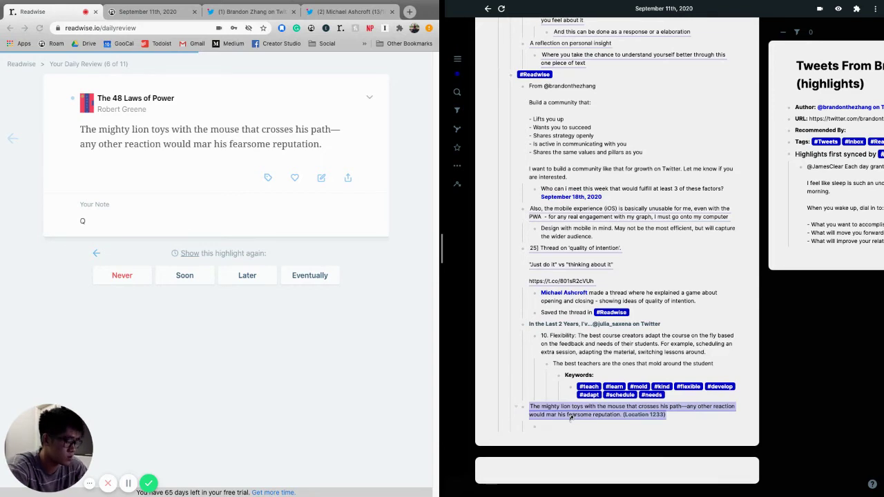
# Ask 'When was the last time I reacted out of fear towards authority?' under the lion highlight.
pyautogui.write('Whne')
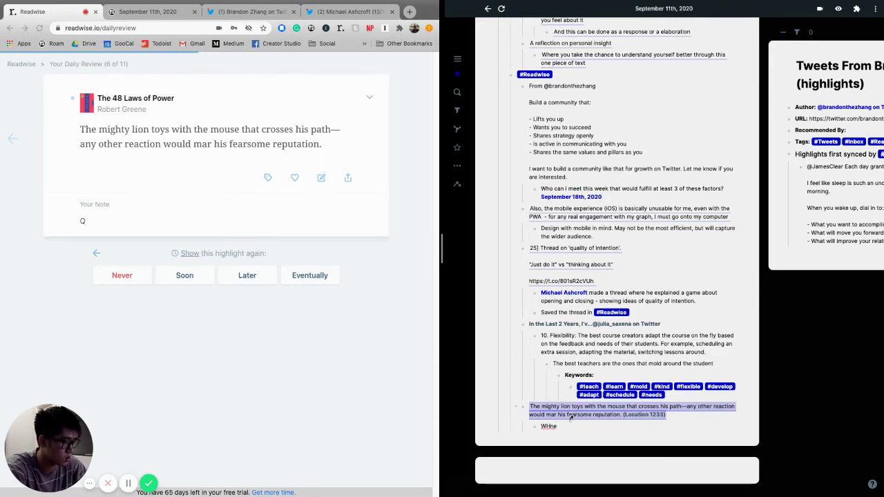
pyautogui.press('BackSpace')
pyautogui.press('BackSpace')
pyautogui.press('BackSpace')
pyautogui.press('BackSpace')
pyautogui.press('BackSpace')
pyautogui.write('When was')
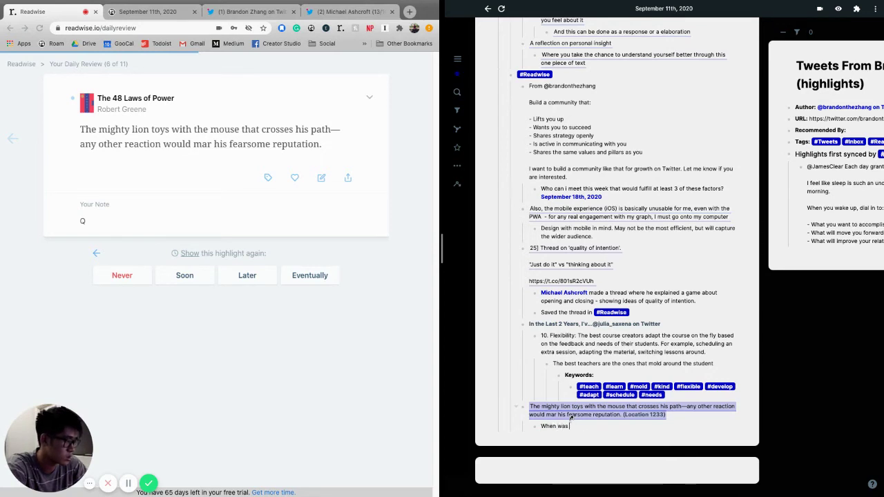
pyautogui.write(' the last time I reacted po')
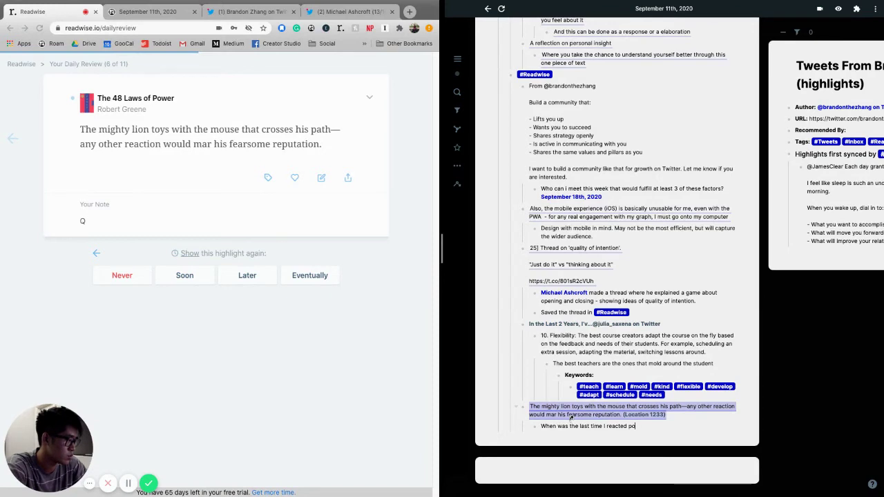
pyautogui.press('BackSpace')
pyautogui.press('BackSpace')
pyautogui.write('out of fear toward')
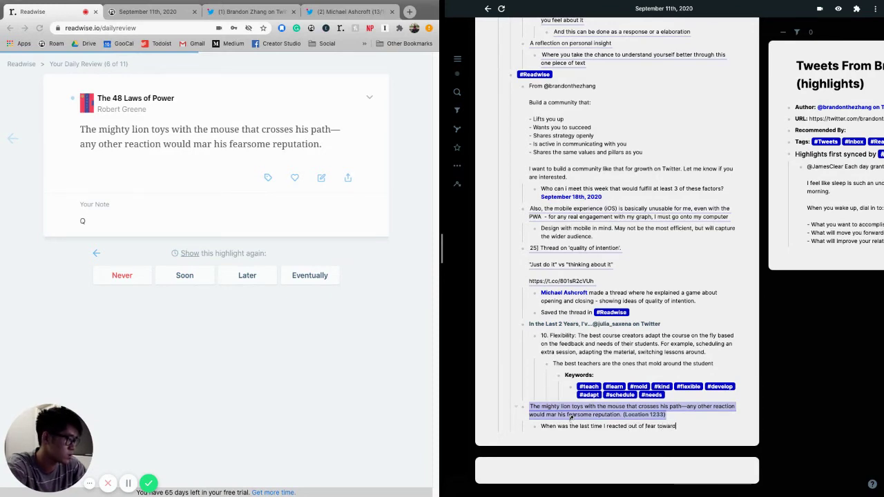
pyautogui.write('s authority?')
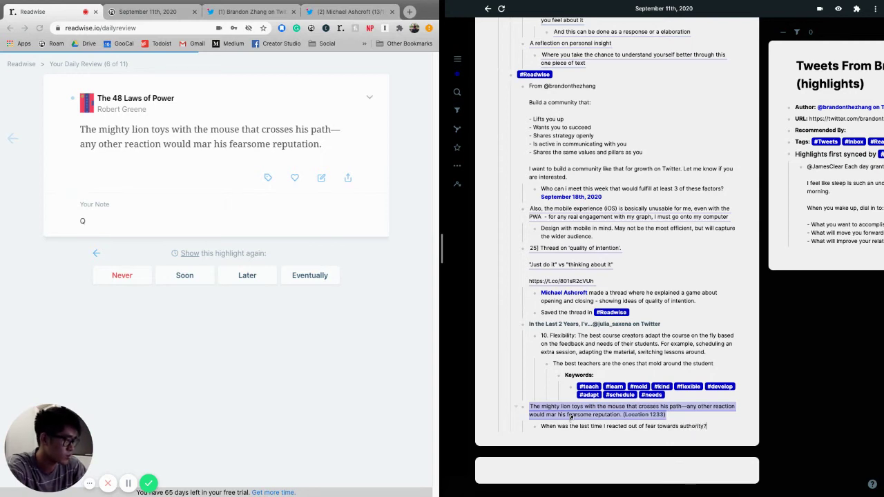
pyautogui.press('Return')
# Add a nested TODO dated September 12th, 2020 beneath the question, then outdent back.
pyautogui.press('Tab')
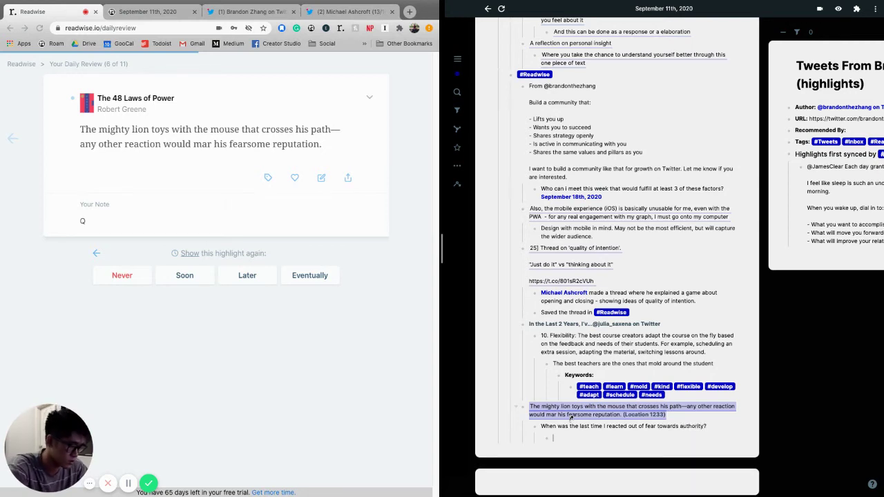
pyautogui.hotkey('ctrl', 'Return')
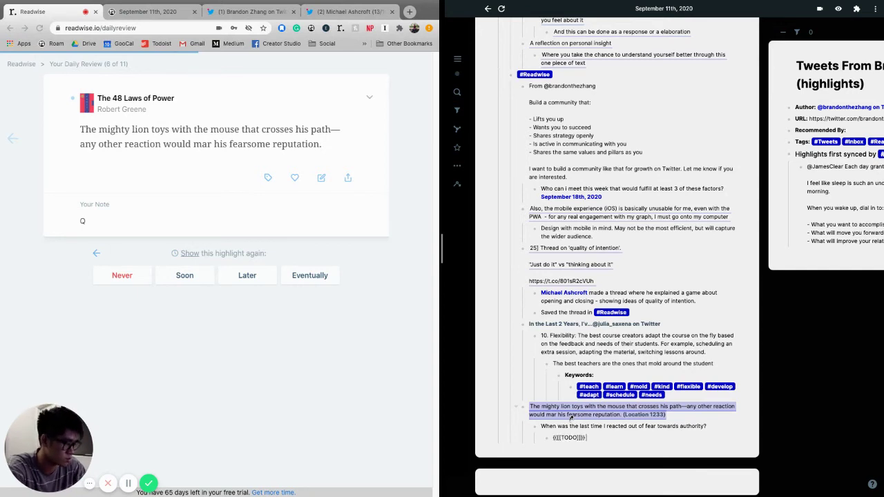
pyautogui.write('/today')
pyautogui.press('Return')
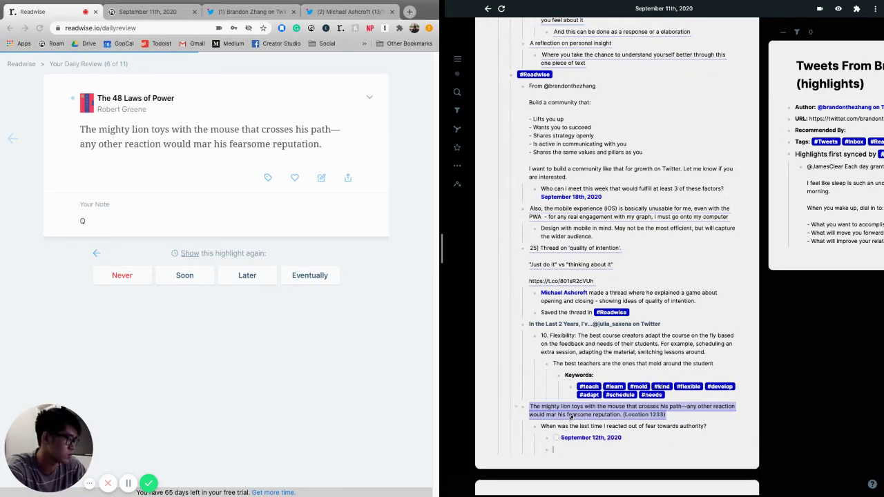
pyautogui.press('Return')
pyautogui.hotkey('shift', 'Tab')
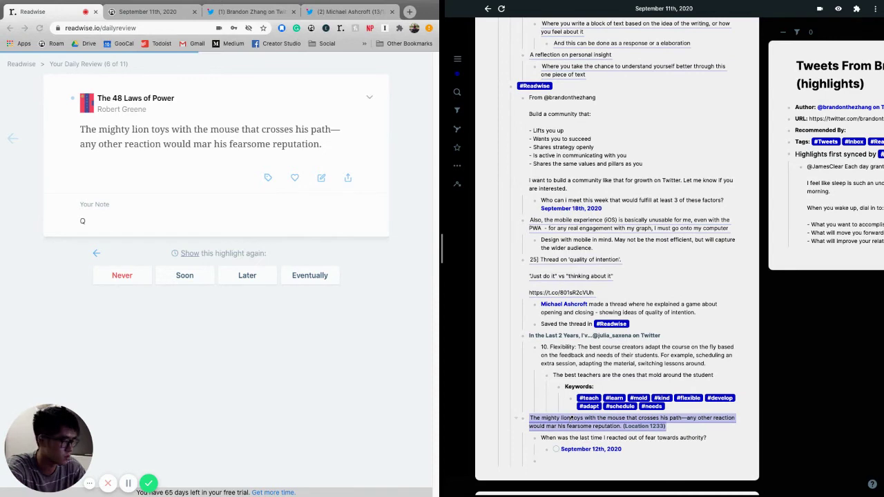
pyautogui.hotkey('shift', 'Tab')
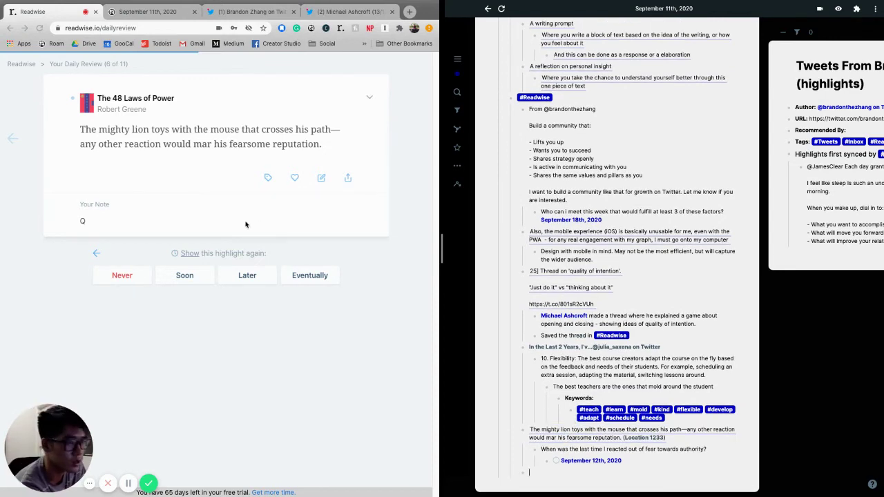
# Resurface the lion highlight later and reference the 'Tech can be a tool of social mobility' highlight.
pyautogui.click(245, 276)
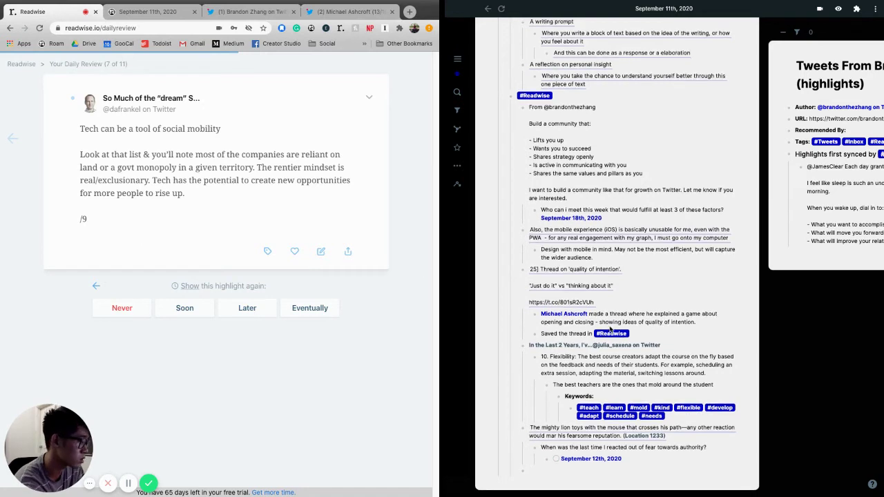
pyautogui.click(581, 477)
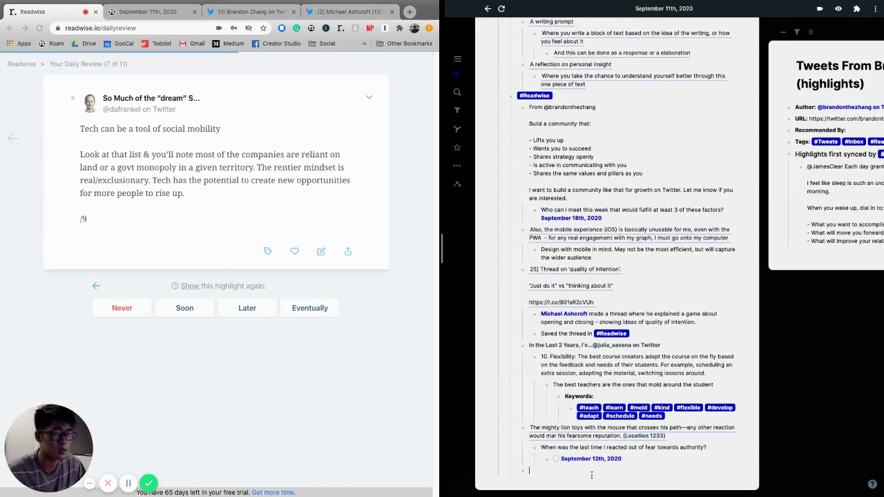
pyautogui.write('((te')
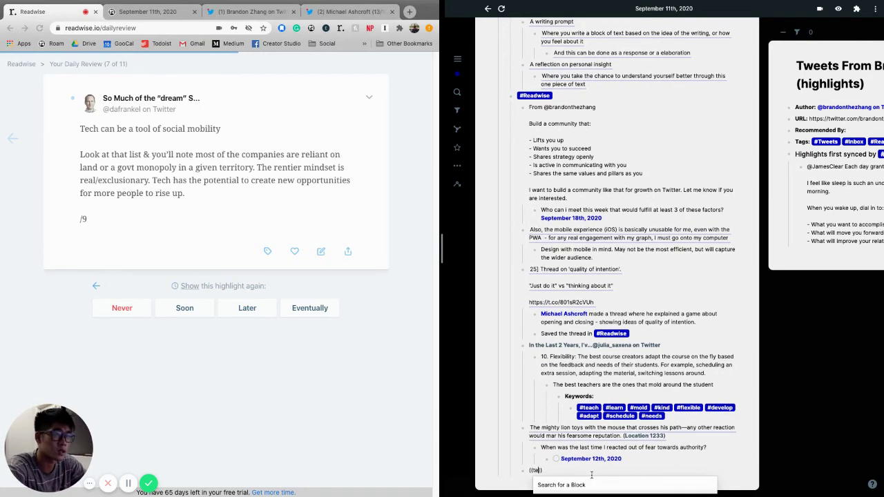
pyautogui.write('ch can ')
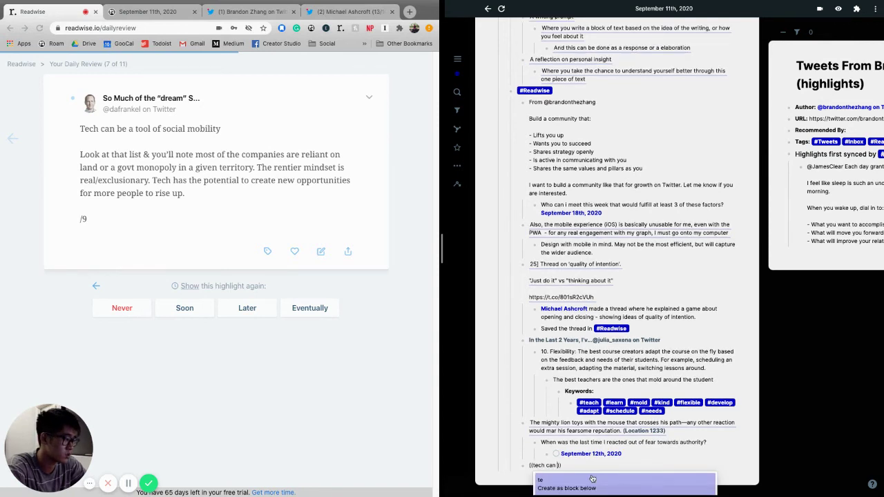
pyautogui.write('be a tool')
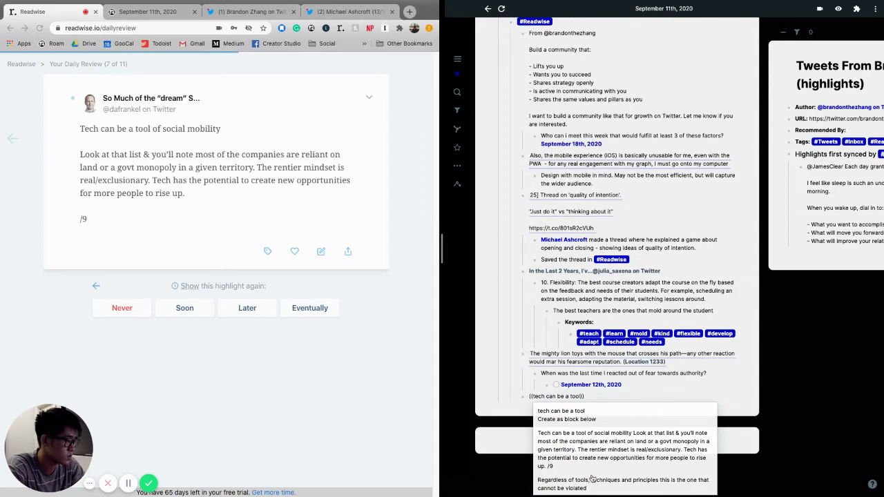
pyautogui.click(624, 449)
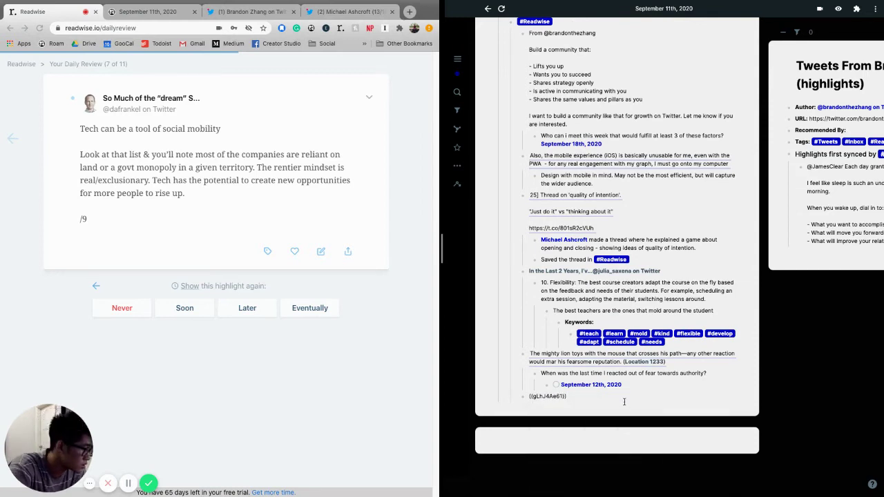
pyautogui.press('Return')
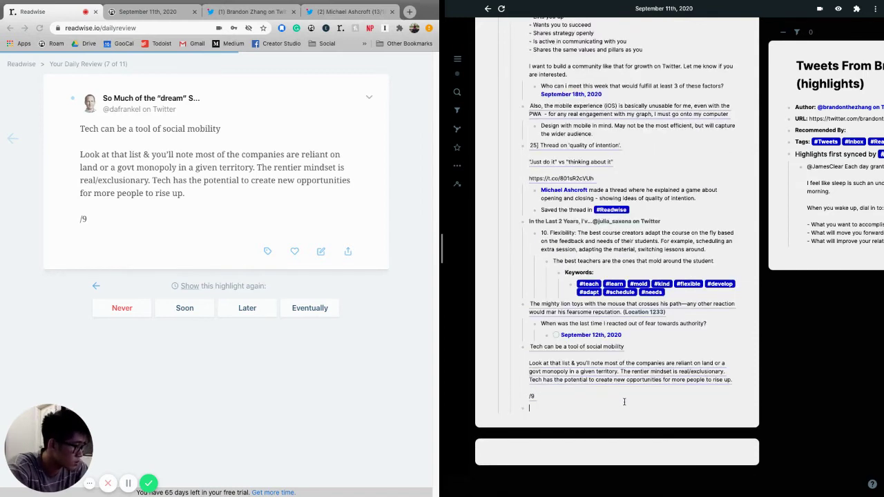
# Reference the 'Regardless of tools…' principle block and open its source outline in the sidebar.
pyautogui.write('((regardle')
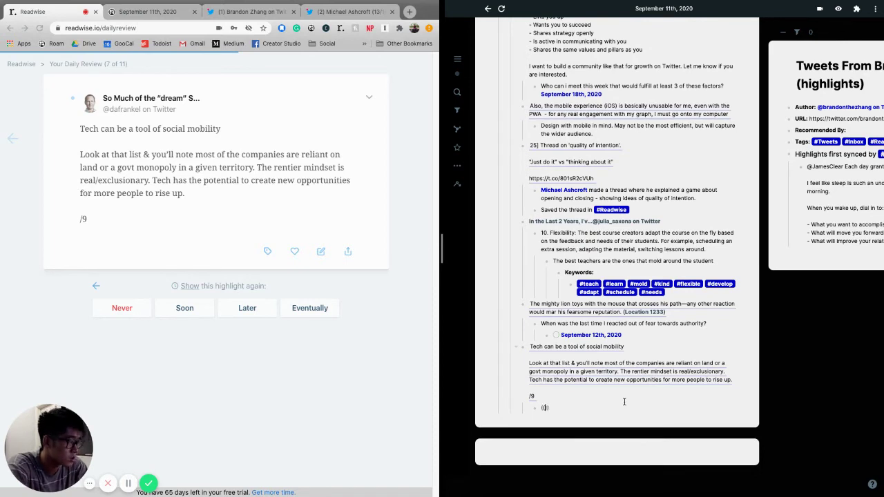
pyautogui.write('ss of prin')
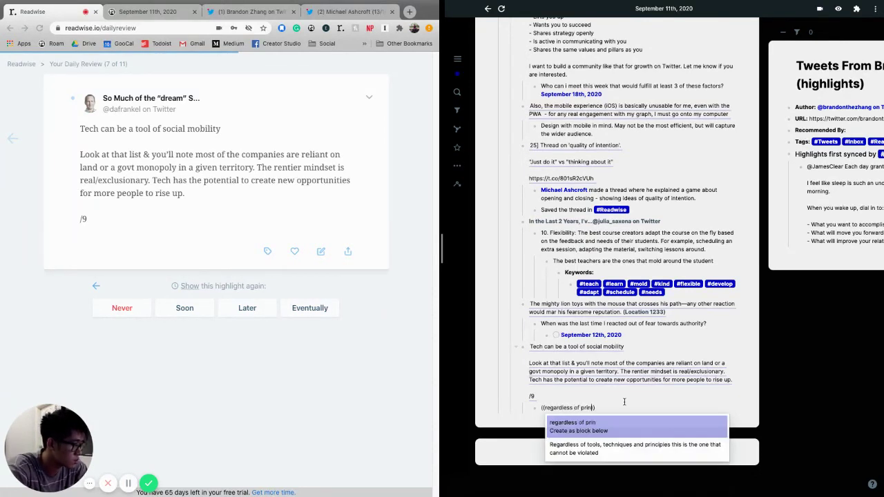
pyautogui.hotkey('shift', 'Return')
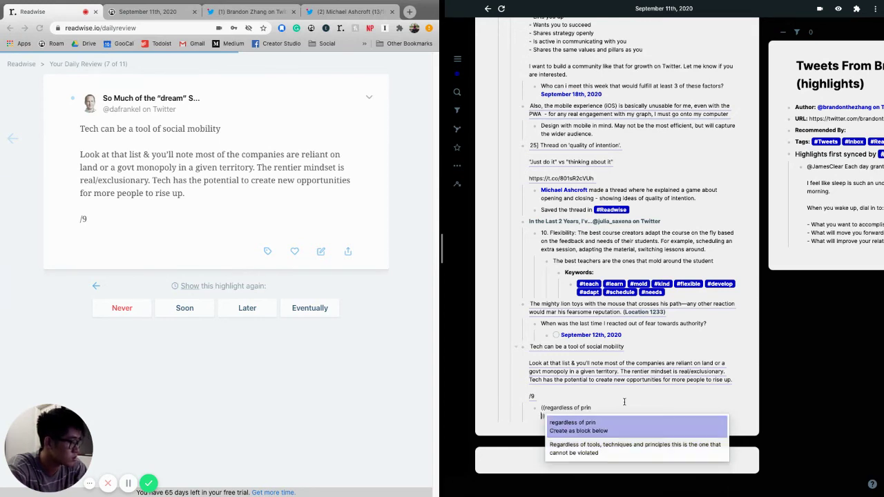
pyautogui.press('Down')
pyautogui.press('Return')
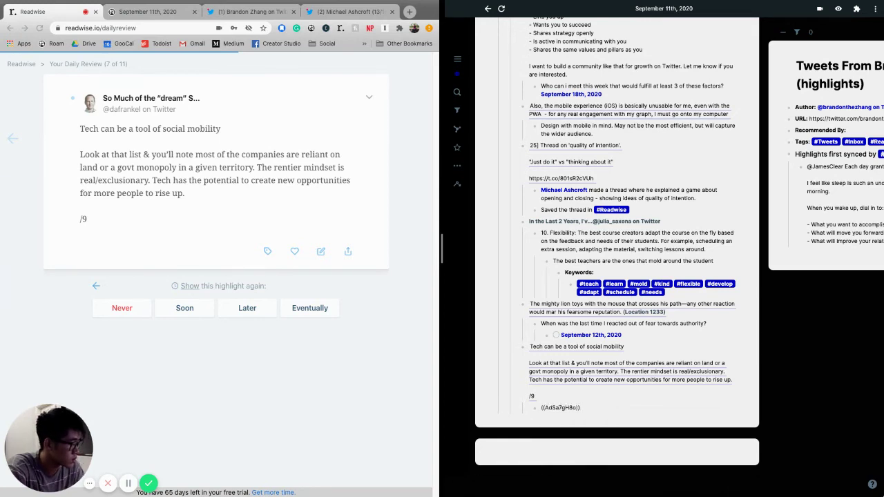
pyautogui.press('Escape')
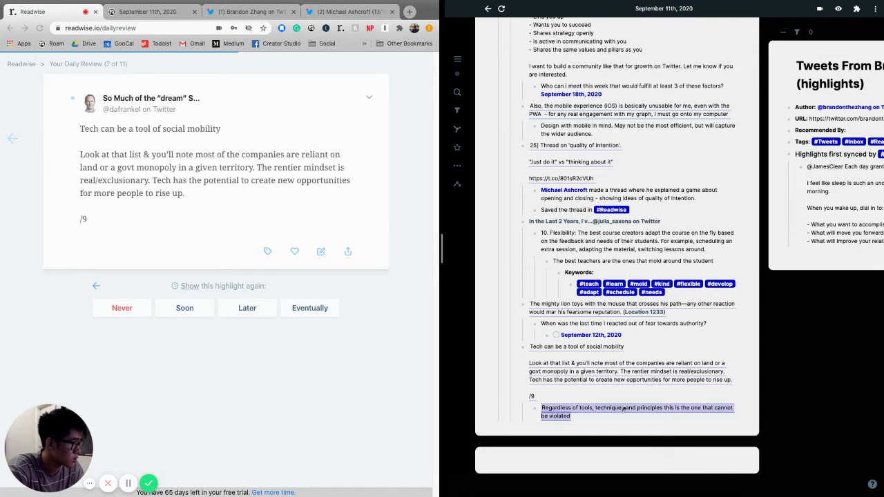
pyautogui.keyDown('shift'); pyautogui.click(624, 409); pyautogui.keyUp('shift')
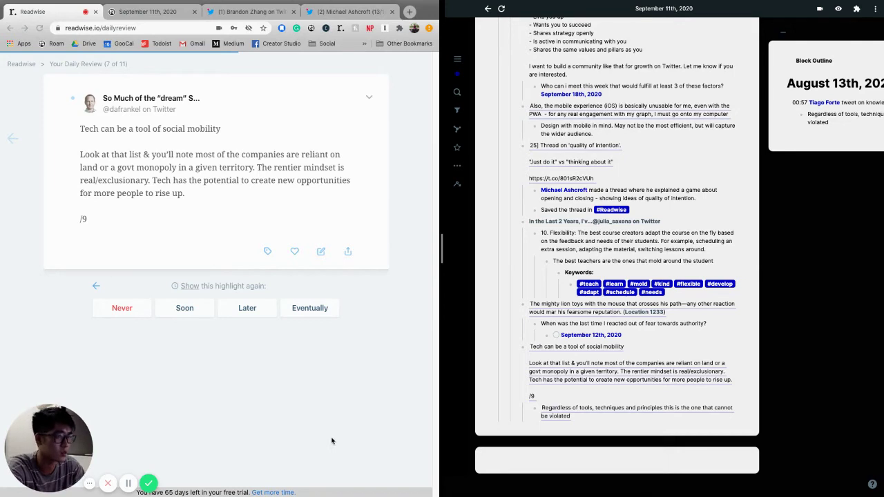
# Expand the Block Outline breadcrumb to show the full August 13th, 2020 knowledge-management tweet.
pyautogui.hscroll(5, 814, 200)
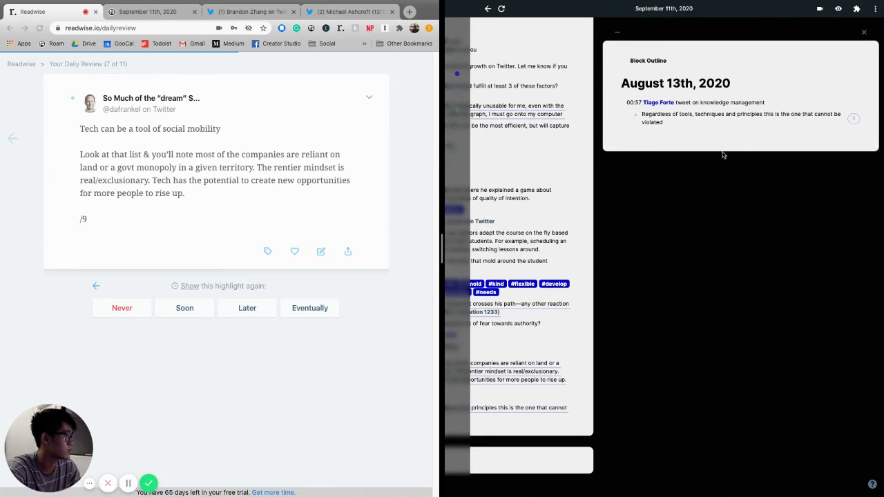
pyautogui.click(716, 102)
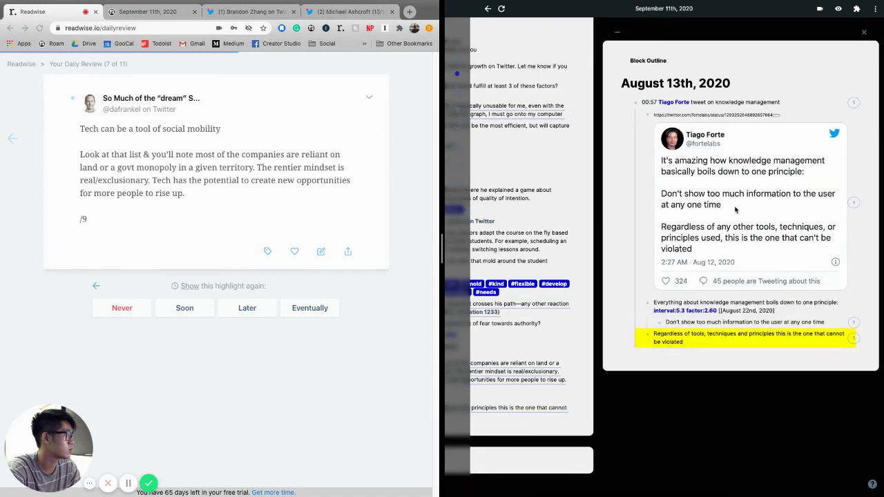
pyautogui.click(648, 442)
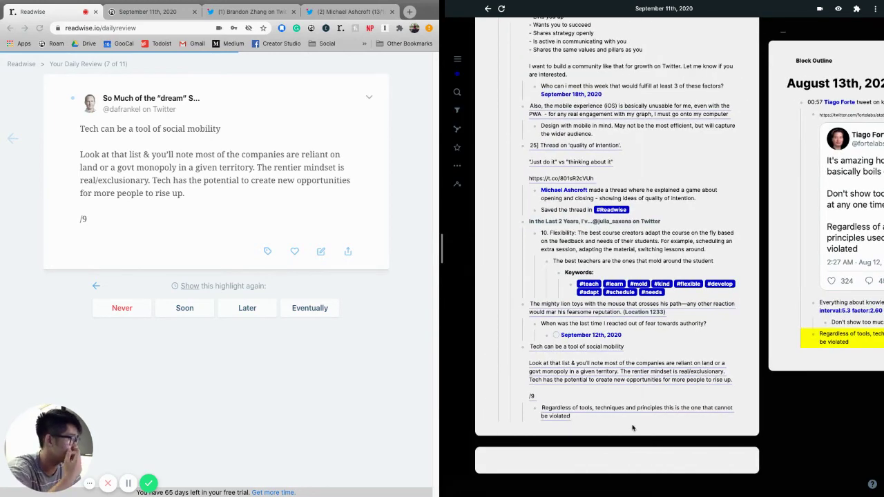
pyautogui.hscroll(3, 632, 422)
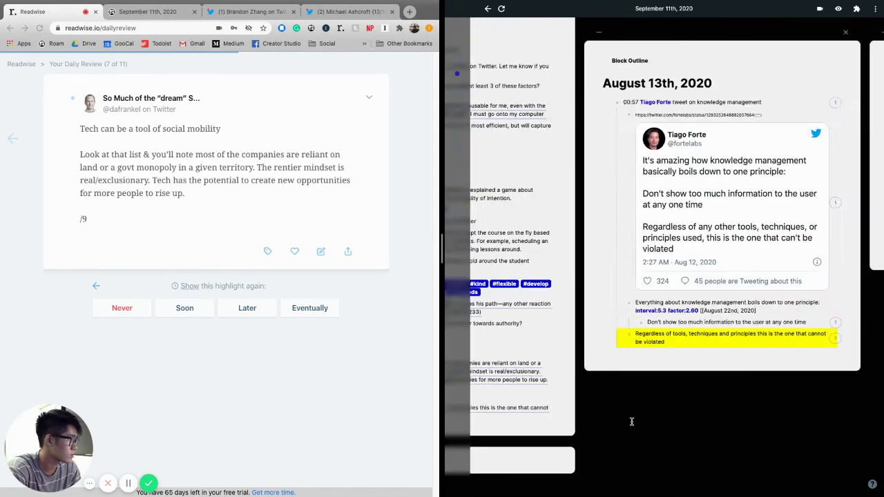
pyautogui.hscroll(3, 632, 422)
pyautogui.hscroll(-2, 634, 425)
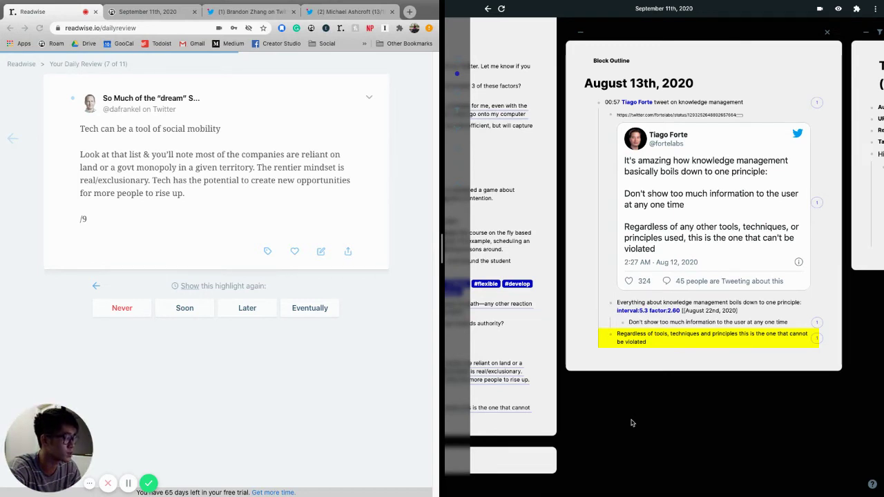
# Replace the [[August 22nd, 2020]] review date with the /tomorrow date, now September 12th, 2020.
pyautogui.click(755, 312)
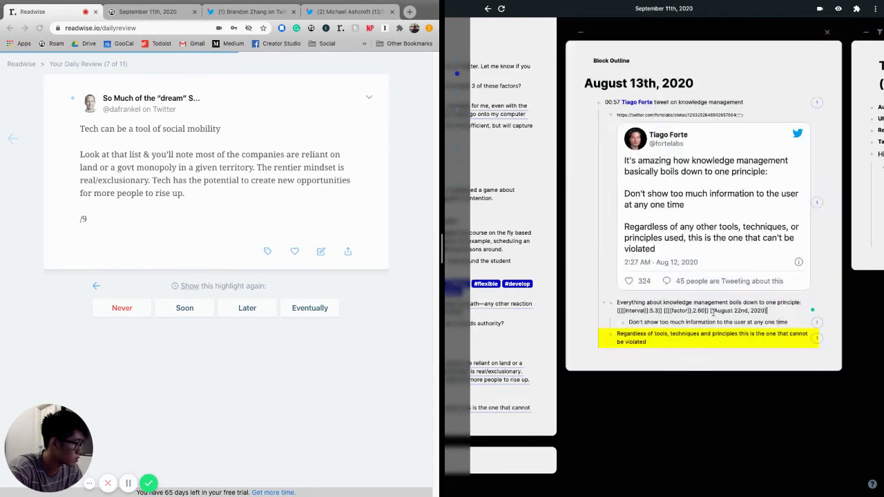
pyautogui.moveTo(709, 311); pyautogui.dragTo(767, 311)
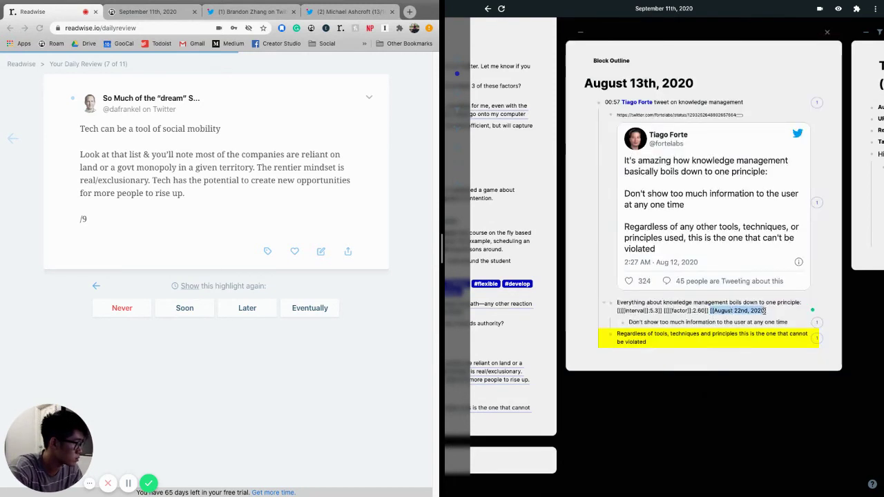
pyautogui.write('/tr')
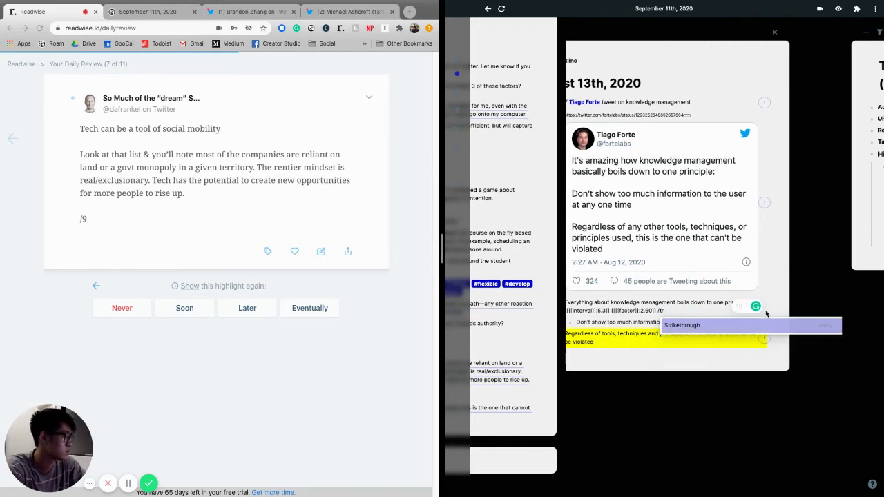
pyautogui.press('BackSpace')
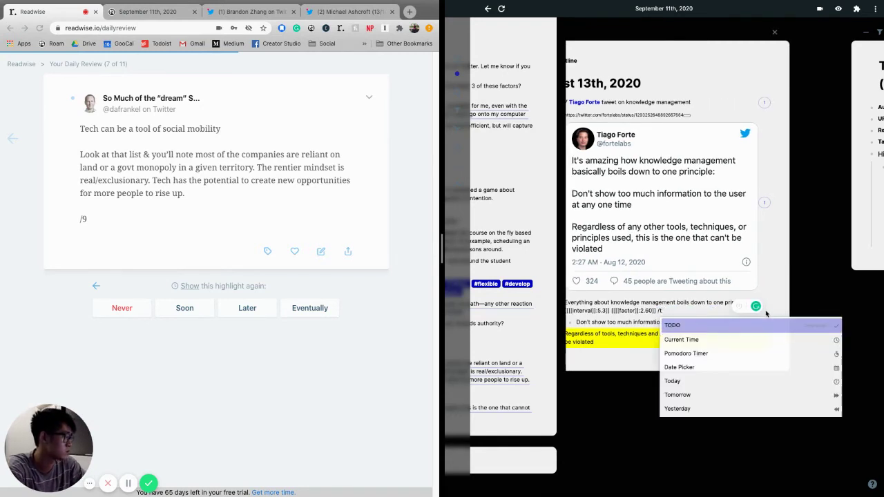
pyautogui.write('om')
pyautogui.press('Return')
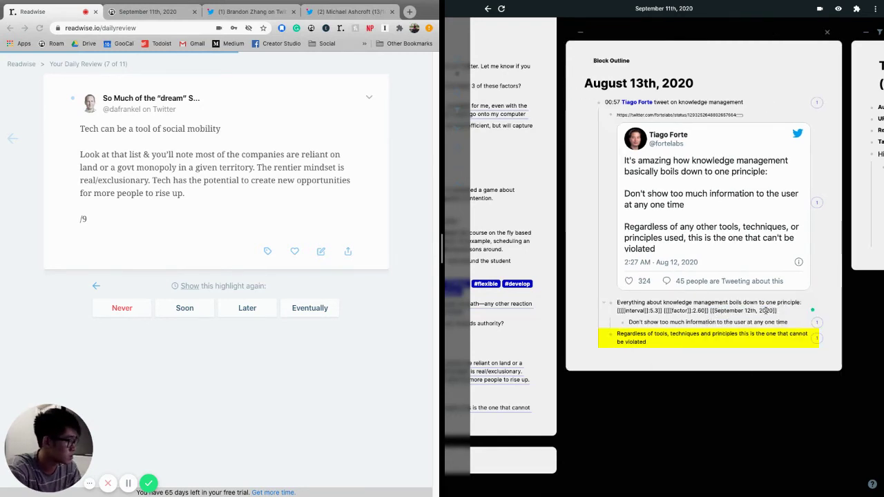
pyautogui.press('Escape')
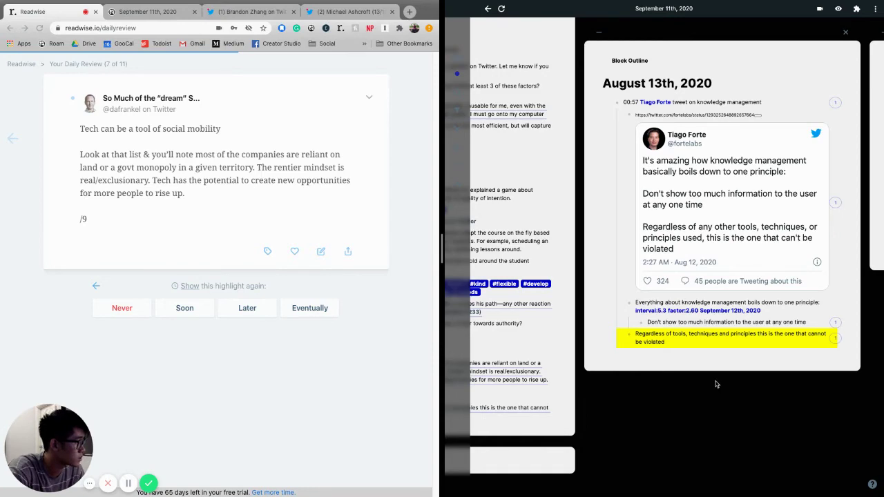
pyautogui.click(603, 415)
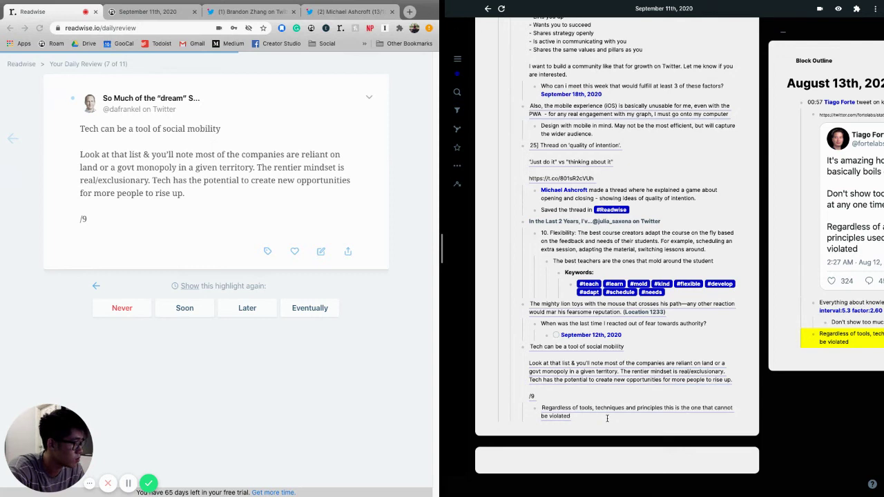
# Under the principle reference, add the bullet 'What if we think about tech in the space of knowledge and learning?'.
pyautogui.click(608, 416)
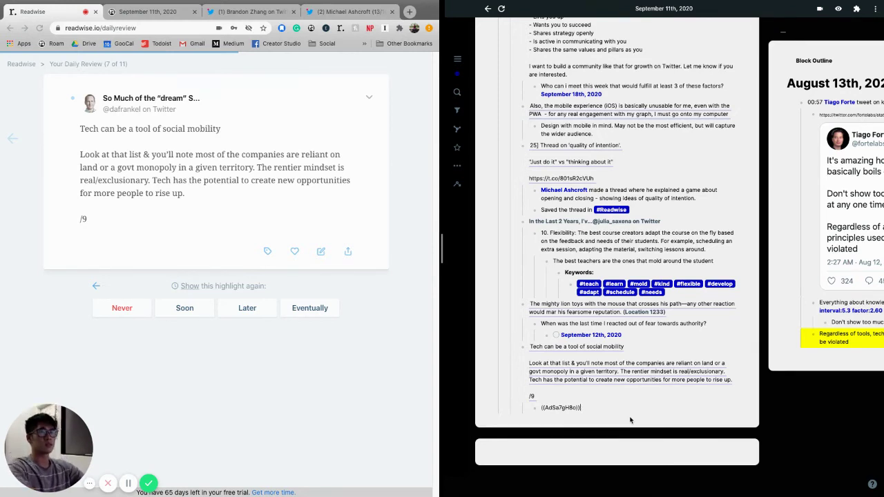
pyautogui.press('Return')
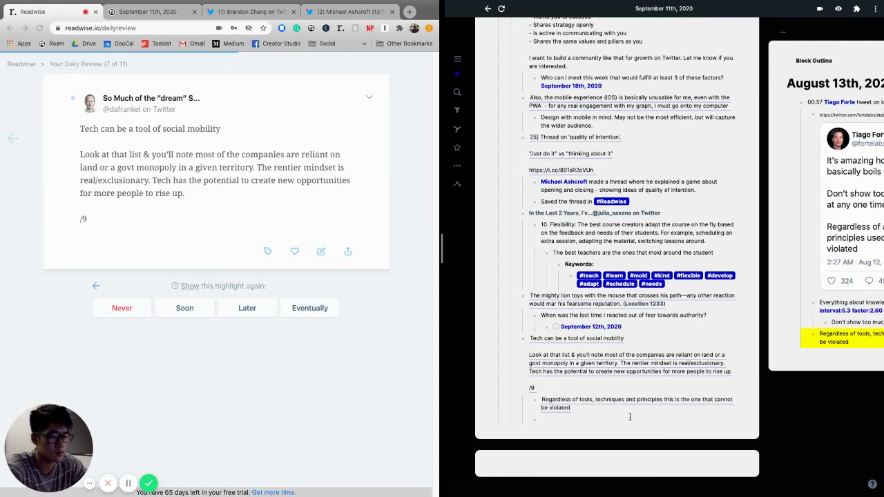
pyautogui.write('What if we t')
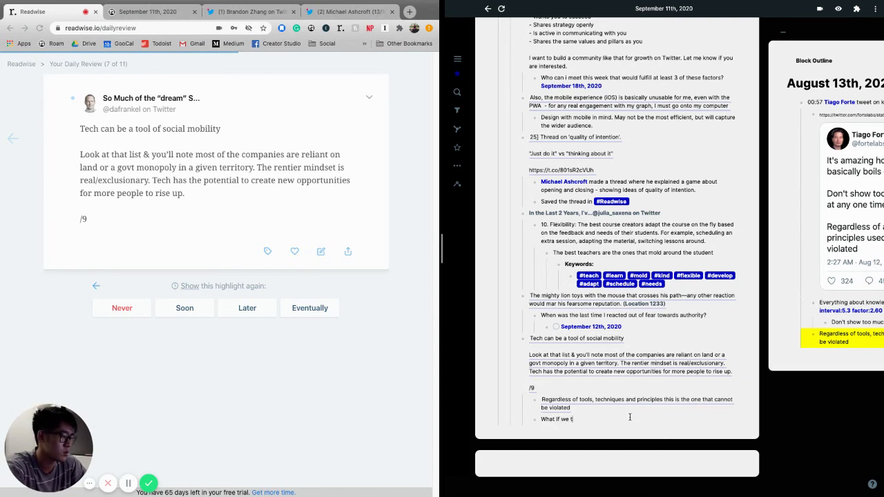
pyautogui.write('hink about t')
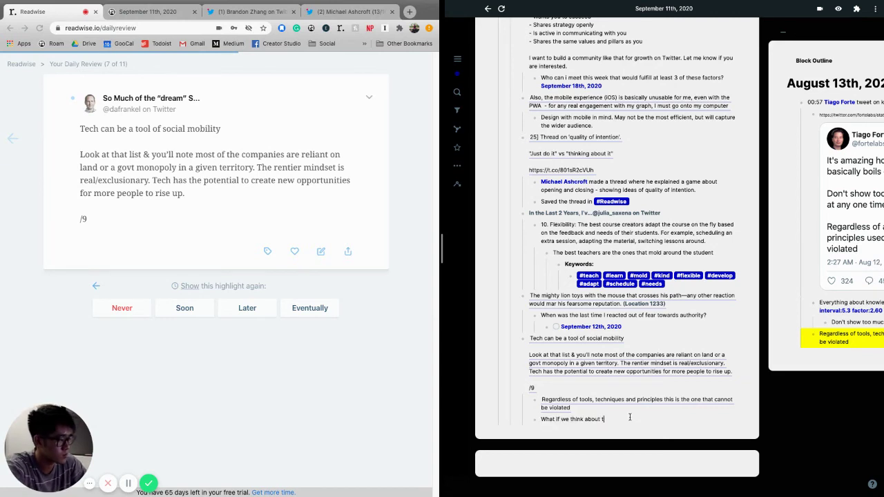
pyautogui.write('ech in the')
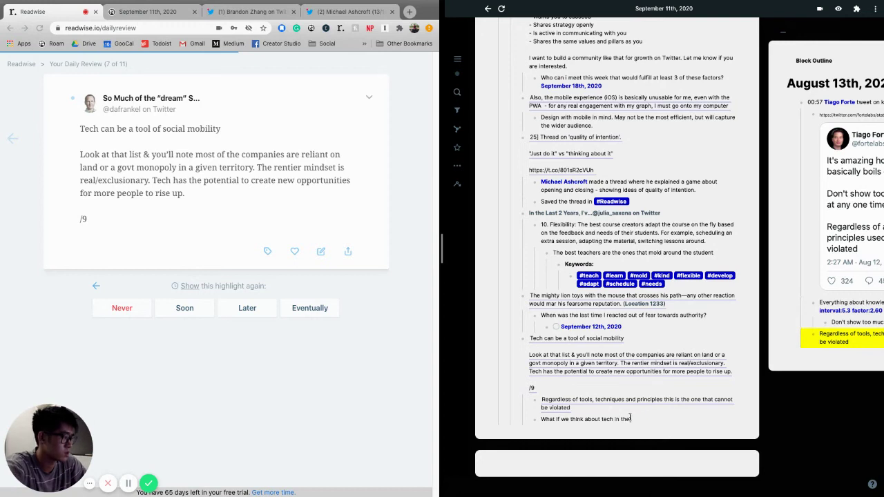
pyautogui.write(' space of knowle')
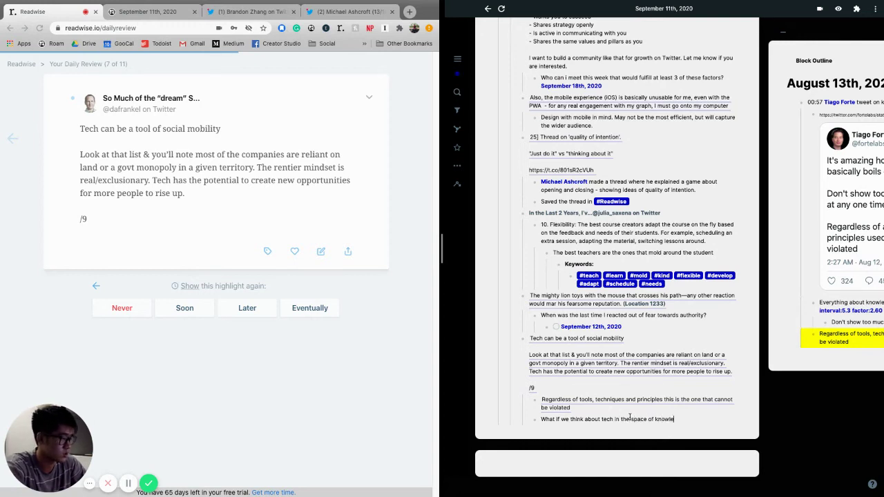
pyautogui.write('dge and learngin')
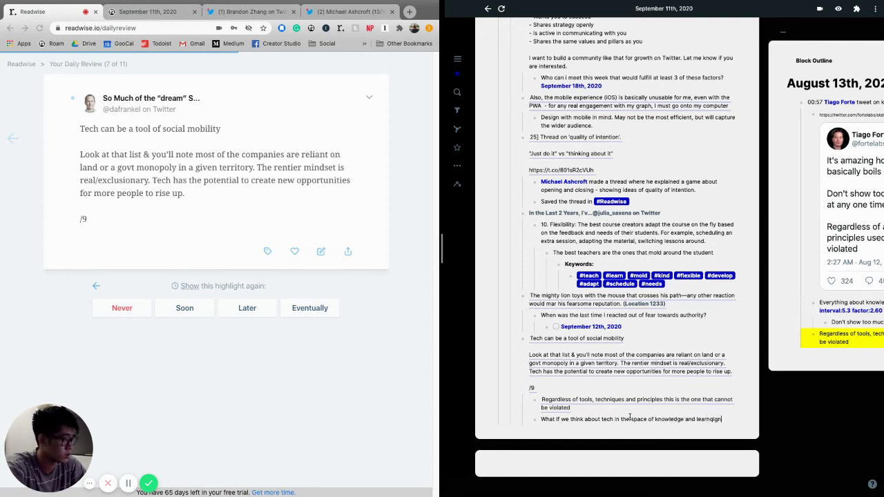
pyautogui.press('BackSpace')
pyautogui.press('BackSpace')
pyautogui.press('BackSpace')
pyautogui.write('ing??')
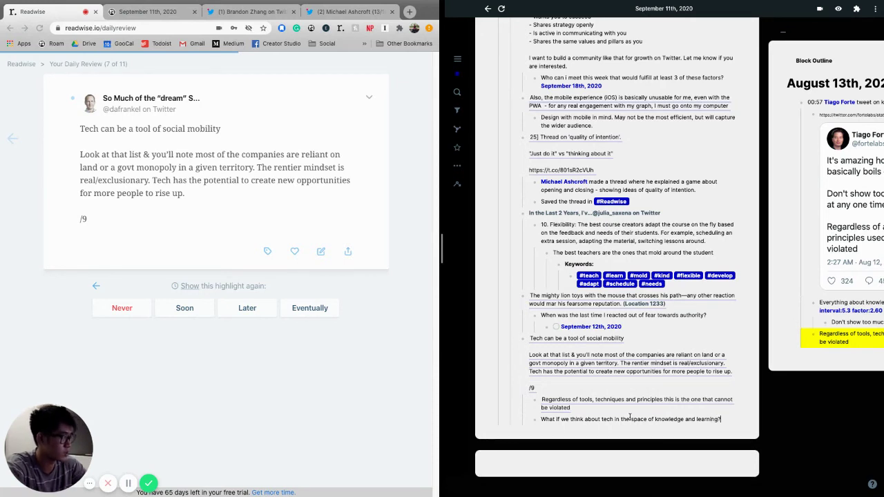
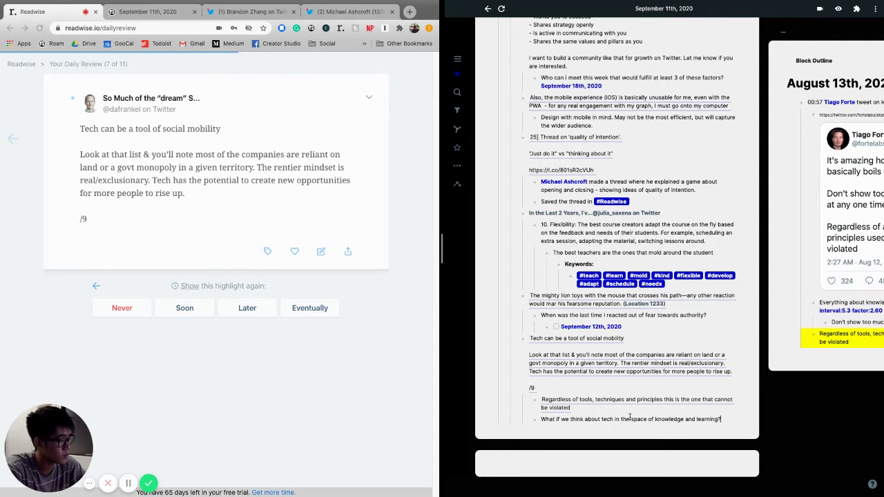
# Add a nested note: hoarded knowledge is exclusionary; tech should create opportunities for people rising through learning.
pyautogui.press('Return')
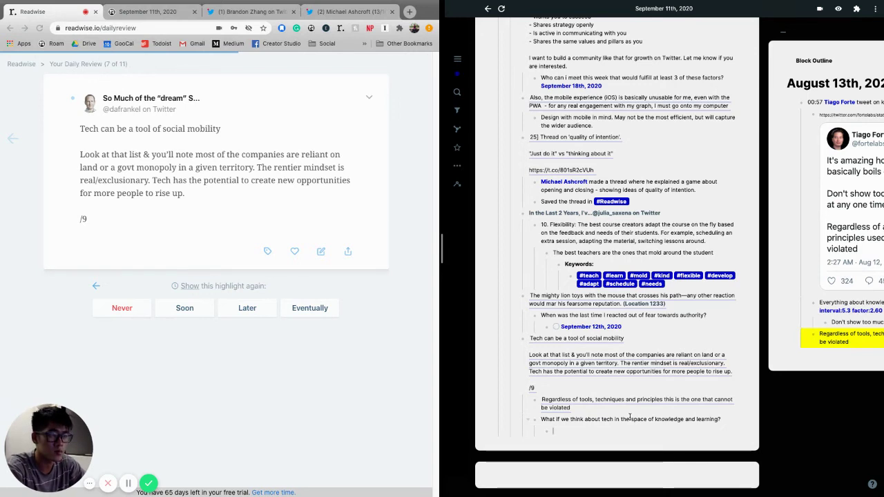
pyautogui.write('T')
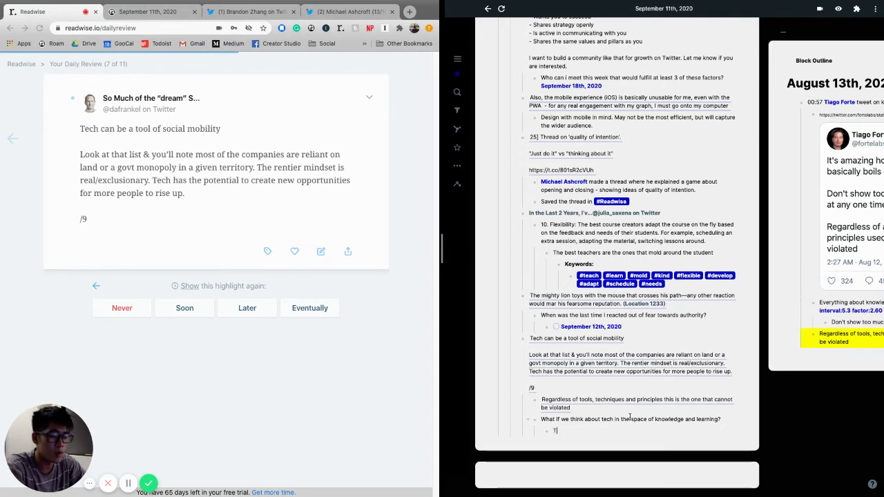
pyautogui.write('oo many people ar')
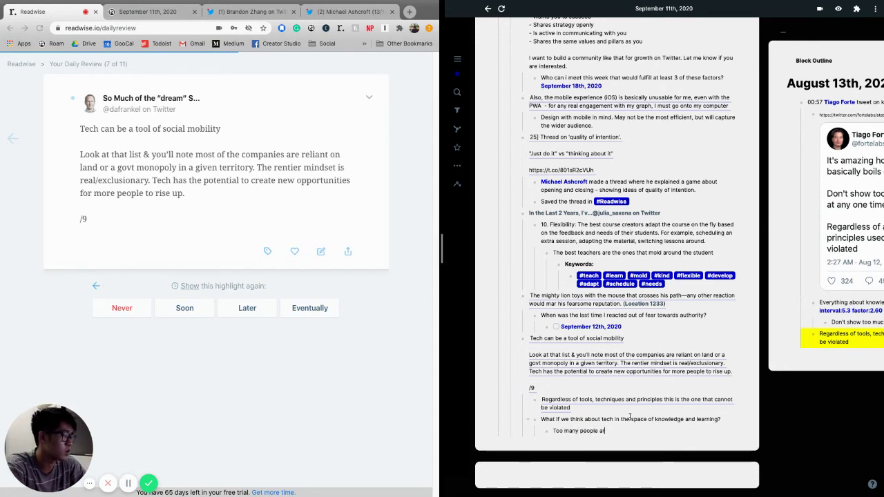
pyautogui.write('e hoarding')
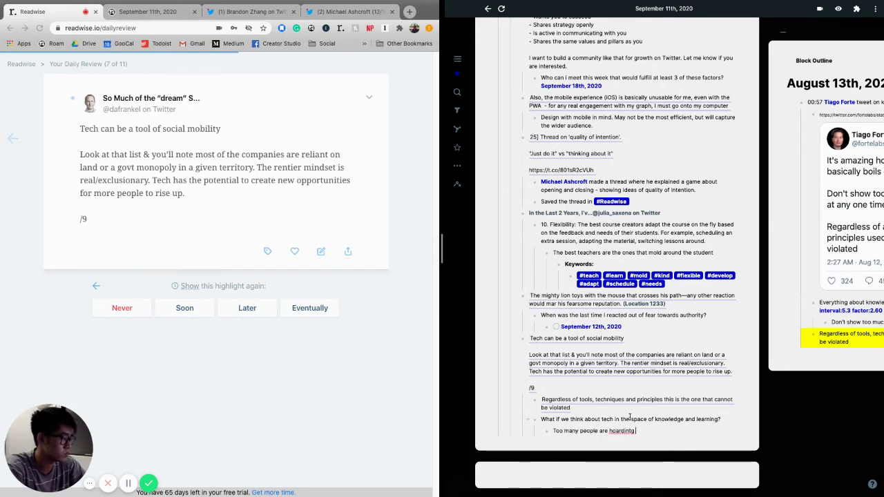
pyautogui.write(' their')
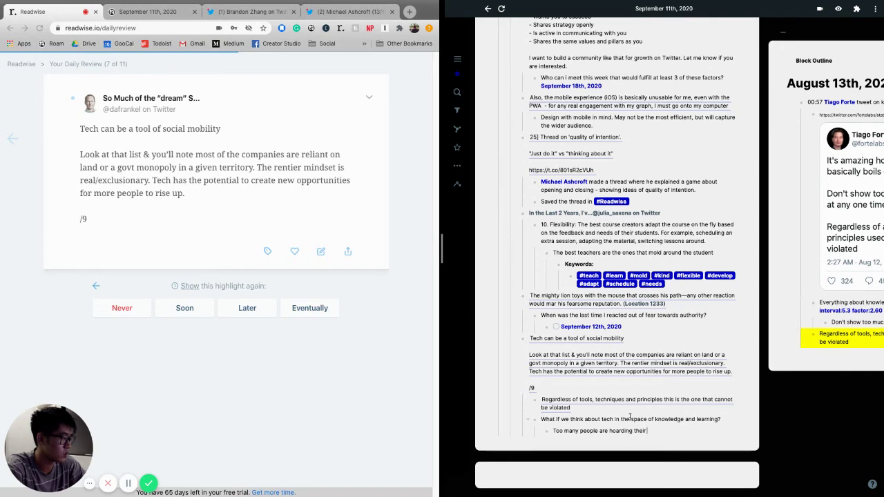
pyautogui.write(' knowledge, and')
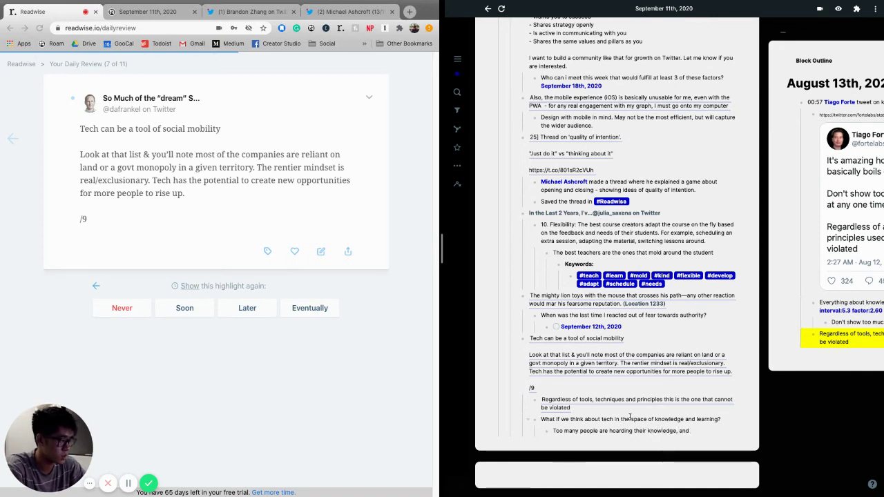
pyautogui.write(' making it exc')
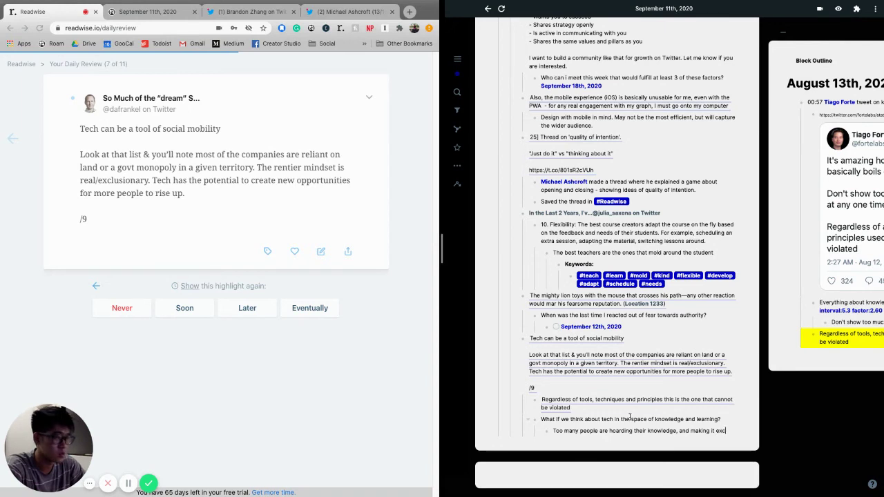
pyautogui.write('lusionary. ')
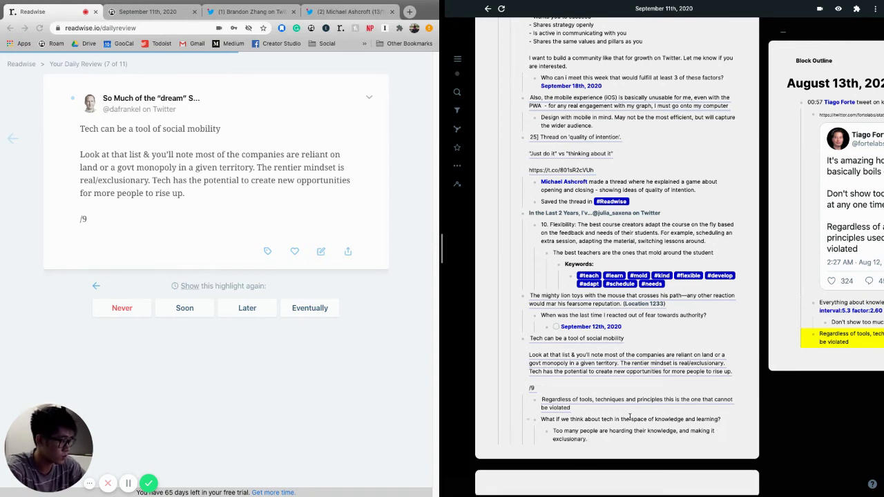
pyautogui.write('Tech can be a tool')
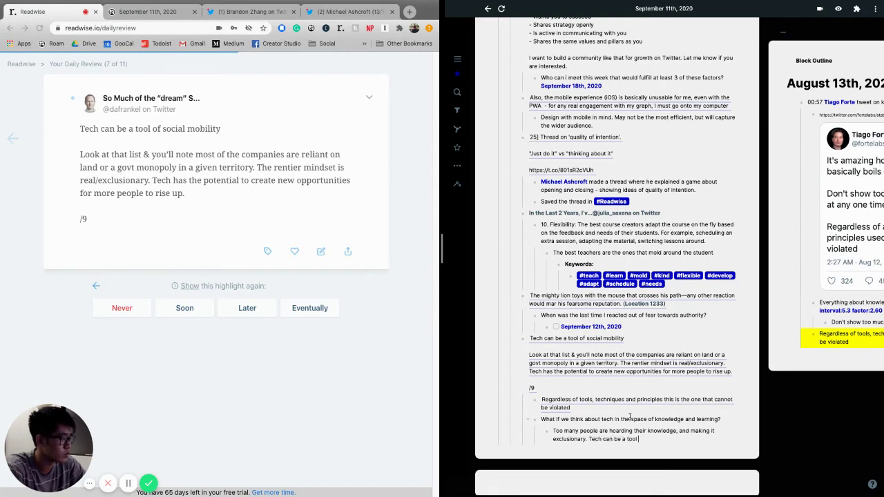
pyautogui.write(' of social mobili')
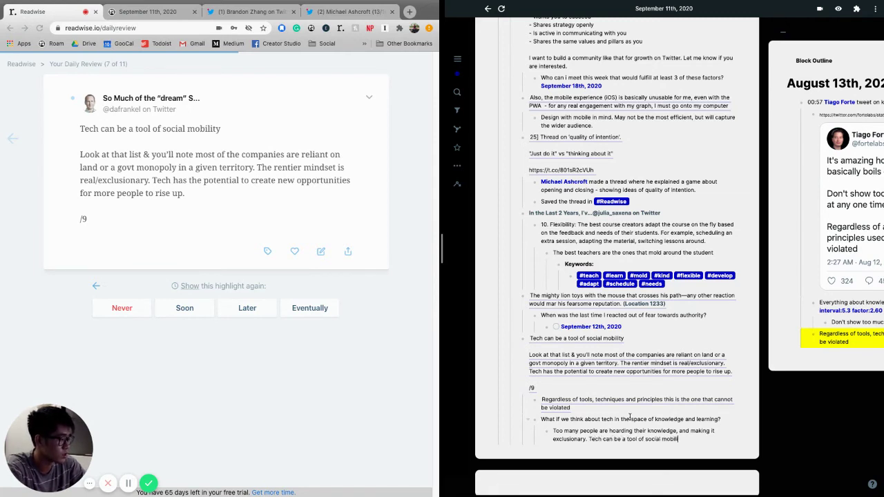
pyautogui.write('ty in the t')
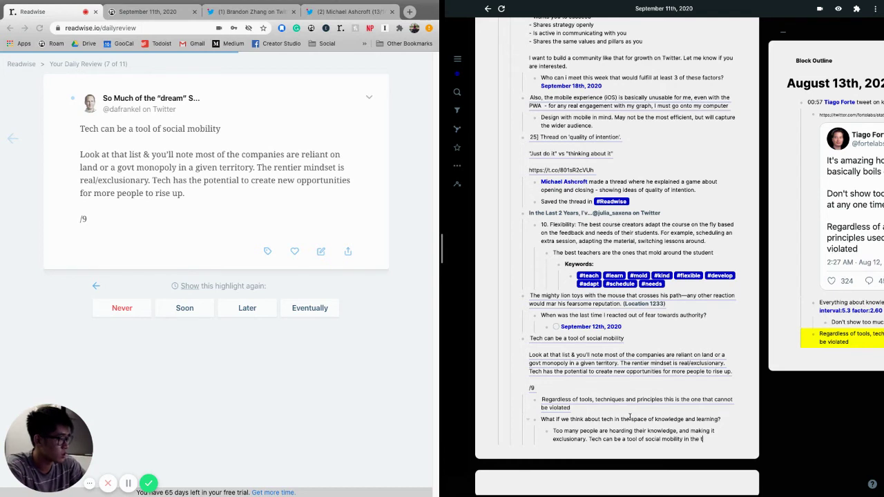
pyautogui.write('hings within')
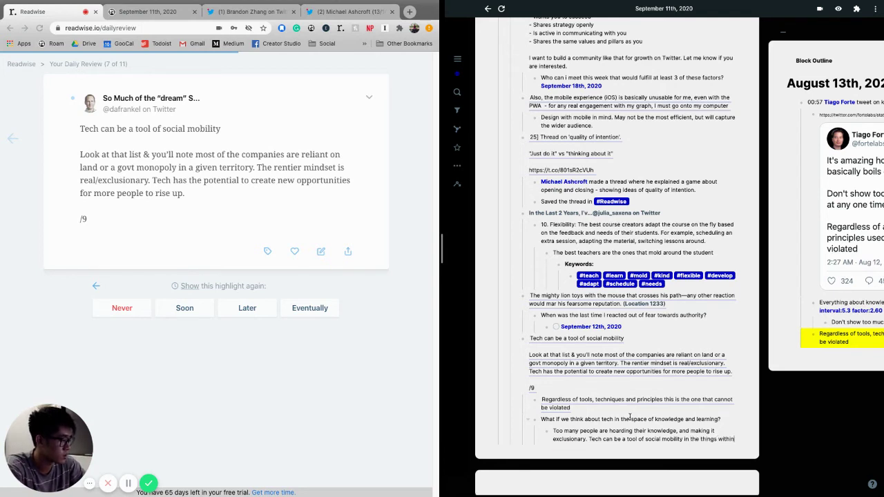
pyautogui.write(' our brain')
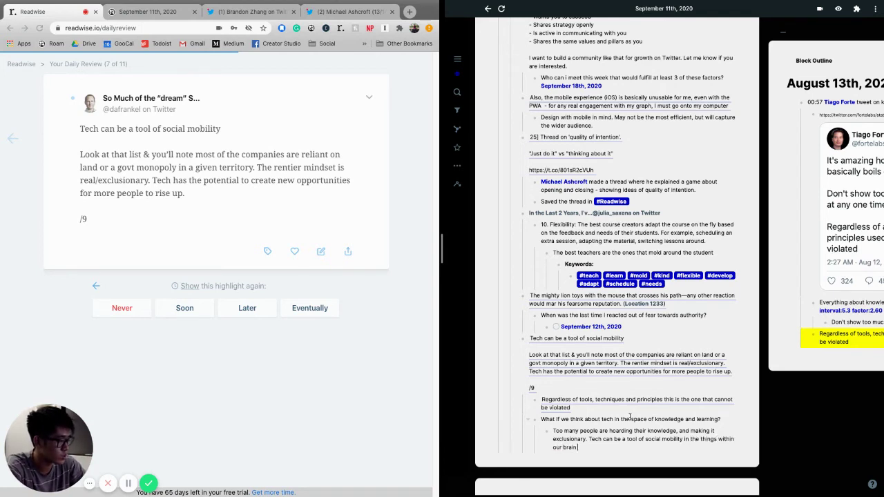
pyautogui.write('s as well.')
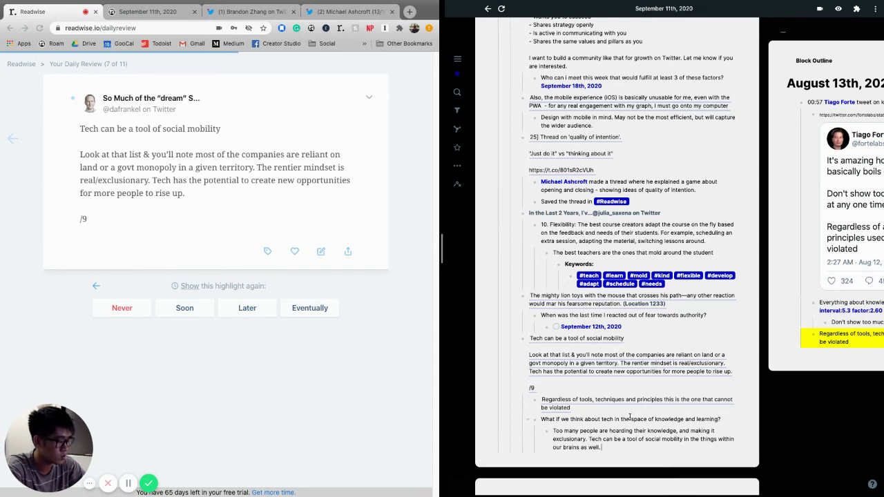
pyautogui.write('Wehn')
pyautogui.press('BackSpace')
pyautogui.press('BackSpace')
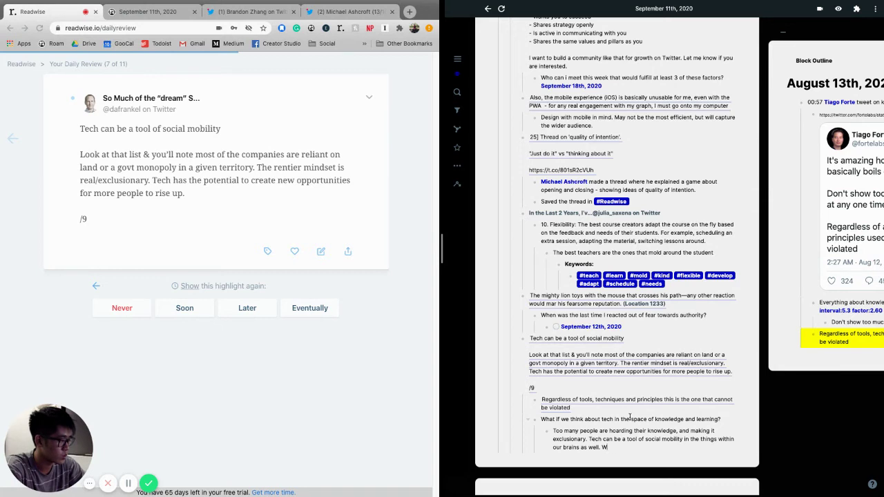
pyautogui.write('need to eb')
pyautogui.press('BackSpace')
pyautogui.press('BackSpace')
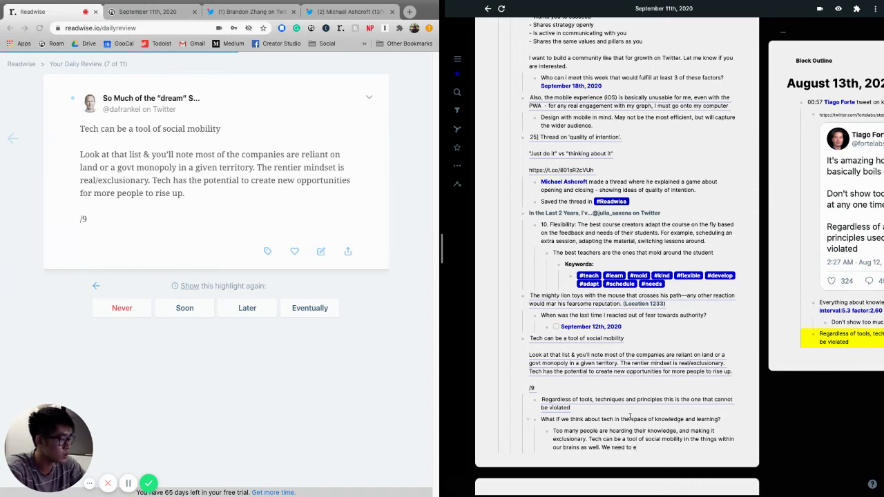
pyautogui.write('be able to creat')
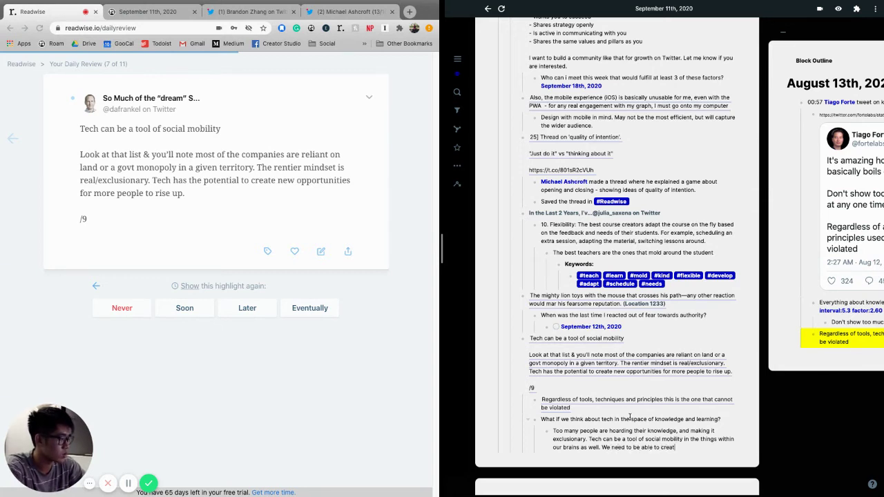
pyautogui.write('e new opportunit')
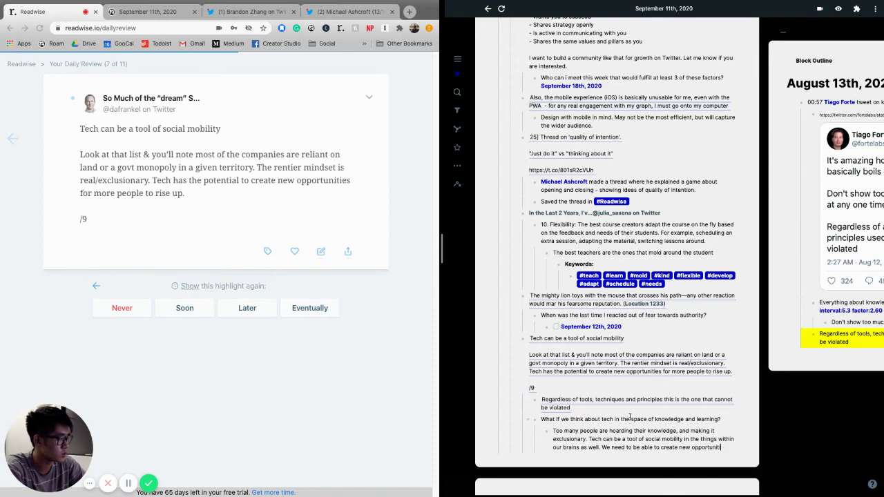
pyautogui.write('ies for more npeople t')
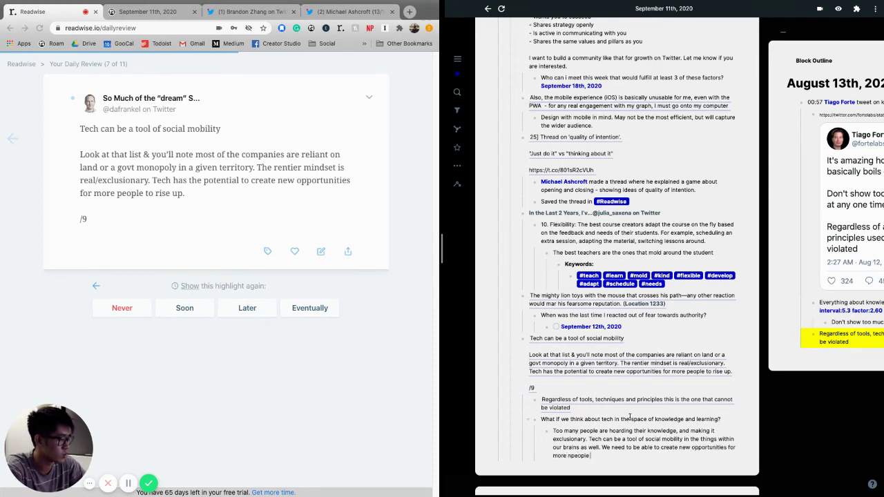
pyautogui.press('BackSpace')
pyautogui.press('BackSpace')
pyautogui.press('BackSpace')
pyautogui.press('BackSpace')
pyautogui.press('BackSpace')
pyautogui.press('BackSpace')
pyautogui.press('BackSpace')
pyautogui.press('BackSpace')
pyautogui.press('BackSpace')
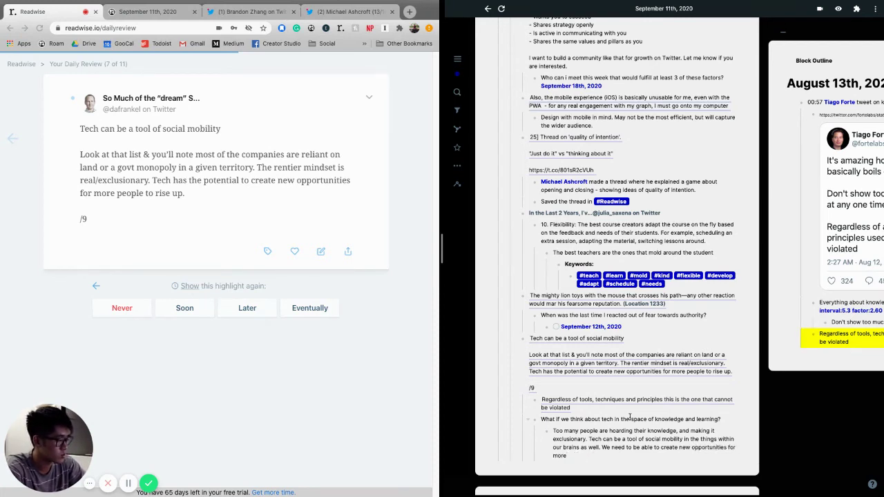
pyautogui.write('people to rise up')
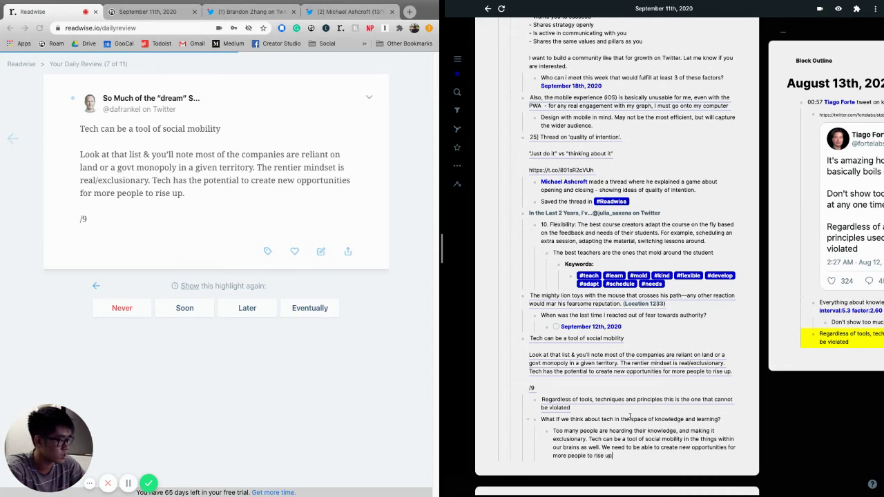
pyautogui.write(' when they are lear')
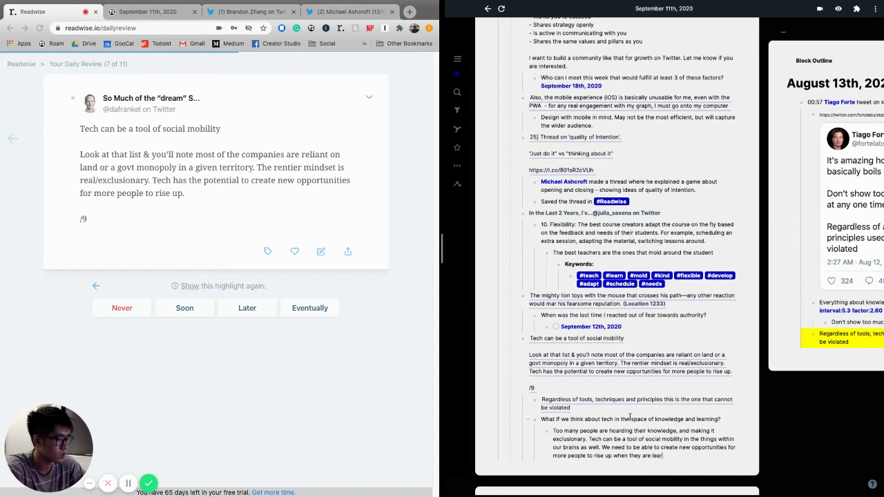
pyautogui.write('ning too')
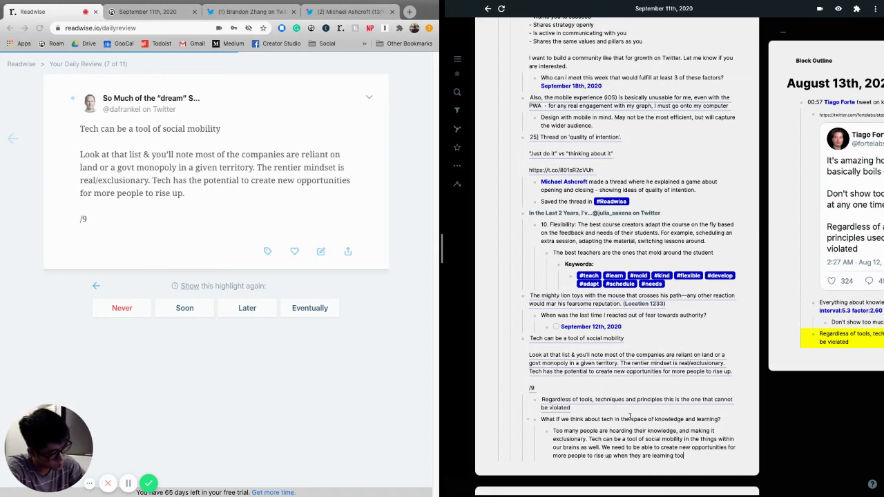
pyautogui.write('.')
pyautogui.press('Return')
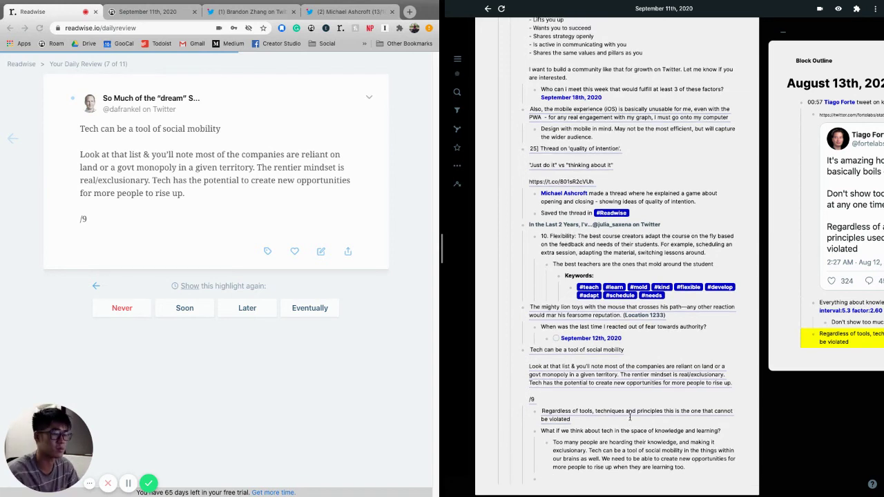
# Mark the social-mobility highlight Later in Readwise, advancing review to highlight 8 of 11.
pyautogui.click(242, 315)
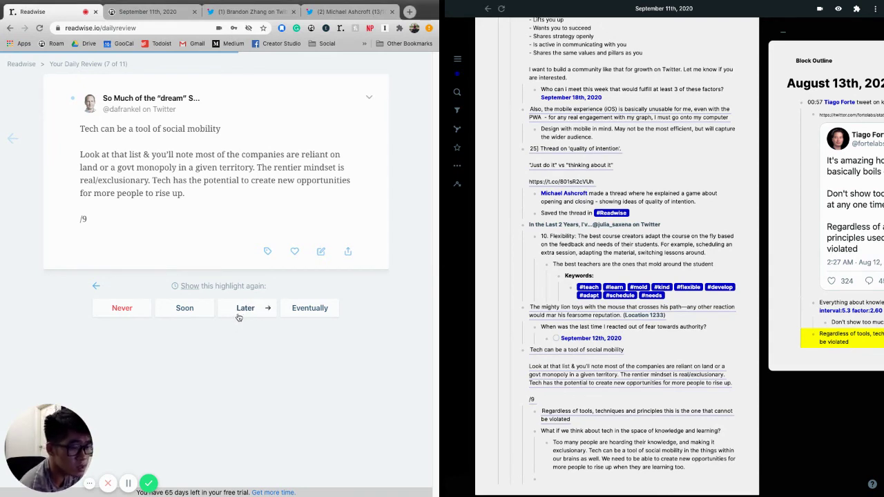
pyautogui.click(239, 318)
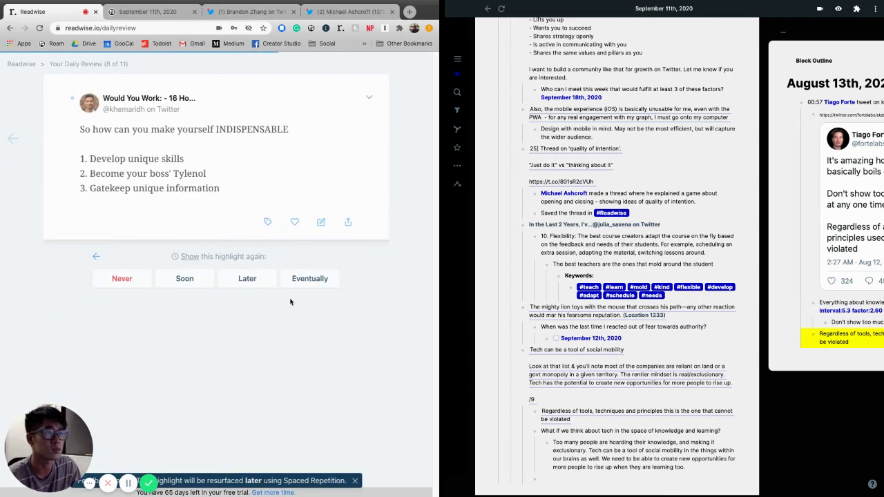
pyautogui.click(589, 481)
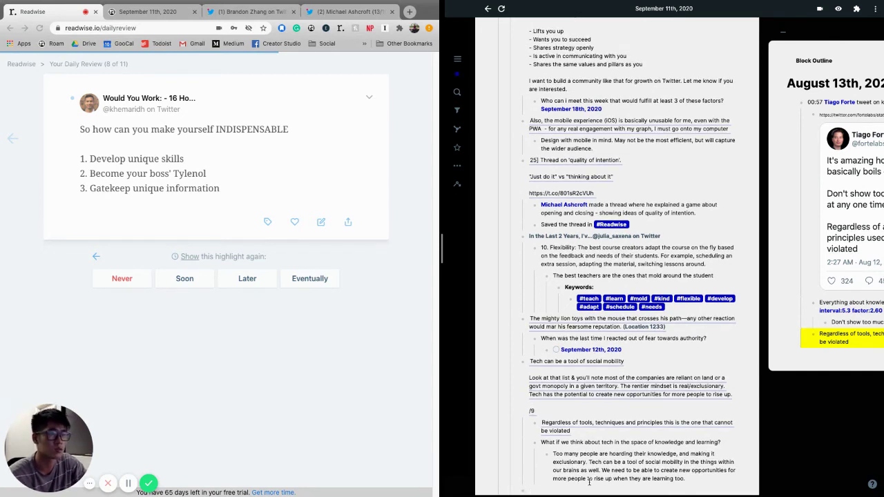
# Search block references for 'So how can you make yourself', find no match, and remove the attempt.
pyautogui.scroll(-2, 591, 482)
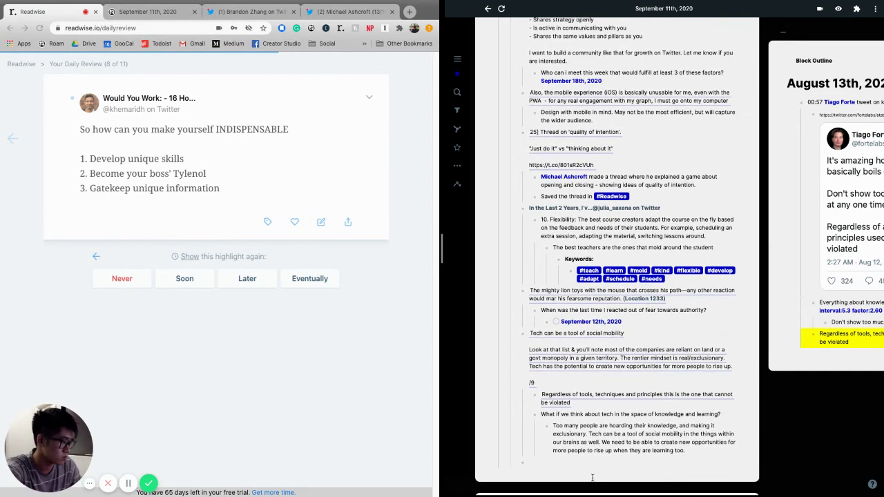
pyautogui.write('((so')
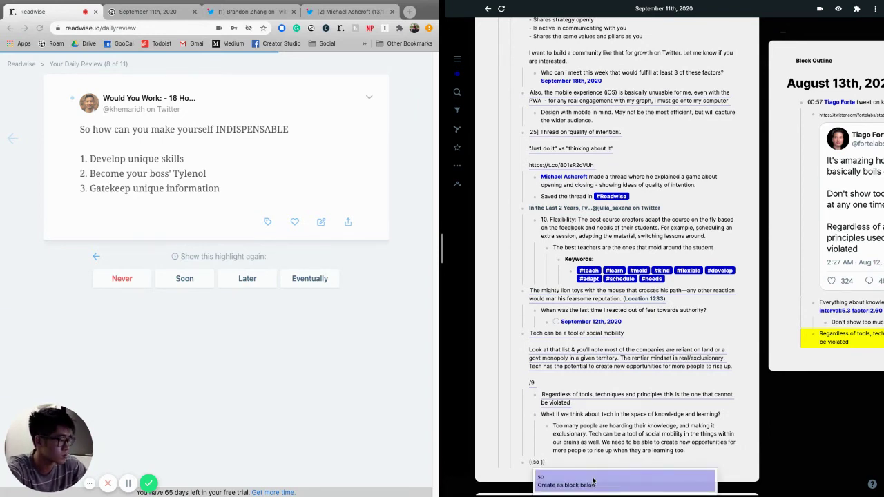
pyautogui.write('how can you make yourself')
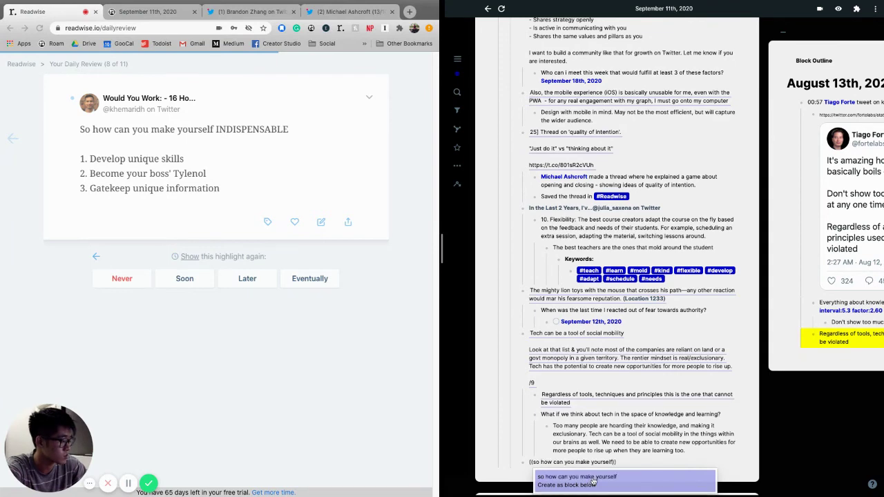
pyautogui.scroll(-2, 631, 470)
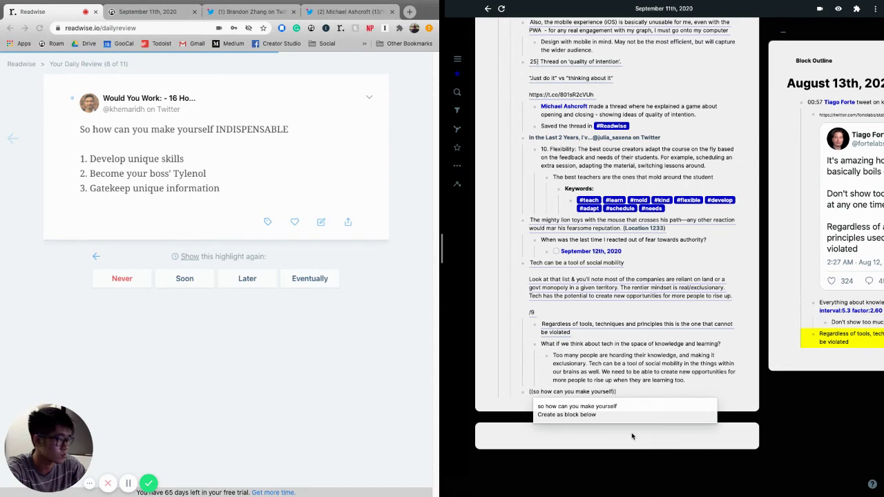
pyautogui.hotkey('alt', 'BackSpace')
pyautogui.hotkey('alt', 'BackSpace')
pyautogui.hotkey('alt', 'BackSpace')
pyautogui.hotkey('alt', 'BackSpace')
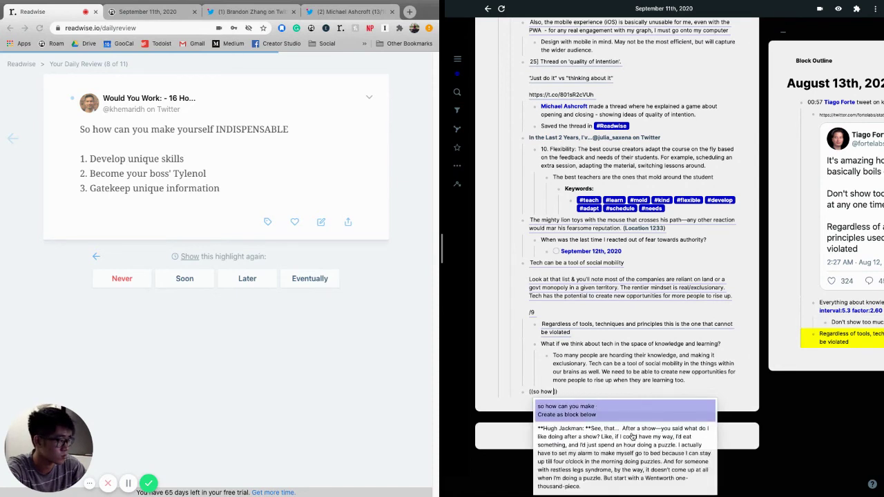
pyautogui.write('can you')
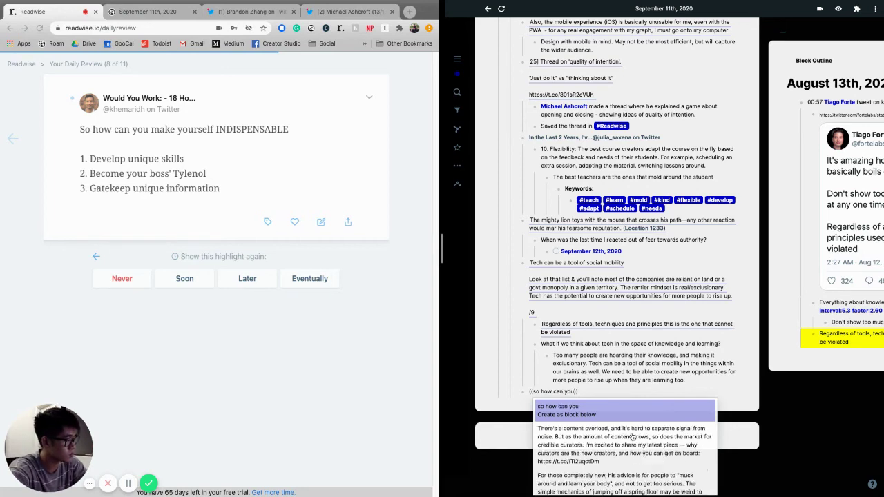
pyautogui.scroll(-3, 649, 442)
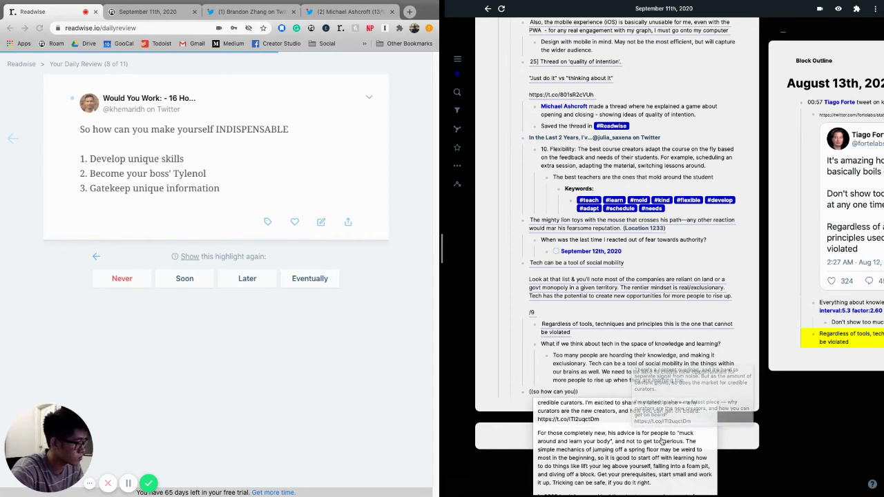
pyautogui.scroll(-1, 661, 448)
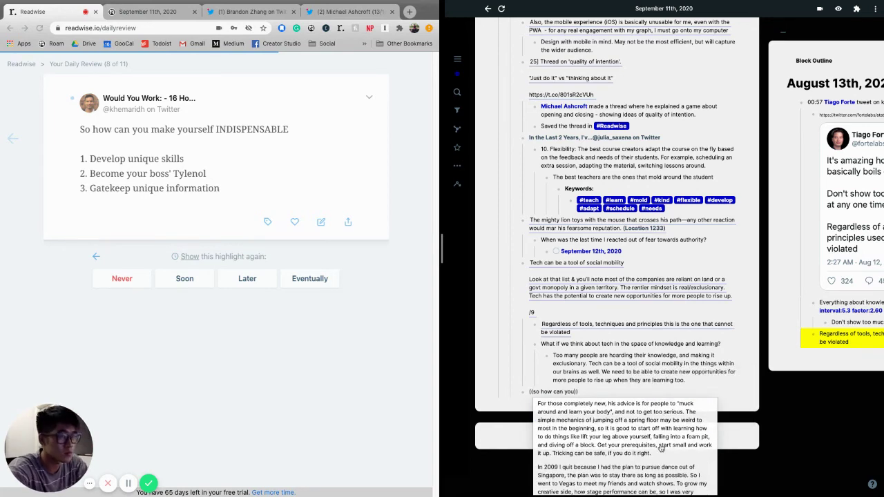
pyautogui.press('BackSpace')
pyautogui.press('BackSpace')
pyautogui.press('BackSpace')
pyautogui.press('BackSpace')
pyautogui.press('BackSpace')
pyautogui.press('BackSpace')
pyautogui.press('BackSpace')
pyautogui.press('BackSpace')
pyautogui.press('BackSpace')
pyautogui.press('BackSpace')
pyautogui.press('BackSpace')
pyautogui.press('BackSpace')
pyautogui.press('BackSpace')
pyautogui.press('BackSpace')
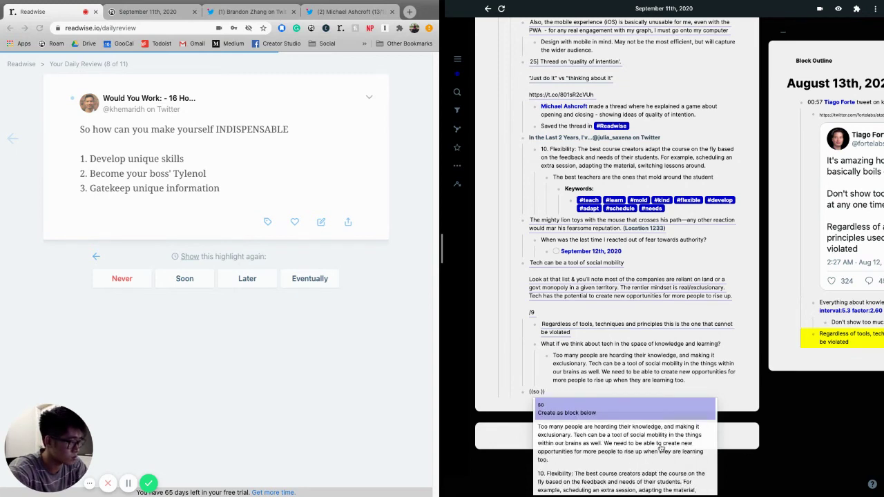
pyautogui.write('So how can you')
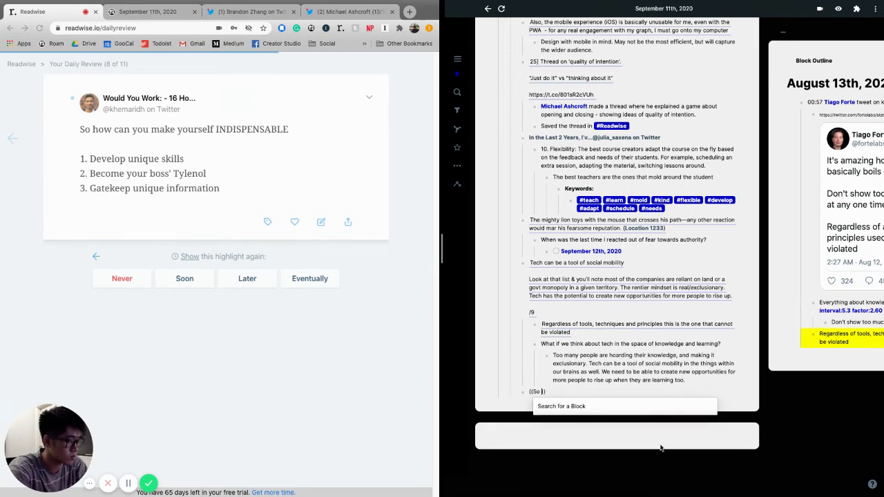
pyautogui.write(' make')
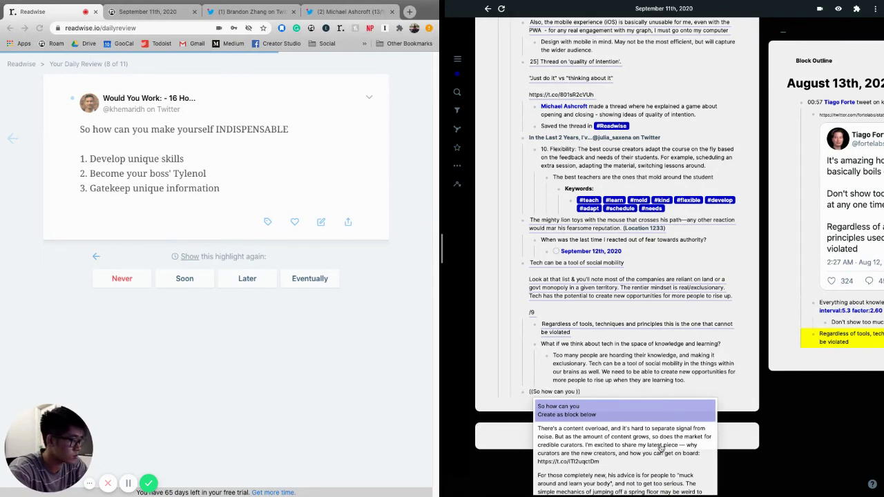
pyautogui.write(' y')
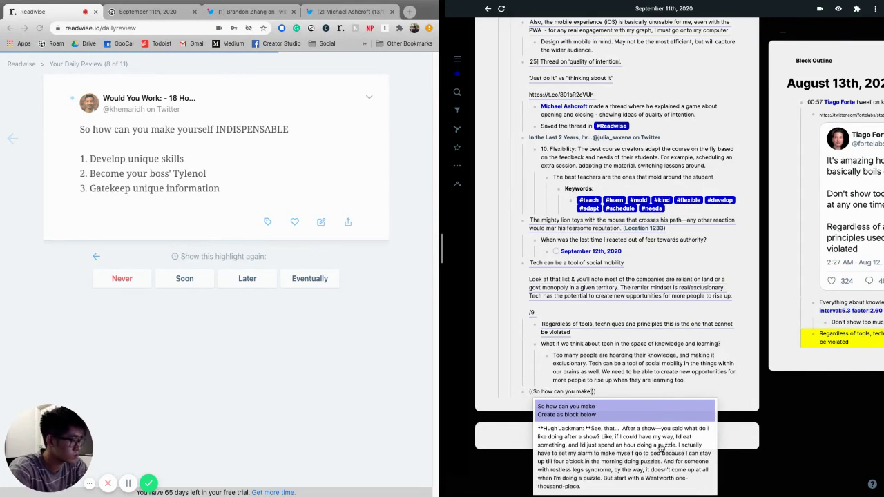
pyautogui.write('ourself')
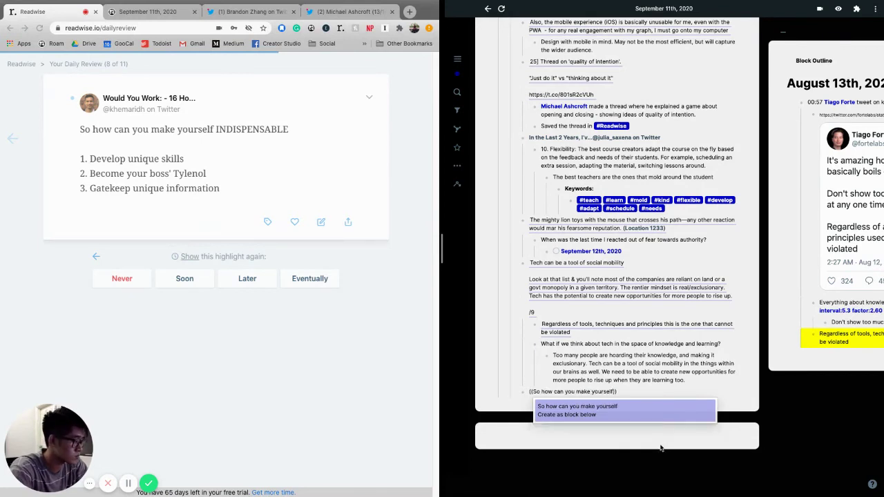
pyautogui.press('Escape')
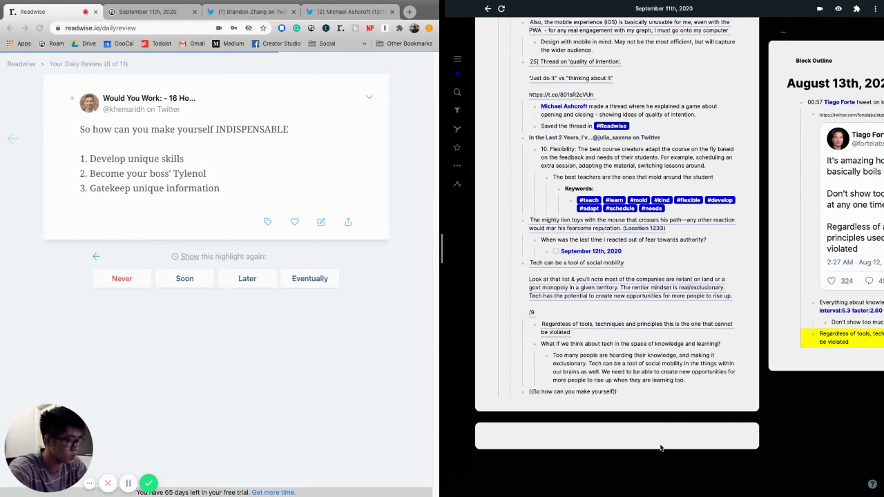
pyautogui.press('super+z')
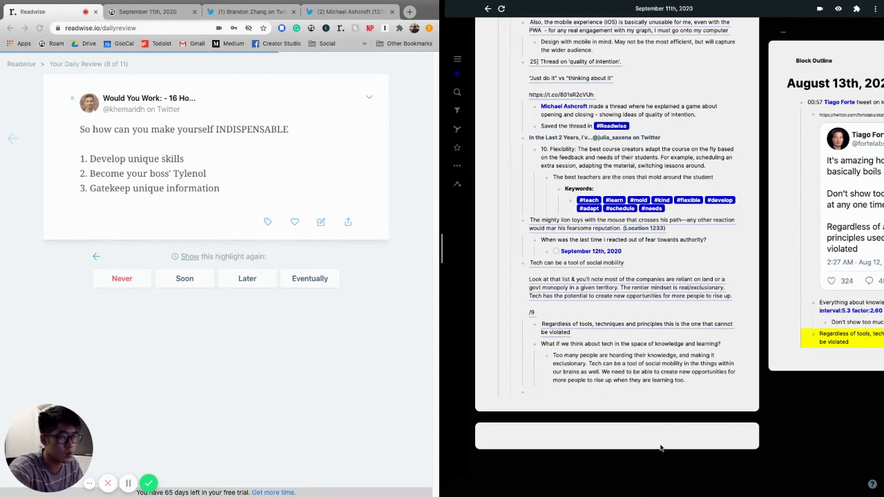
pyautogui.click(79, 132)
# Copy the INDISPENSABLE highlight from Readwise and paste it into the empty Roam bullet.
pyautogui.moveTo(79, 128); pyautogui.dragTo(219, 192)
pyautogui.press('super+c')
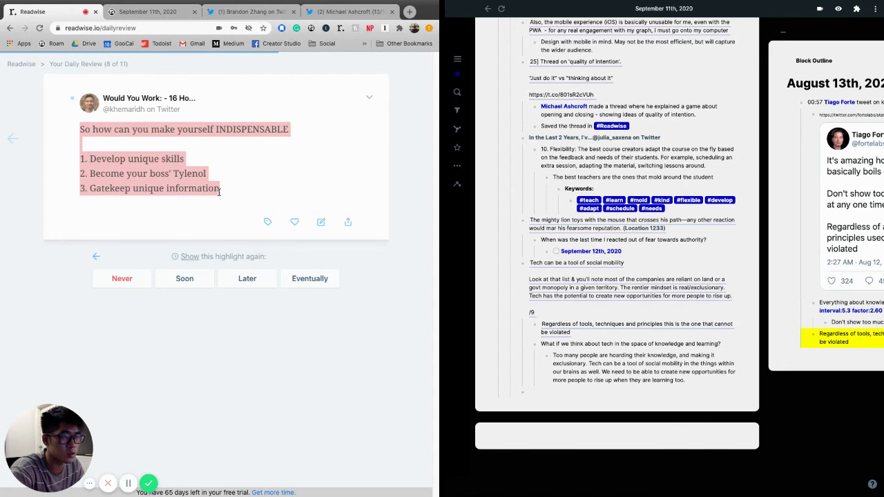
pyautogui.click(614, 391)
pyautogui.press('super+v')
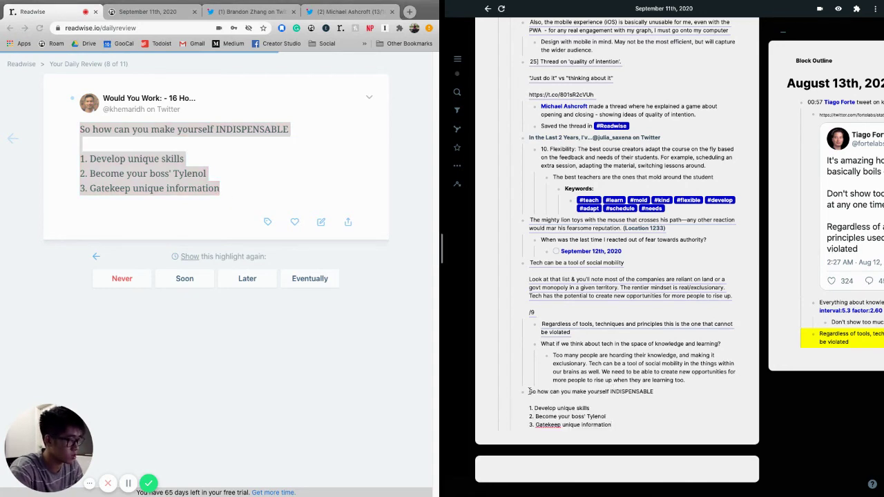
pyautogui.click(528, 392)
pyautogui.press('Return')
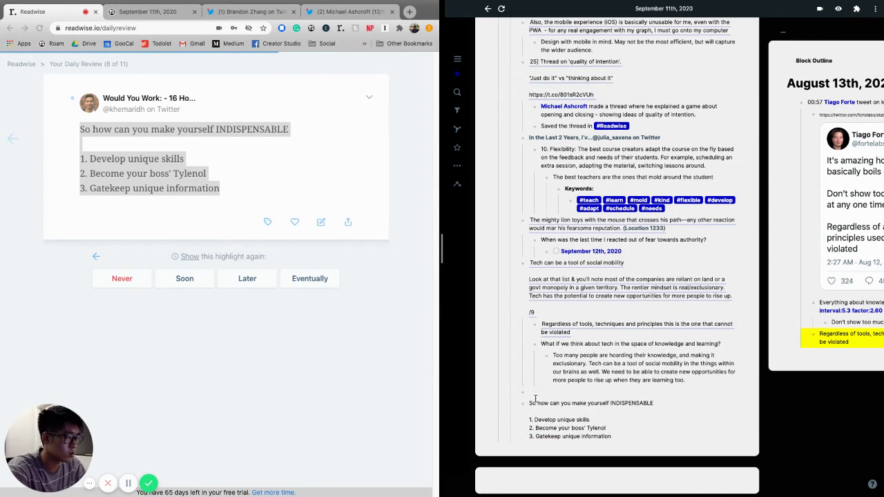
pyautogui.press('BackSpace')
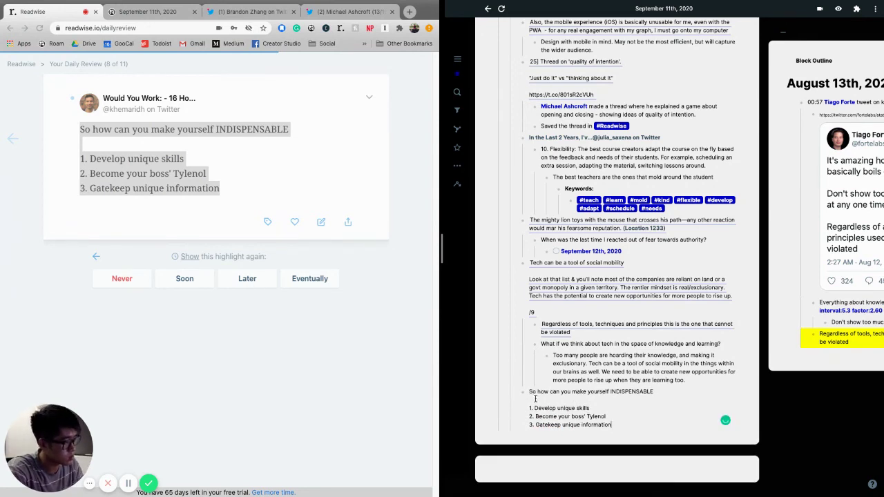
# Add a line above the highlight crediting its author's handle on Twitter, then start a bullet below.
pyautogui.click(530, 392)
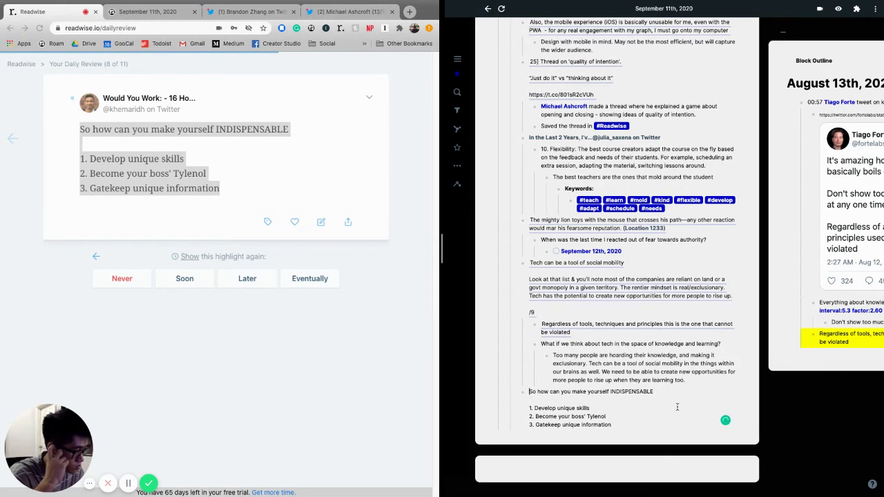
pyautogui.press('Return')
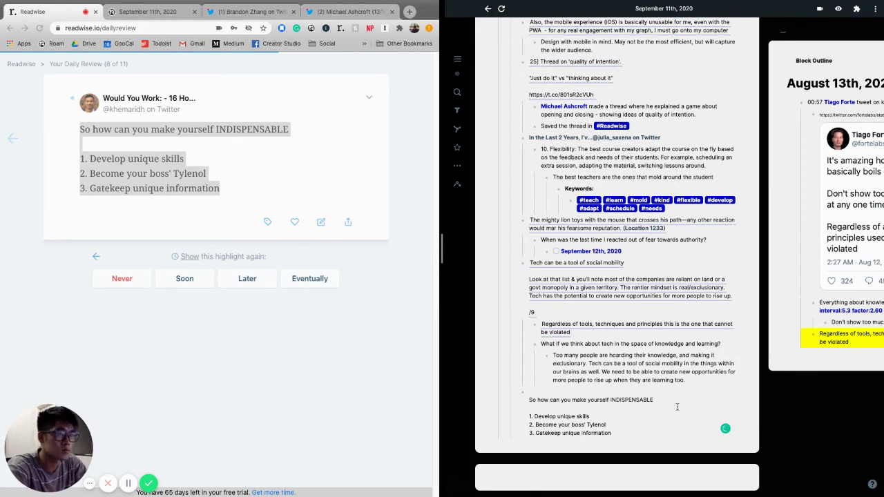
pyautogui.write('@khen')
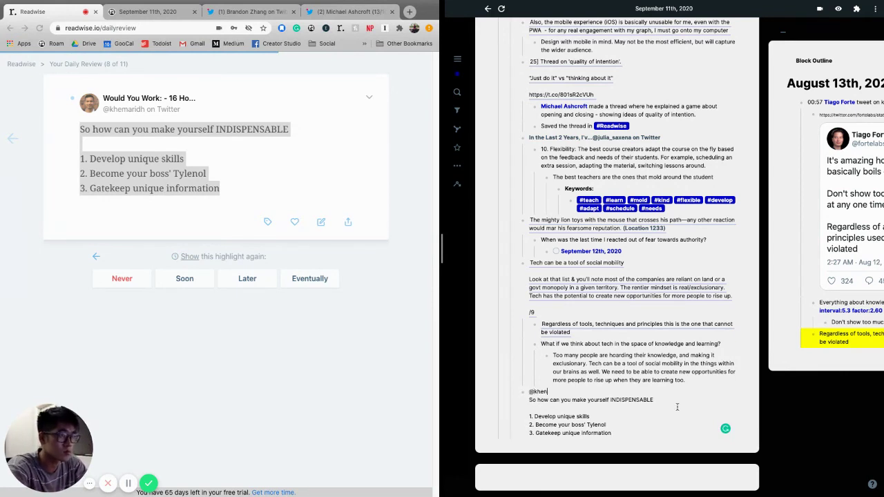
pyautogui.press('BackSpace')
pyautogui.write('ma')
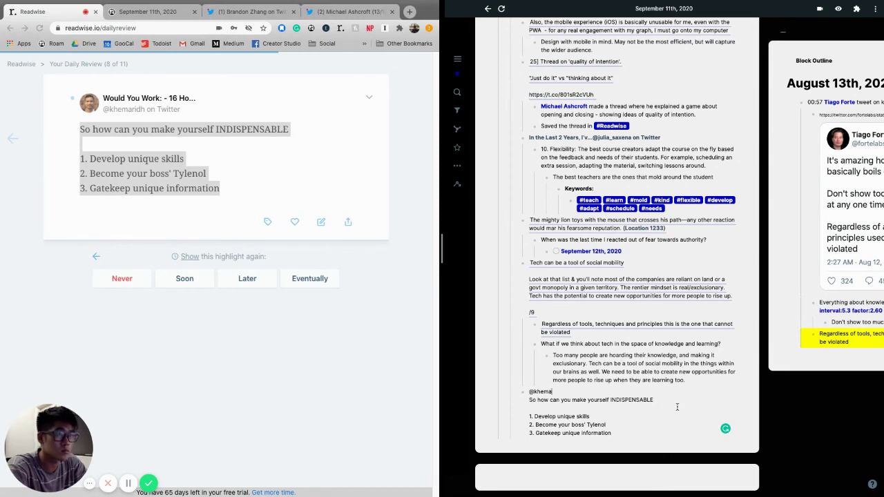
pyautogui.write('ridh on Twitter')
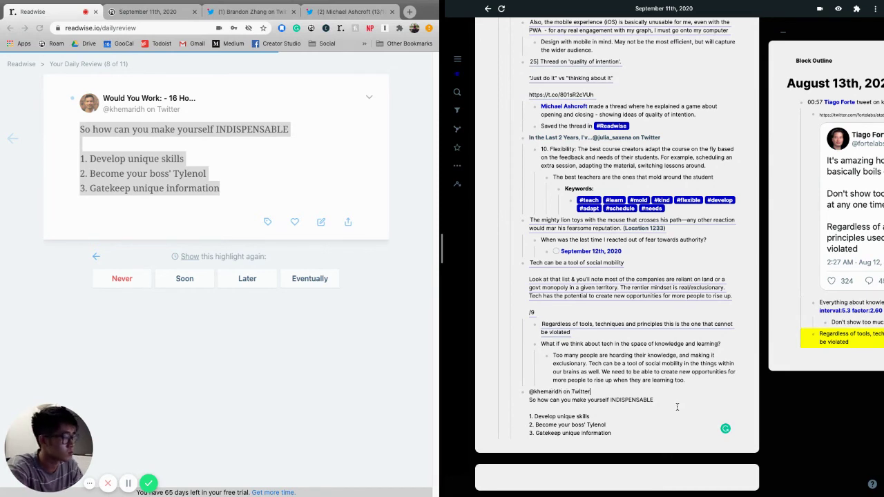
pyautogui.click(672, 433)
pyautogui.press('Return')
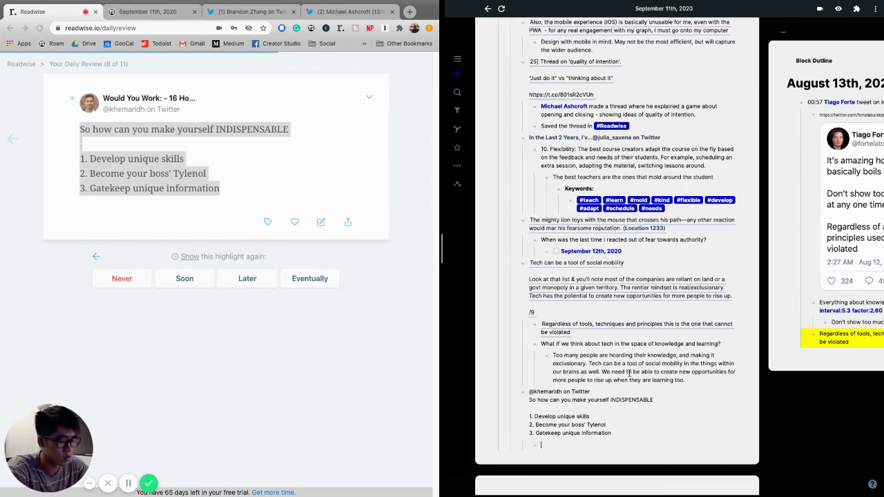
# Insert the dictionary definition of 'tylenol' as a nested block under the highlight's list.
pyautogui.press('super+u')
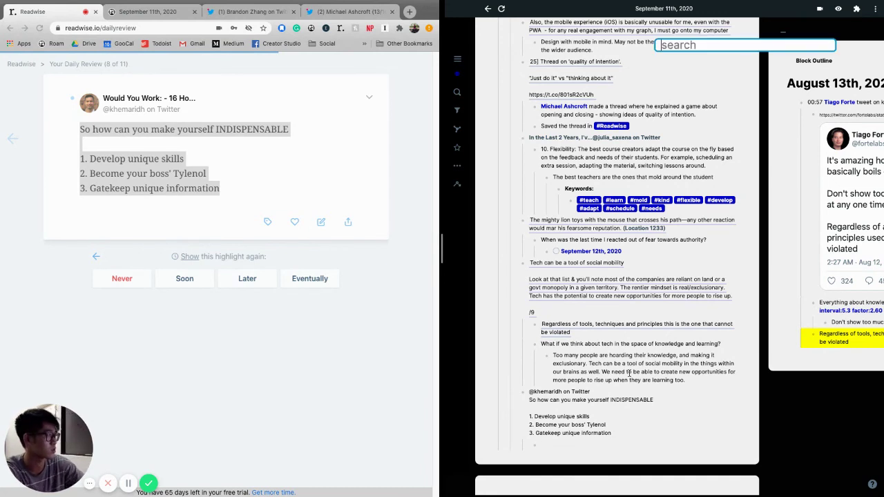
pyautogui.write('t')
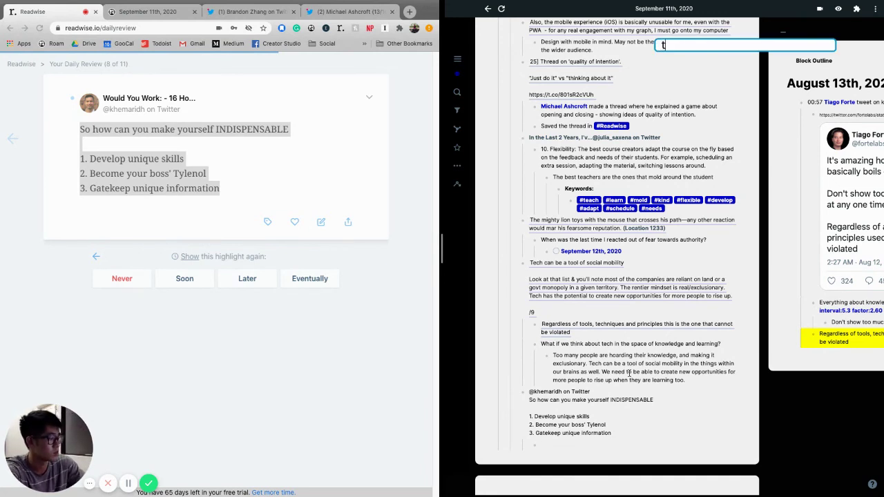
pyautogui.write('ylenol')
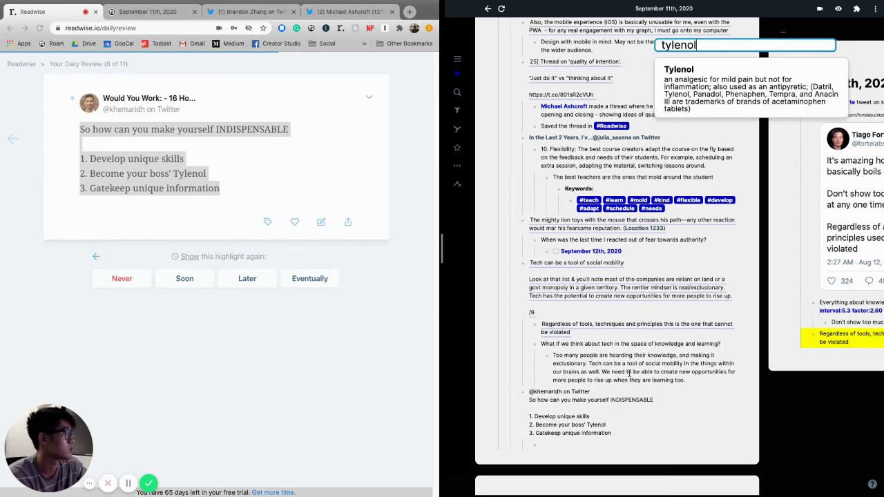
pyautogui.click(771, 109)
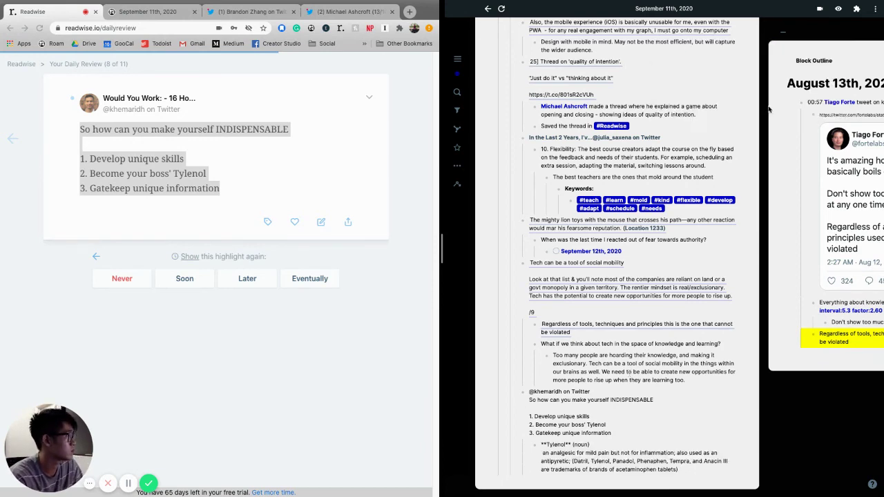
pyautogui.click(684, 470)
pyautogui.click(758, 457)
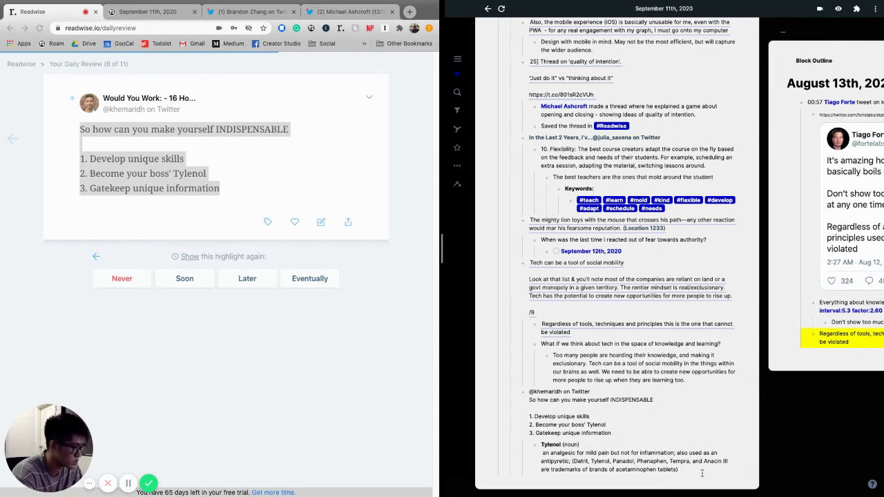
pyautogui.scroll(-1, 702, 474)
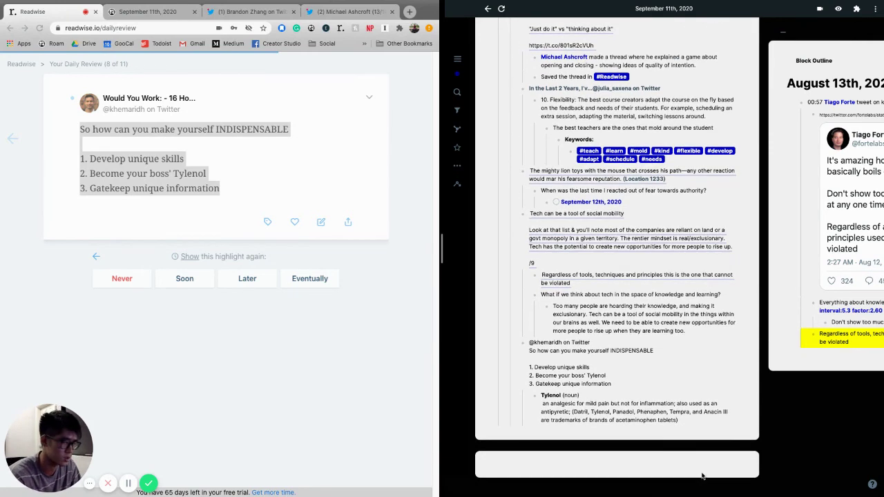
# Note under the definition that Tylenol means someone who mildly improves someone's life by 1%, marking it Soon.
pyautogui.click(690, 422)
pyautogui.press('Return')
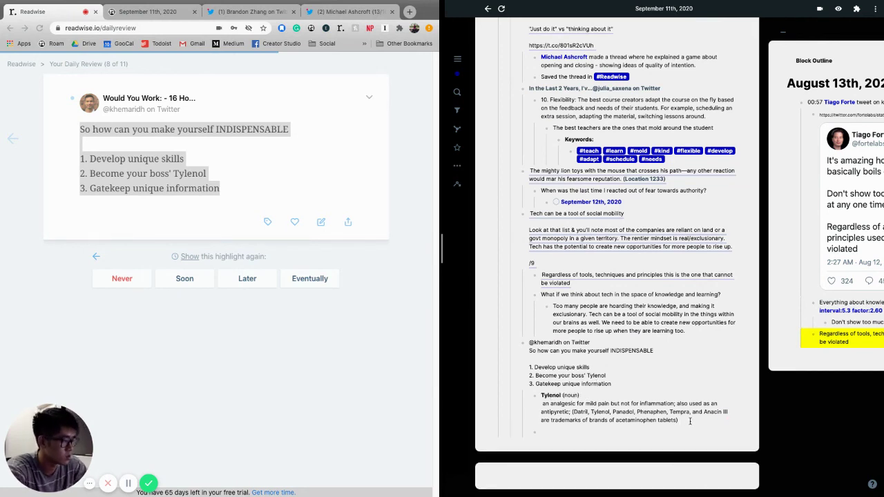
pyautogui.write('So when')
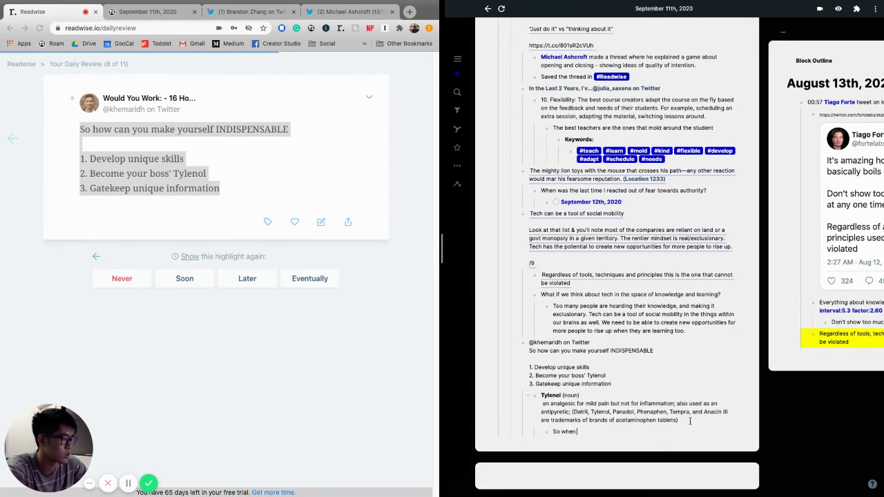
pyautogui.write(' he speaks about')
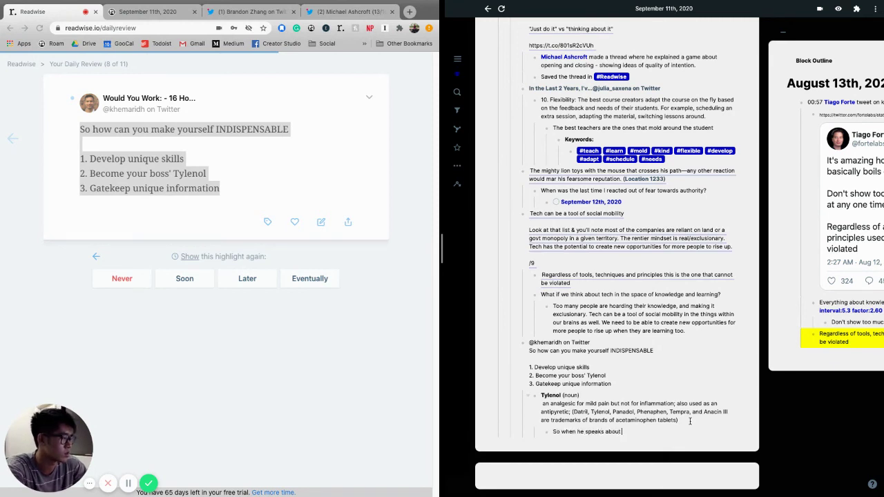
pyautogui.write(' Tylenol,')
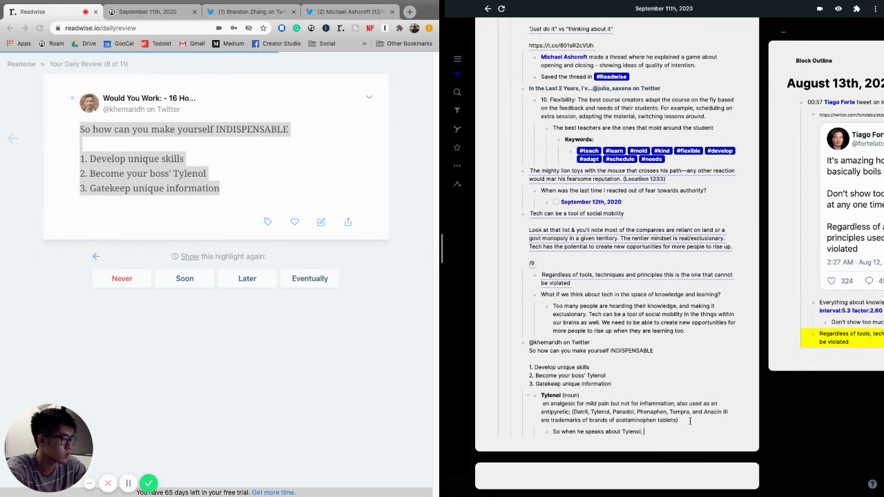
pyautogui.write(' he is talkqing ab')
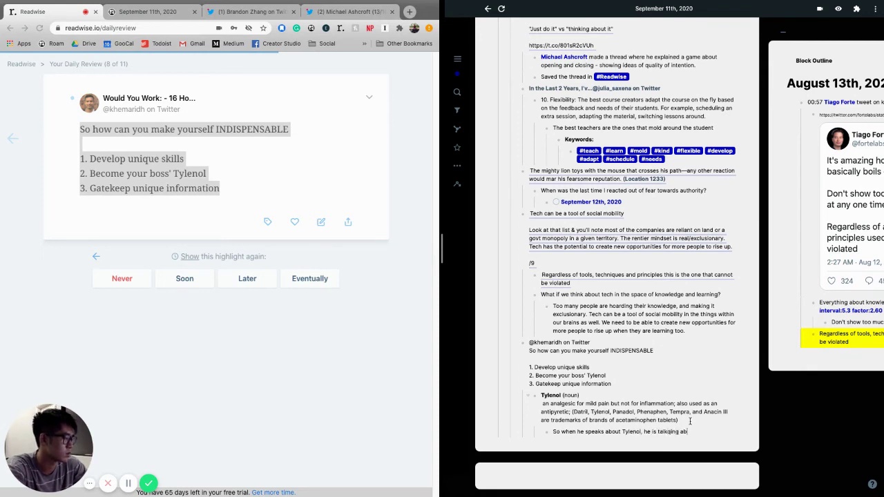
pyautogui.press('BackSpace')
pyautogui.press('BackSpace')
pyautogui.press('BackSpace')
pyautogui.press('BackSpace')
pyautogui.press('BackSpace')
pyautogui.press('BackSpace')
pyautogui.press('BackSpace')
pyautogui.write('ing about')
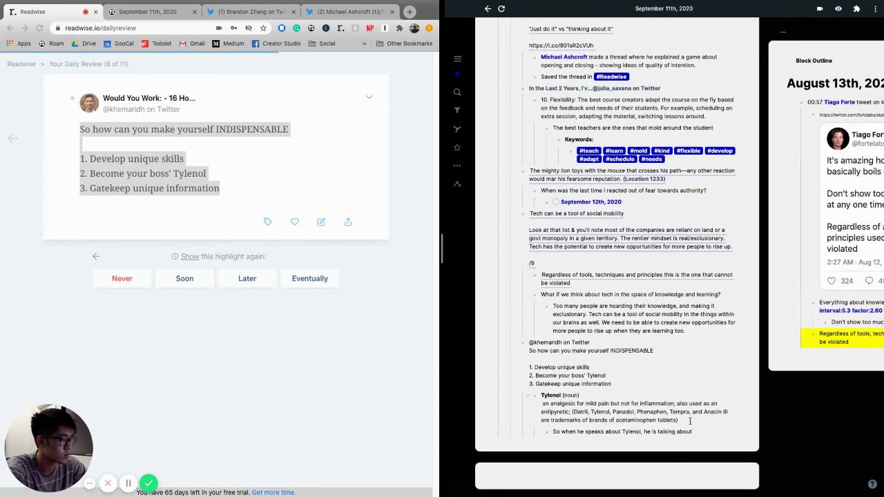
pyautogui.write('being someone that')
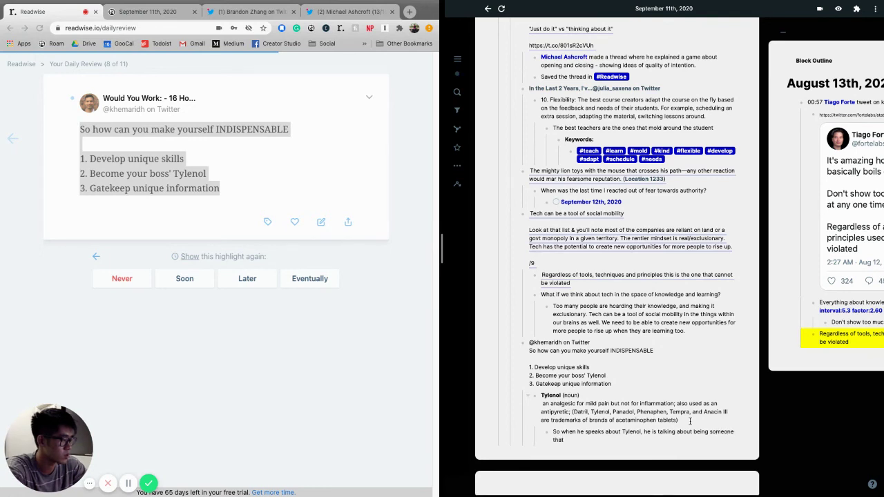
pyautogui.write(' mildly')
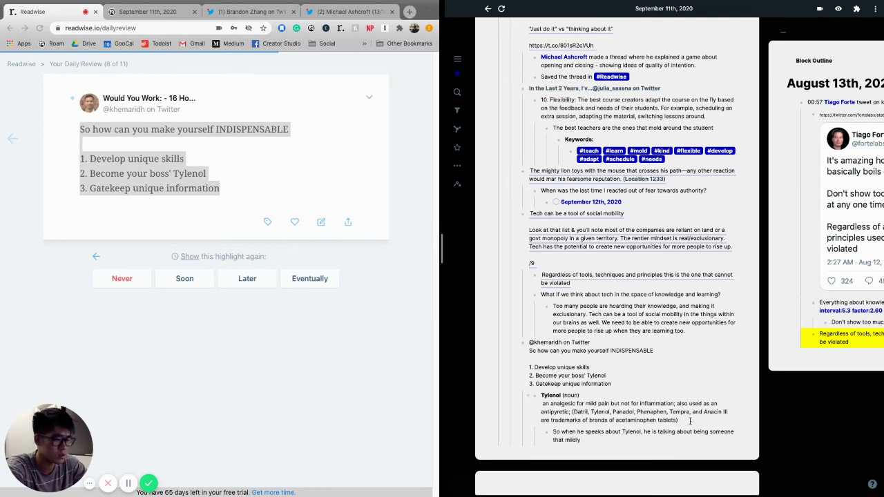
pyautogui.write(' helps')
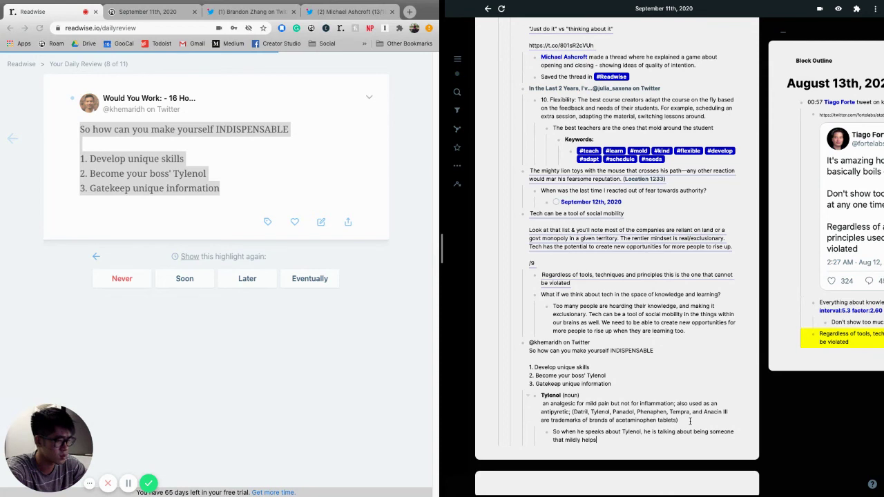
pyautogui.write(' or improv')
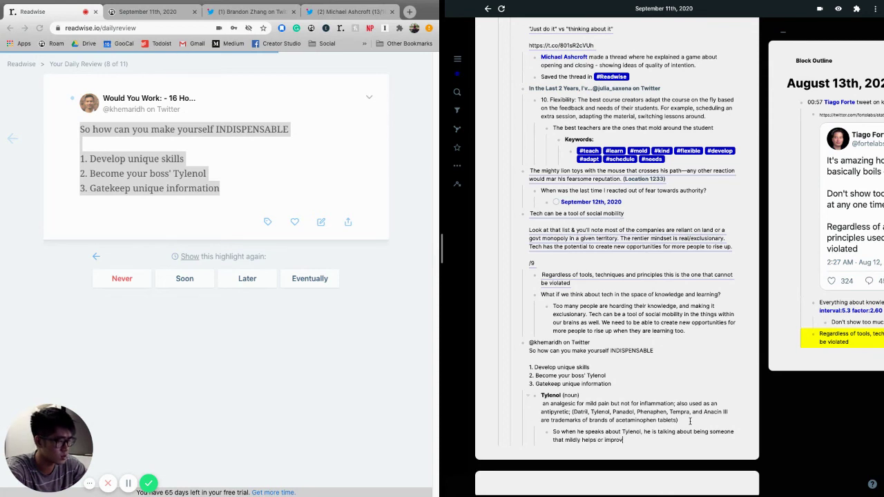
pyautogui.write("es someone's life by 1%")
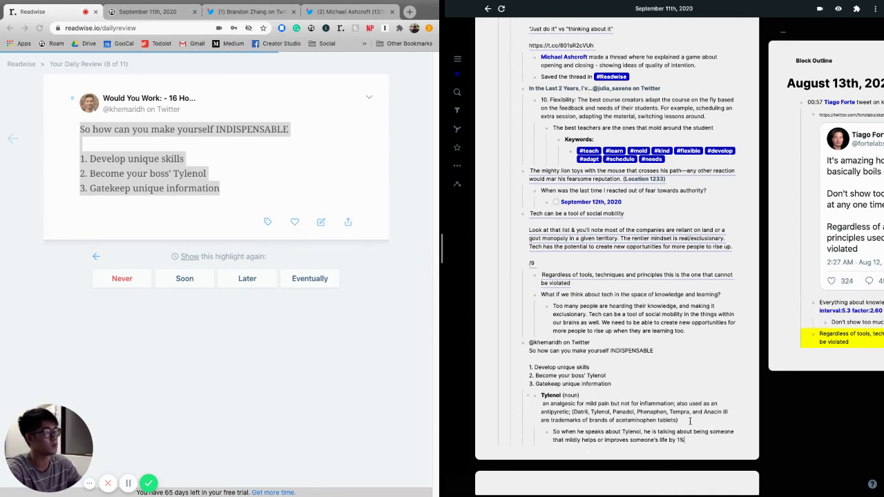
pyautogui.click(187, 281)
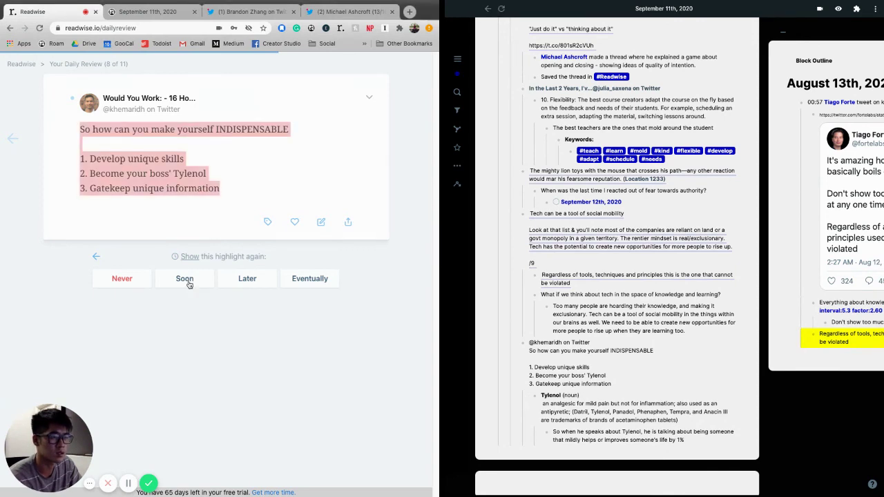
# Reference the '2/ #1. Group discussion' highlight in a new top-level block below the Tylenol notes.
pyautogui.click(187, 280)
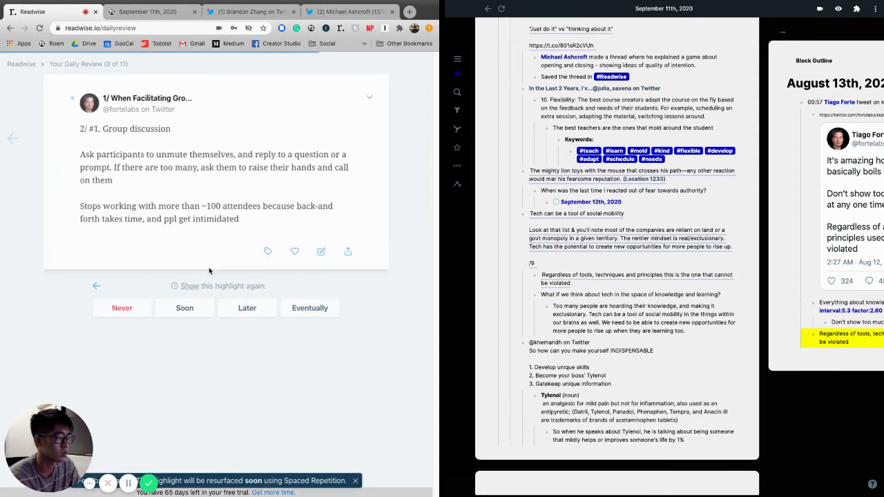
pyautogui.click(696, 440)
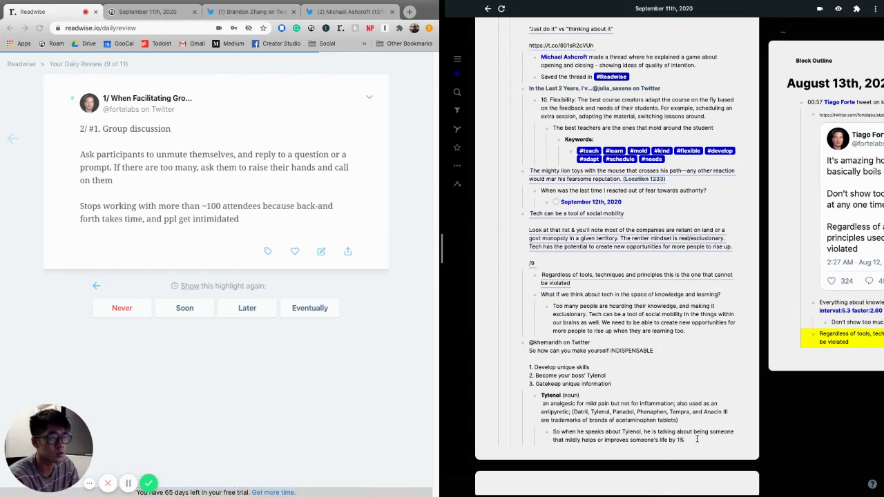
pyautogui.press('Return')
pyautogui.hotkey('shift', 'Tab')
pyautogui.hotkey('shift', 'Tab')
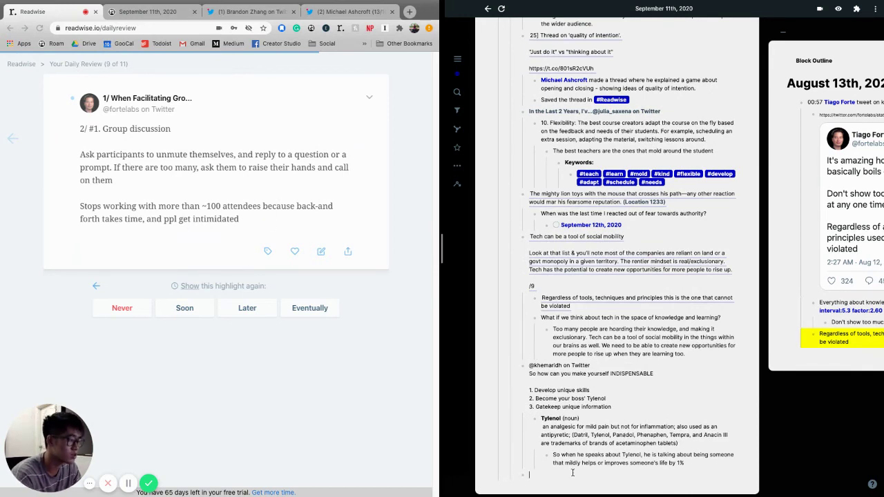
pyautogui.write('((')
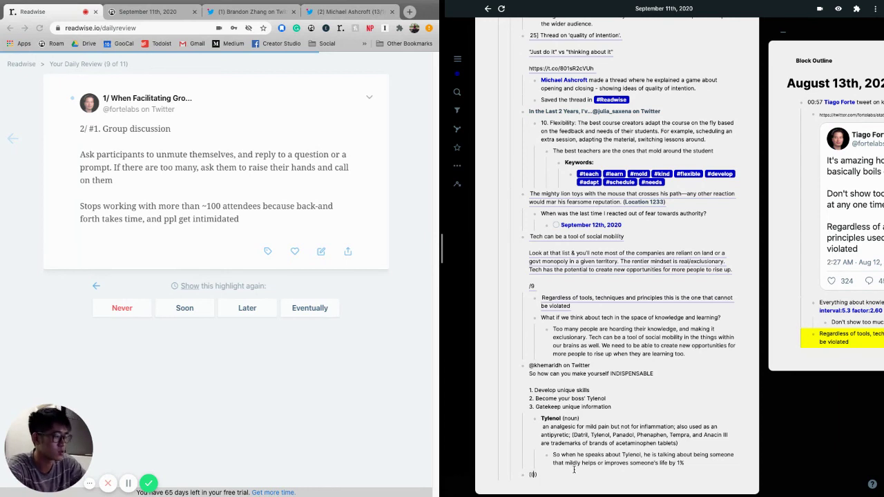
pyautogui.write('2')
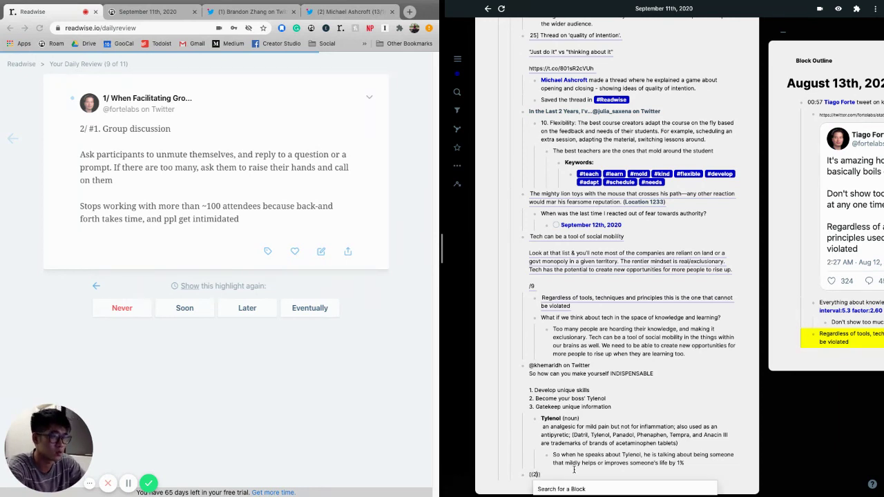
pyautogui.write('/')
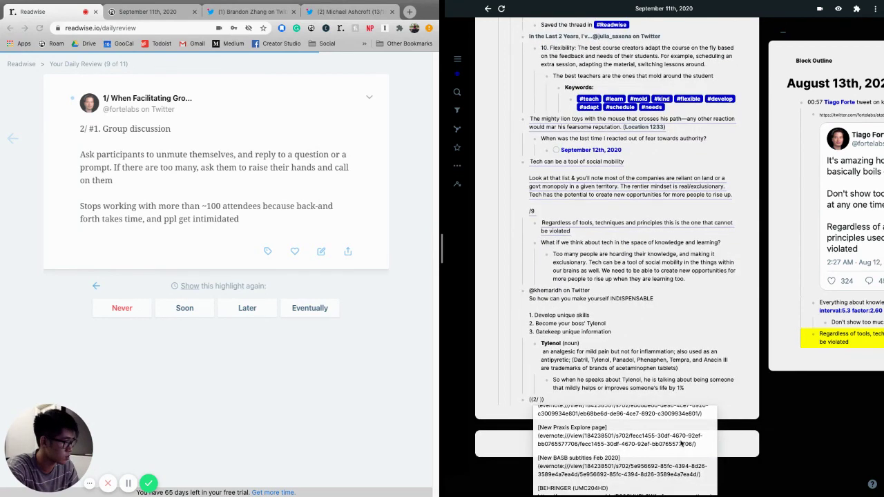
pyautogui.scroll(-5, 680, 444)
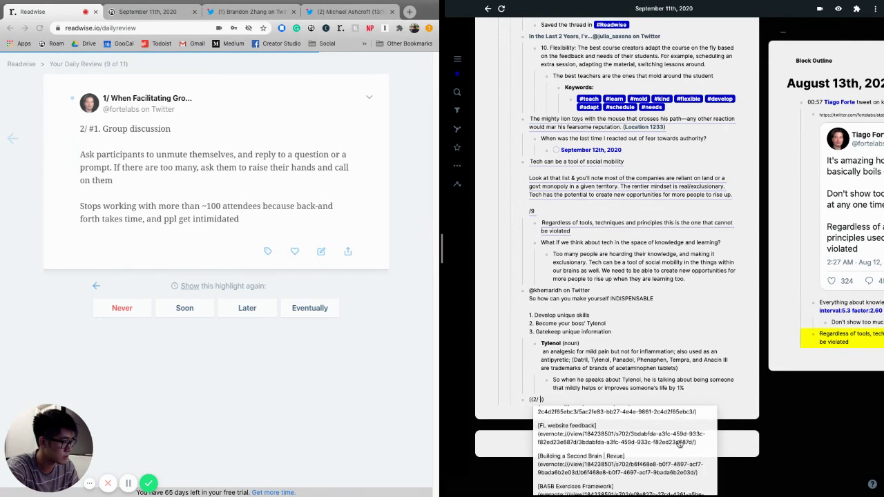
pyautogui.scroll(5, 680, 444)
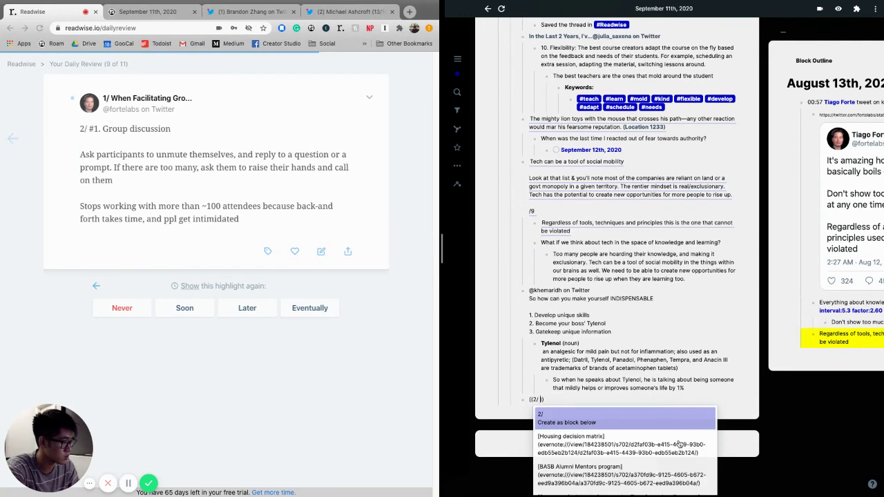
pyautogui.write('#1')
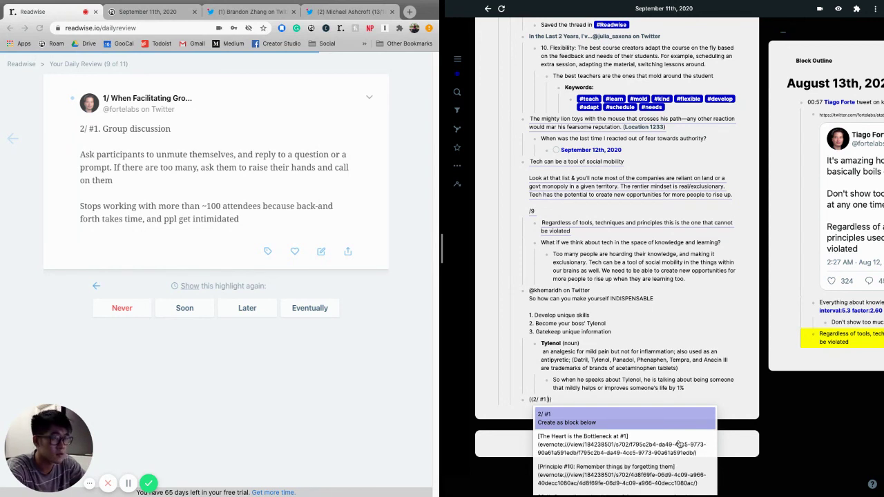
pyautogui.write('. grou')
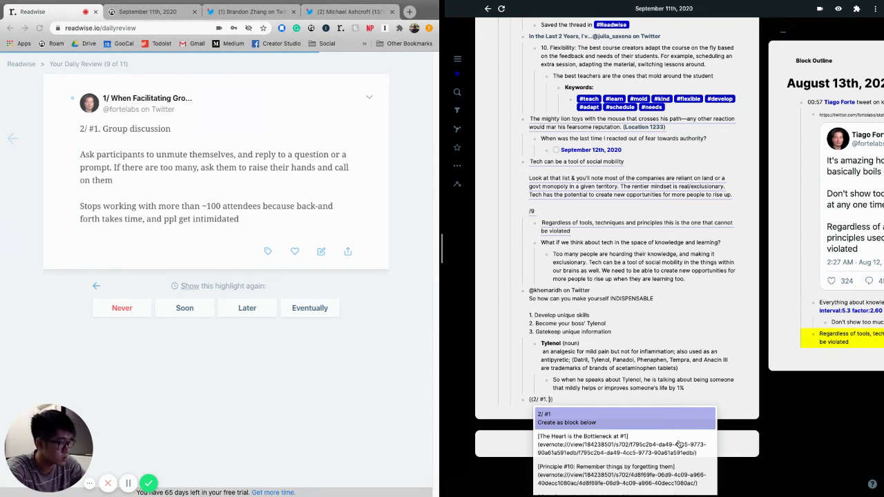
pyautogui.click(680, 445)
pyautogui.press('Return')
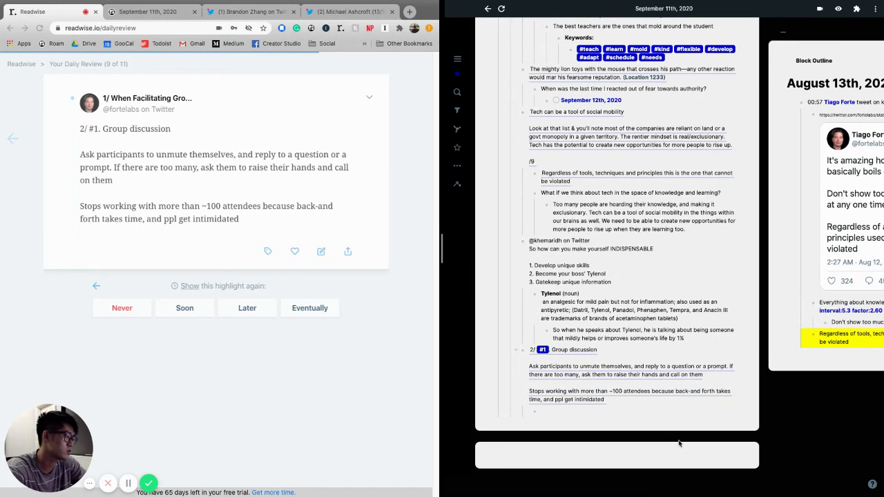
# Note that asking people to unmute online can be difficult, adding 'I feel the awkawarness myself.'.
pyautogui.write('Asking peop')
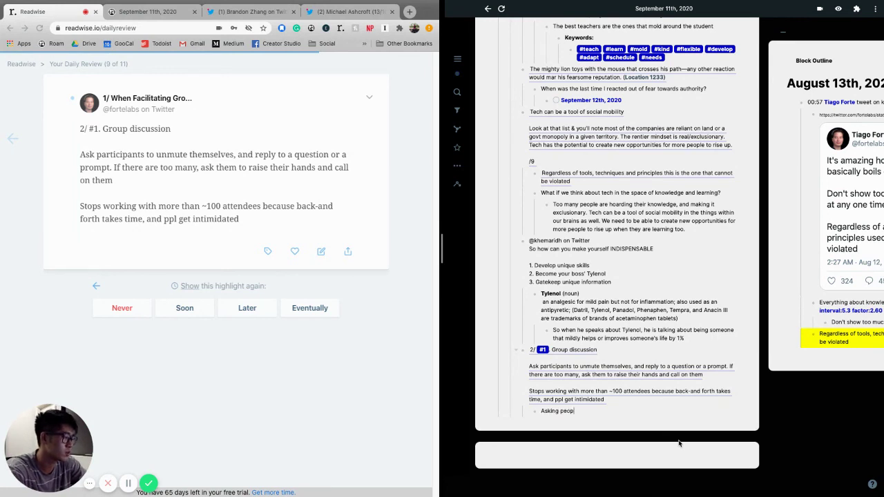
pyautogui.write('le to u')
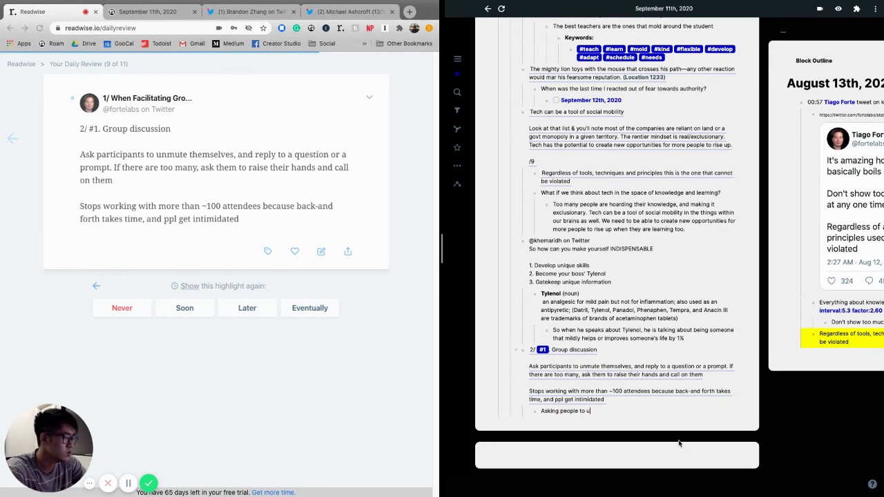
pyautogui.write('nmute themselves')
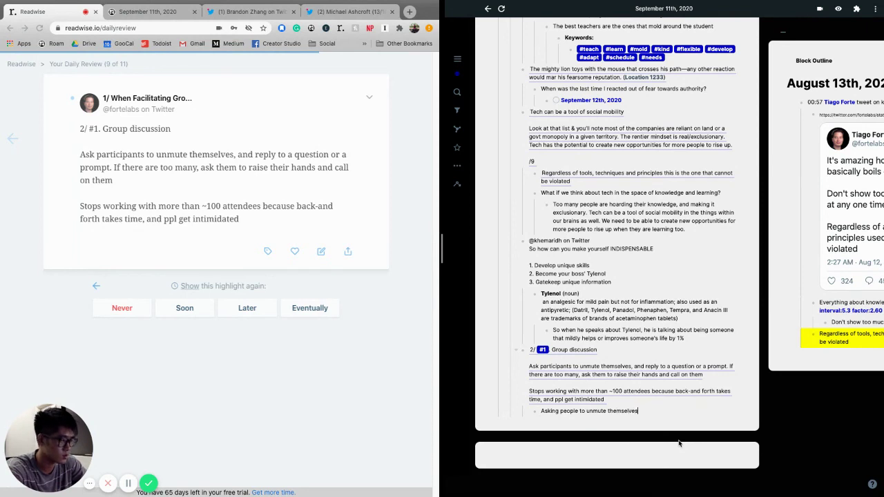
pyautogui.write(' when working')
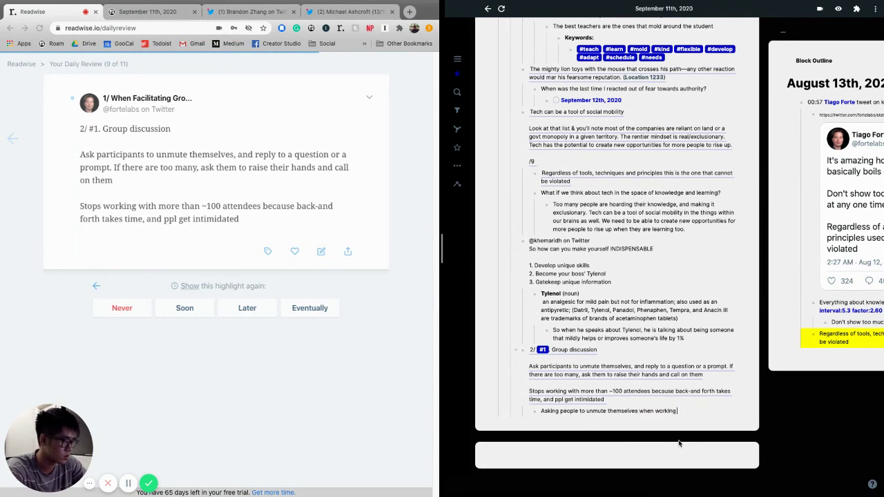
pyautogui.write(' online can be difficult.')
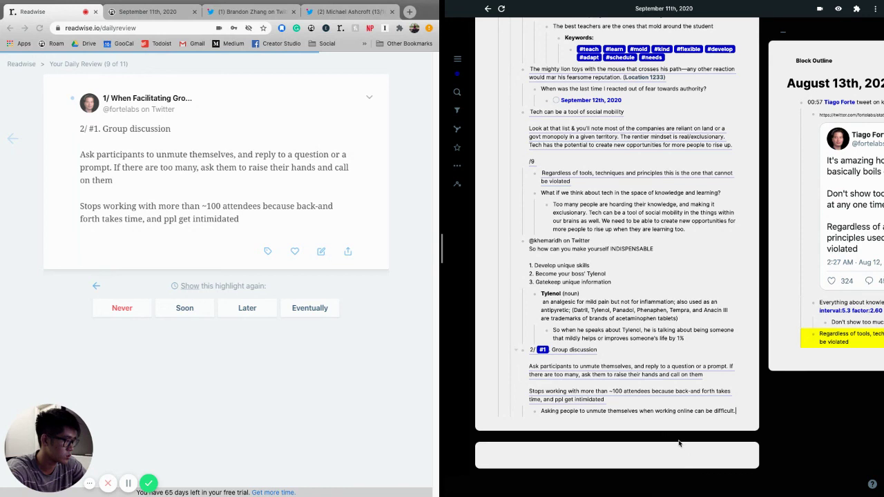
pyautogui.hotkey('shift', 'Return')
pyautogui.write('People')
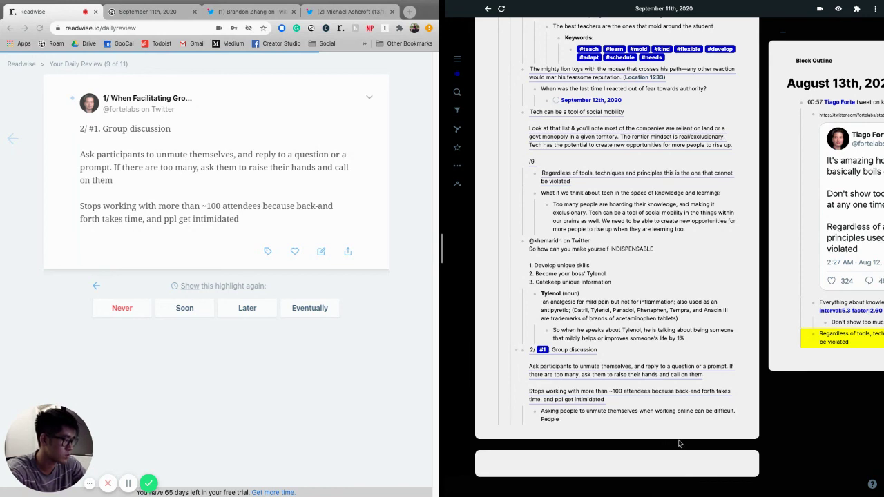
pyautogui.press('BackSpace')
pyautogui.press('BackSpace')
pyautogui.press('BackSpace')
pyautogui.press('BackSpace')
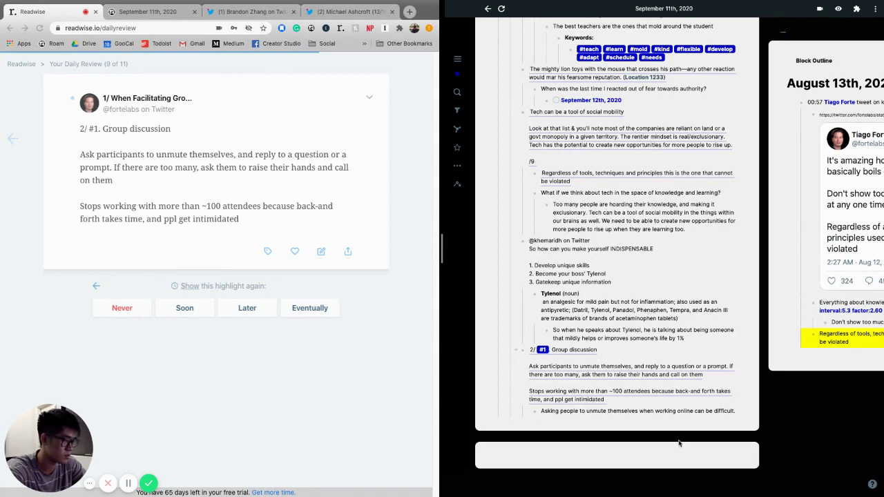
pyautogui.write('I feel the awka')
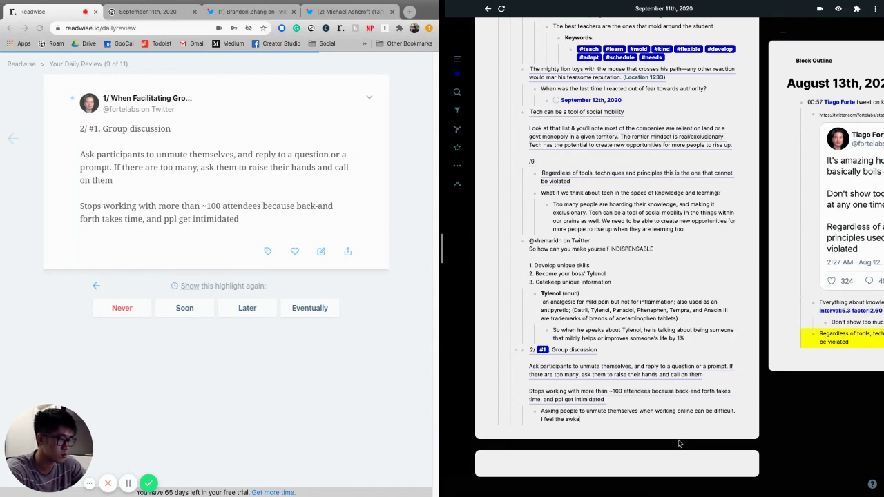
pyautogui.press('BackSpace')
pyautogui.write('wardness myself.')
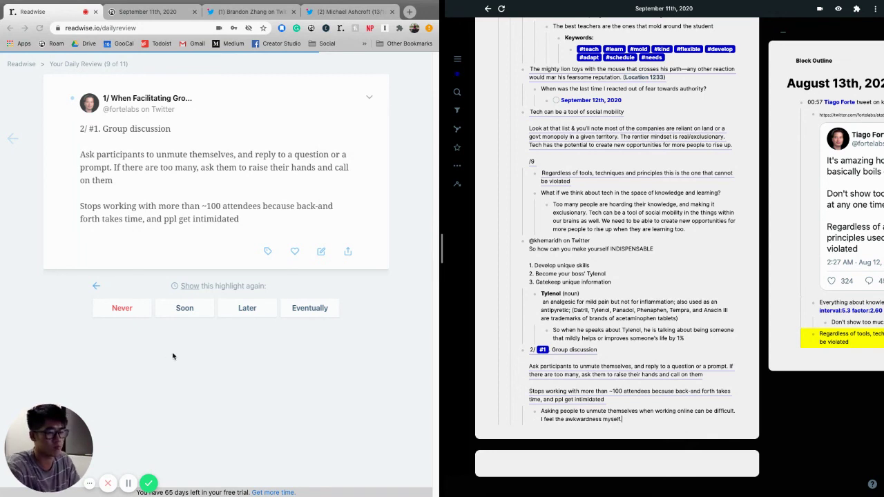
# Mark the card Later and reference the 'We live everyday, bodily realities' highlight in a new block.
pyautogui.click(249, 310)
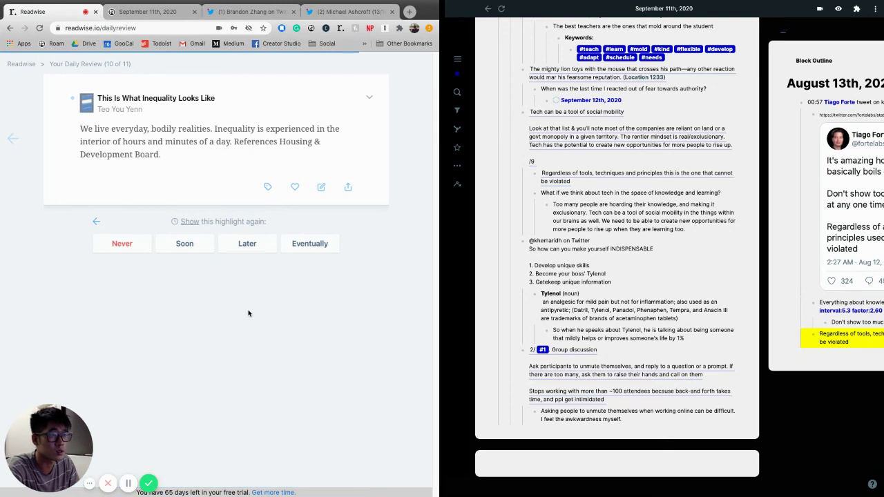
pyautogui.click(677, 419)
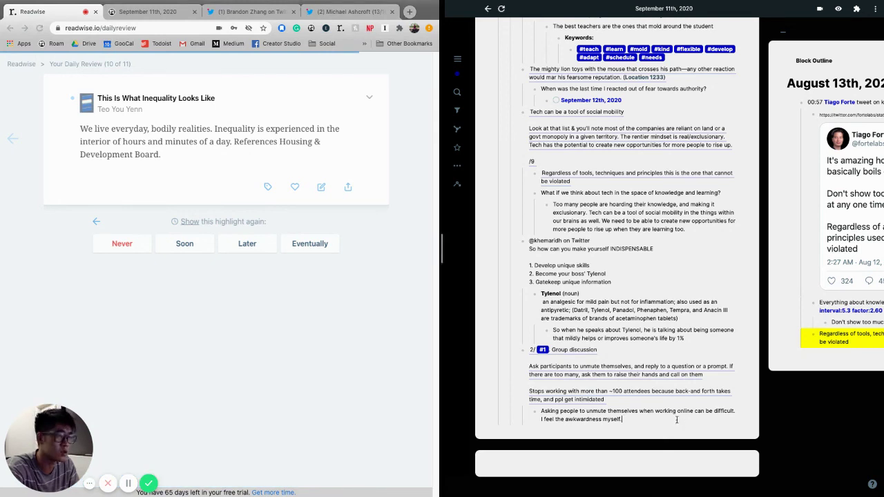
pyautogui.press('Return')
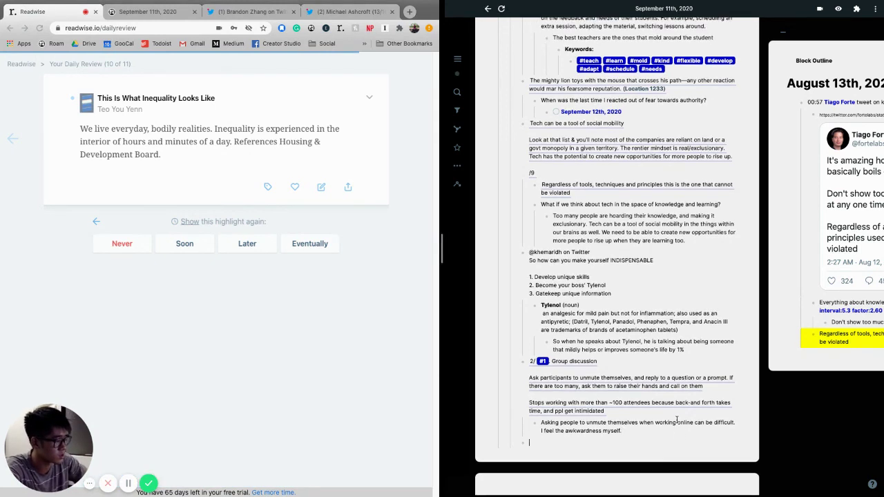
pyautogui.write('((we live')
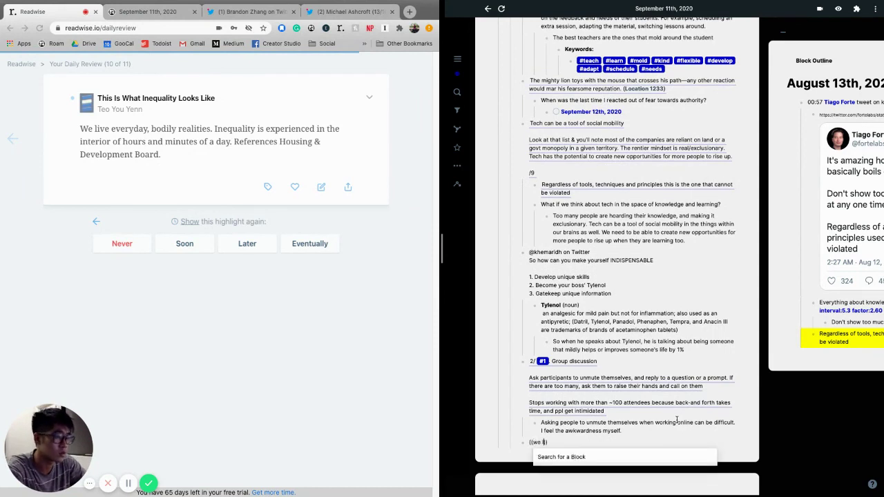
pyautogui.write(' everyday')
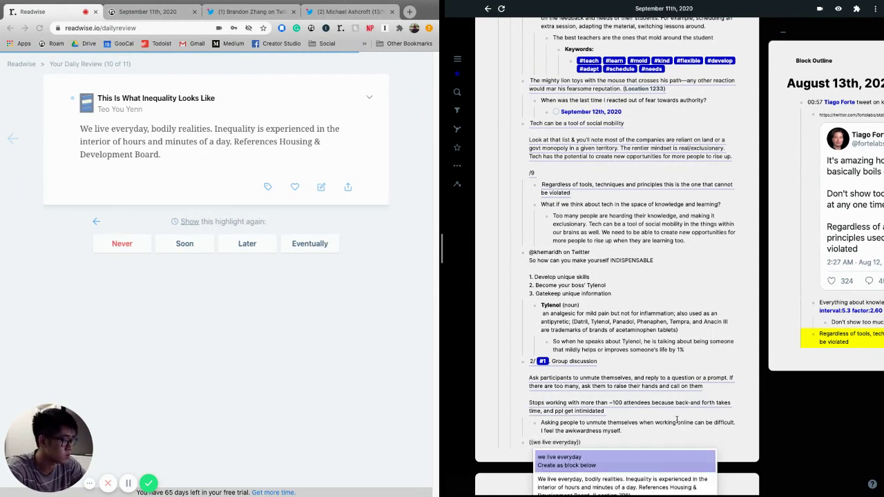
pyautogui.press('Down')
pyautogui.press('Return')
pyautogui.press('Return')
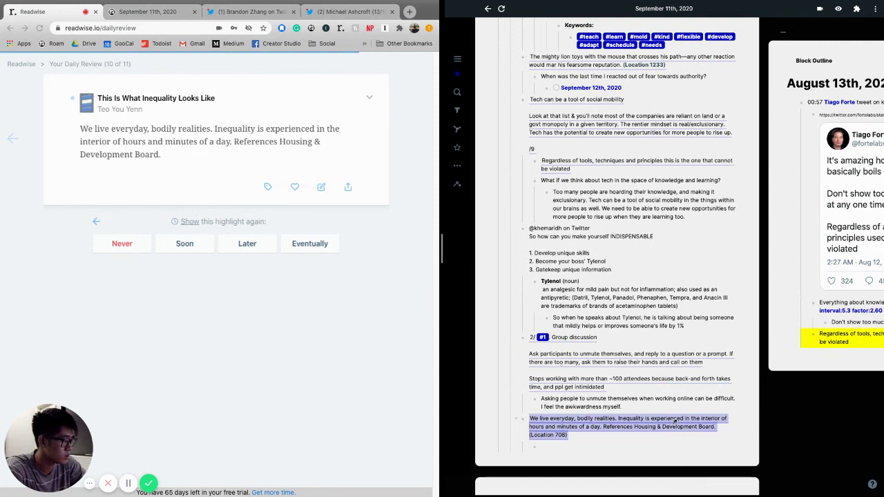
# Note that inequality isn't just the poverty gap but evident in everyday moments, then mark the highlight Soon.
pyautogui.write('Ineq')
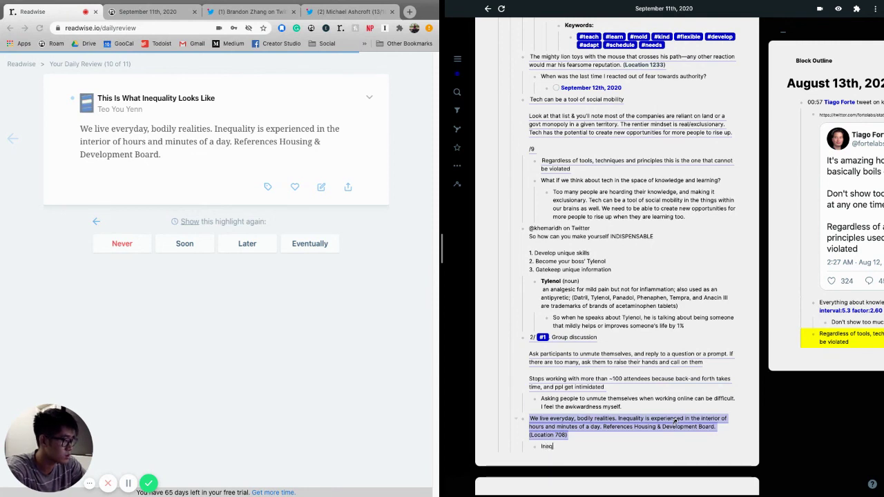
pyautogui.write('uality ')
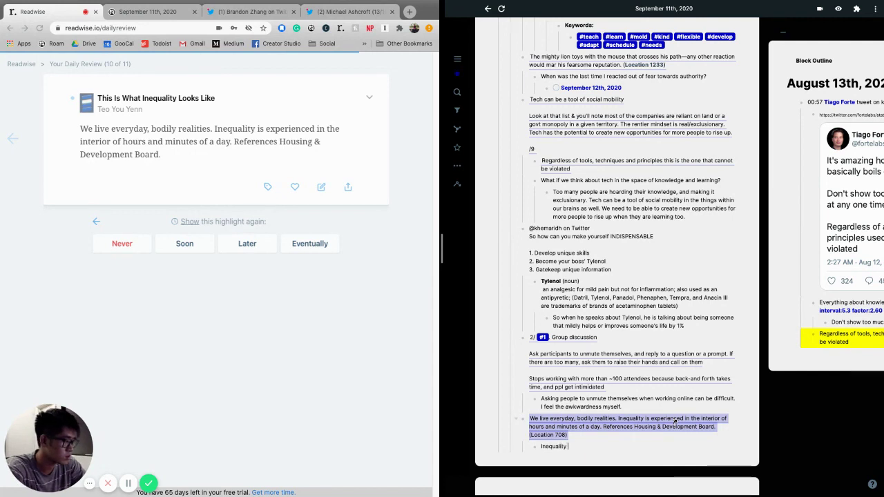
pyautogui.write('is experien')
pyautogui.press('super+BackSpace')
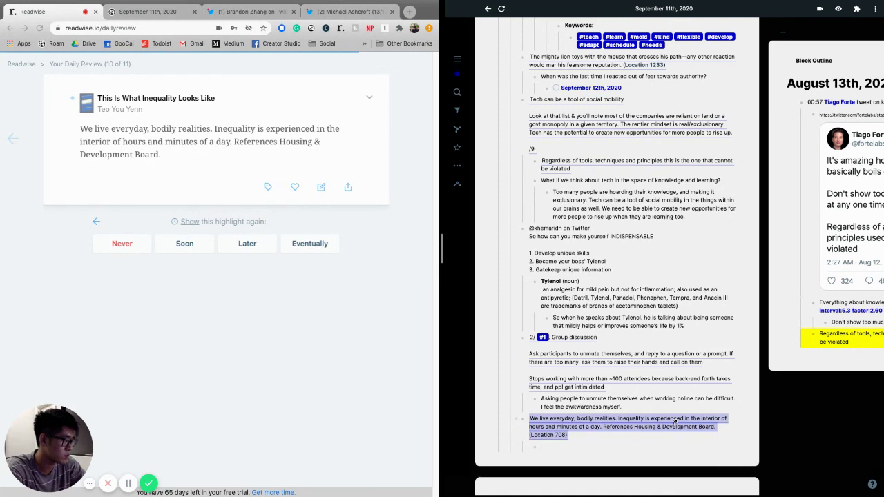
pyautogui.write('What we se')
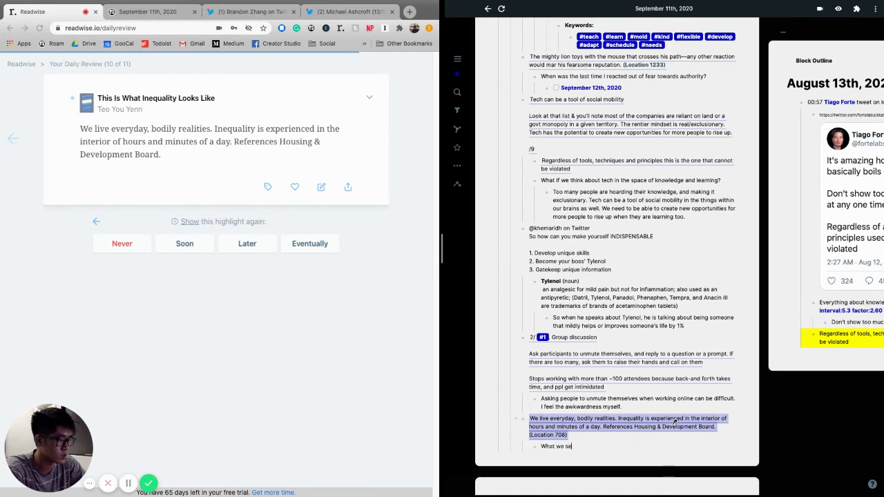
pyautogui.write('e, and feel')
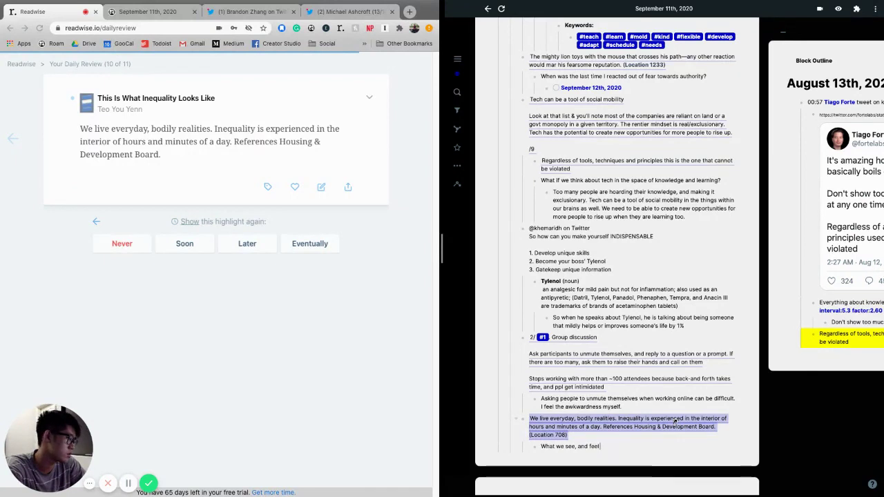
pyautogui.write(' is real. And')
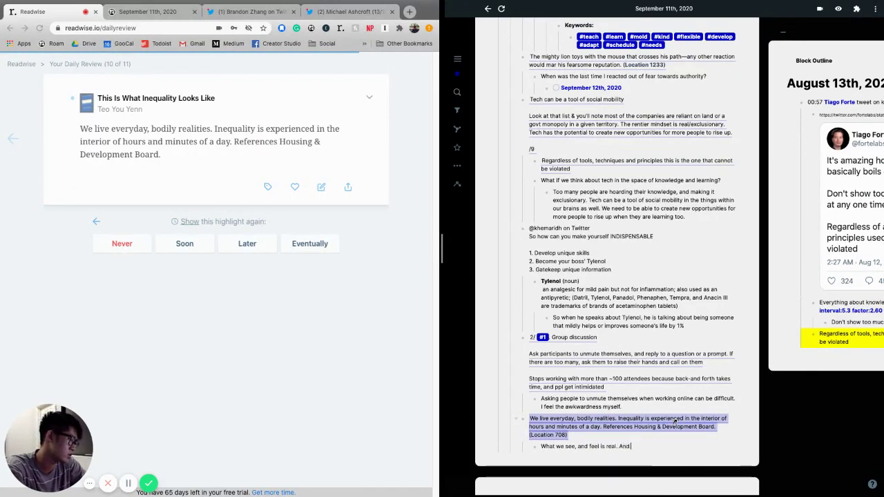
pyautogui.write(' the emotin')
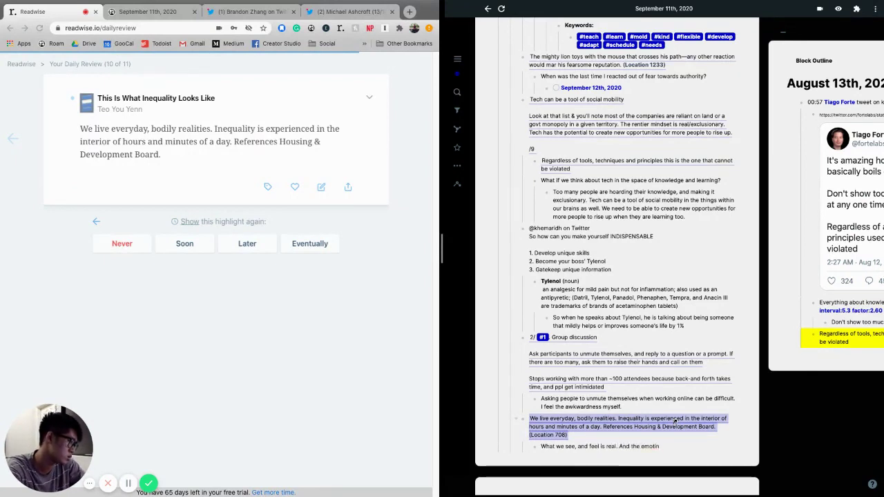
pyautogui.press('BackSpace')
pyautogui.press('BackSpace')
pyautogui.press('BackSpace')
pyautogui.press('BackSpace')
pyautogui.press('BackSpace')
pyautogui.press('BackSpace')
pyautogui.press('BackSpace')
pyautogui.press('BackSpace')
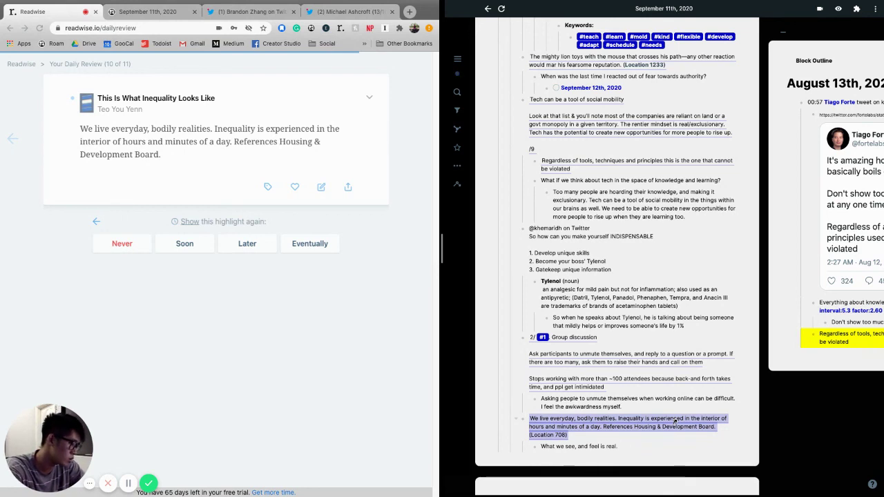
pyautogui.write('Inequ')
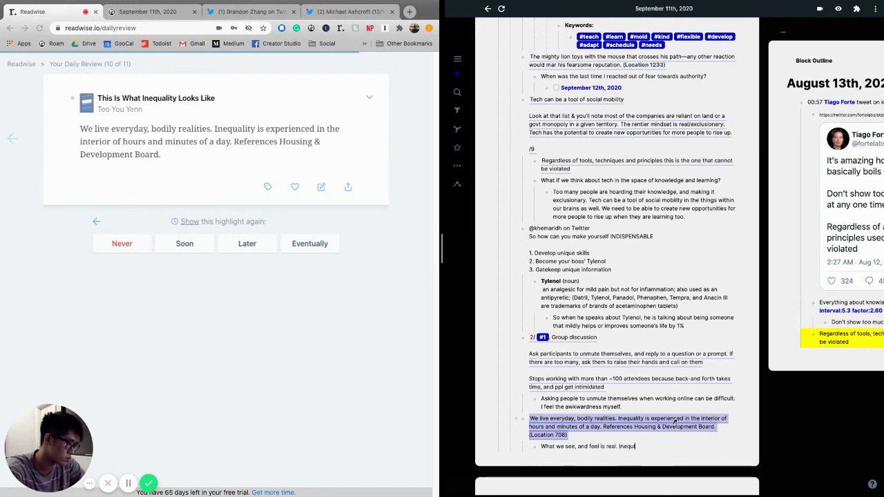
pyautogui.write("ality isn't just ht e")
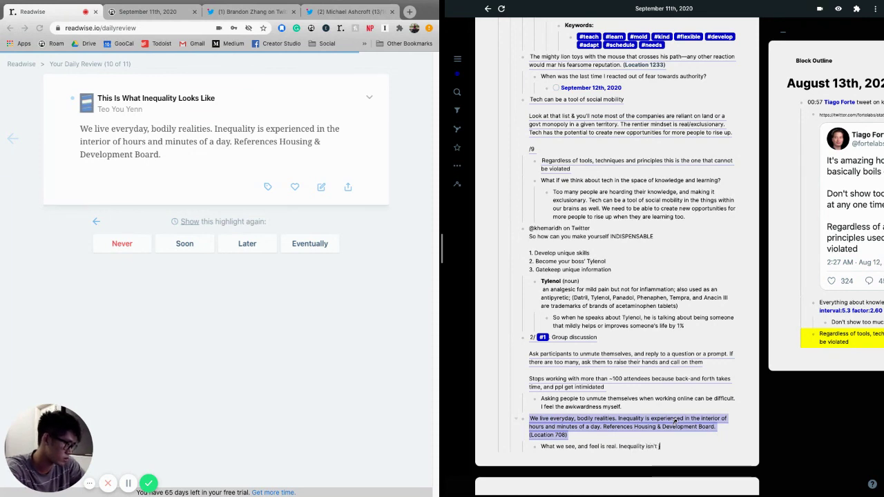
pyautogui.press('BackSpace')
pyautogui.press('BackSpace')
pyautogui.press('BackSpace')
pyautogui.press('BackSpace')
pyautogui.write('th')
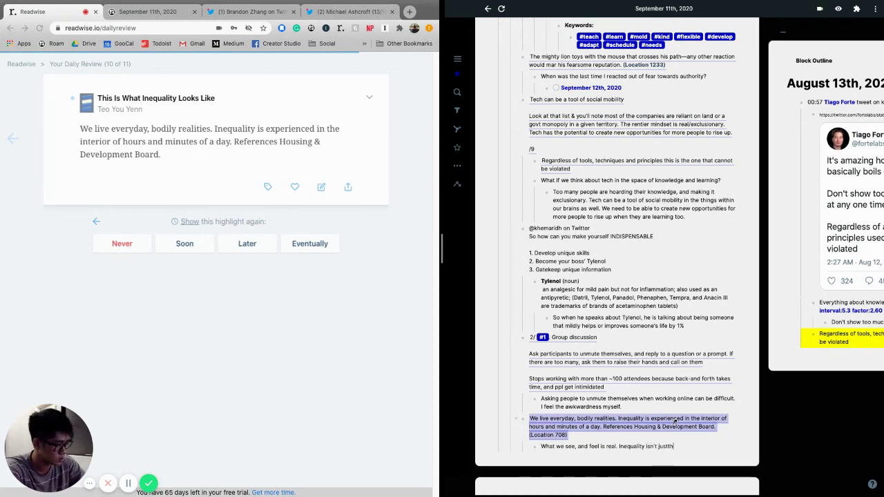
pyautogui.write('e pover')
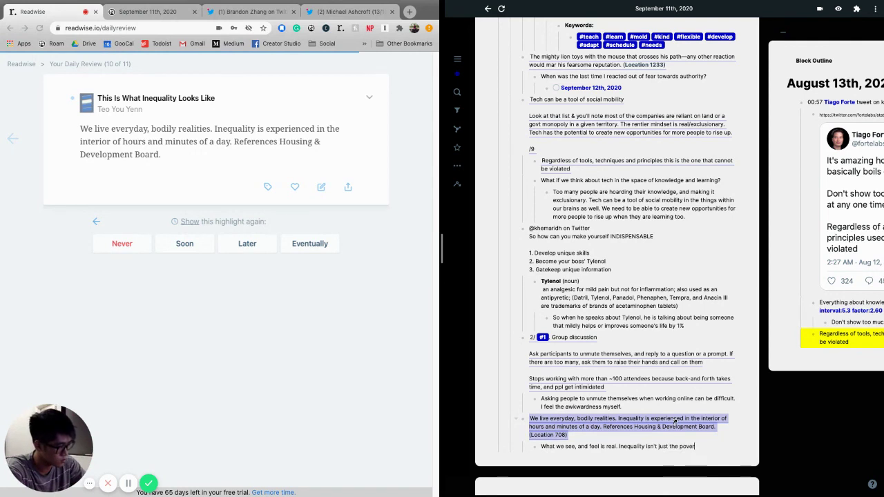
pyautogui.write('ty gap. In')
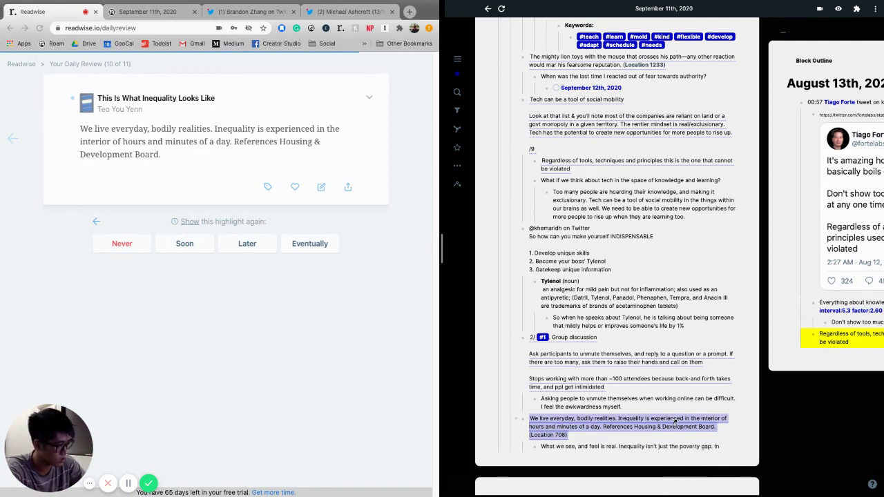
pyautogui.write('equality is')
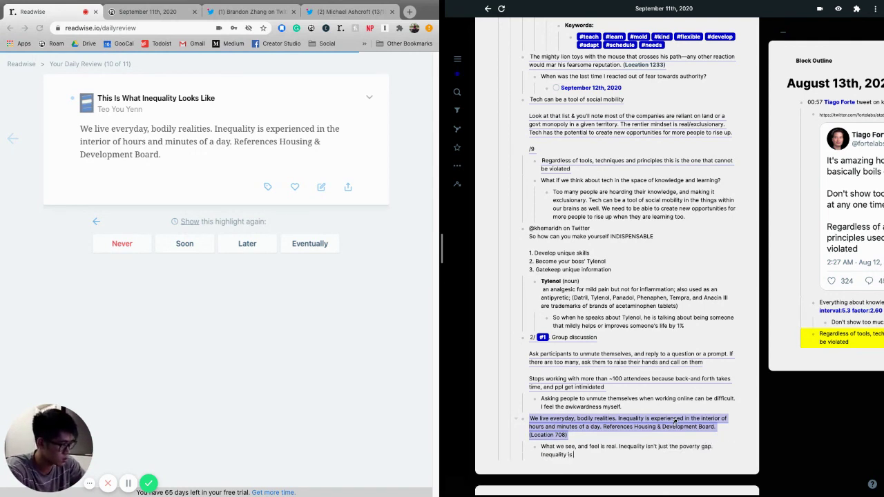
pyautogui.write(' evident in')
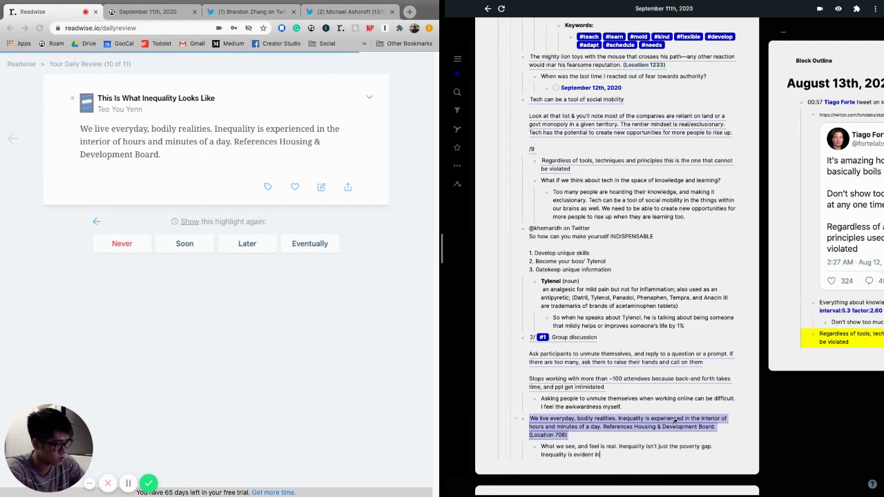
pyautogui.write(' our everyday')
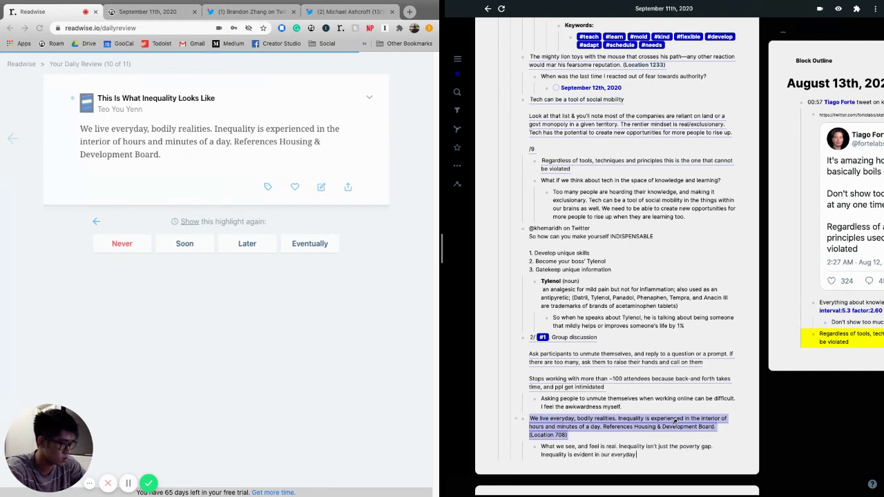
pyautogui.write(' moments.')
pyautogui.press('Return')
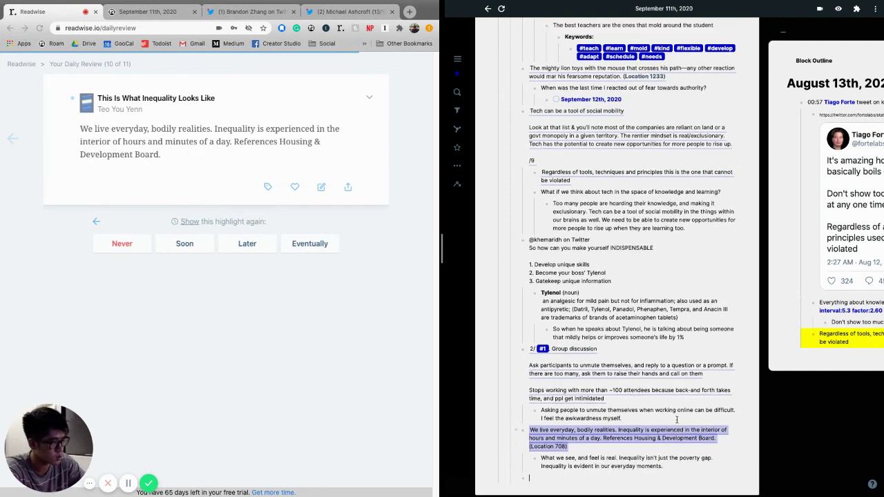
pyautogui.click(189, 247)
pyautogui.click(190, 246)
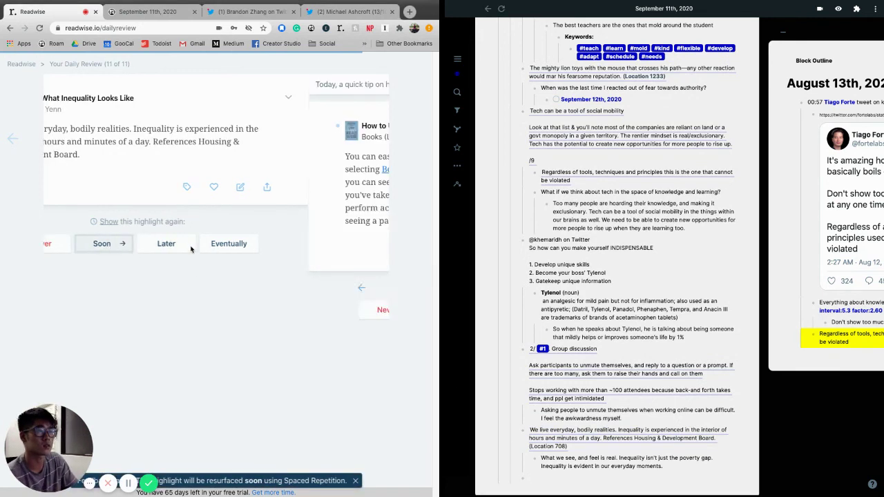